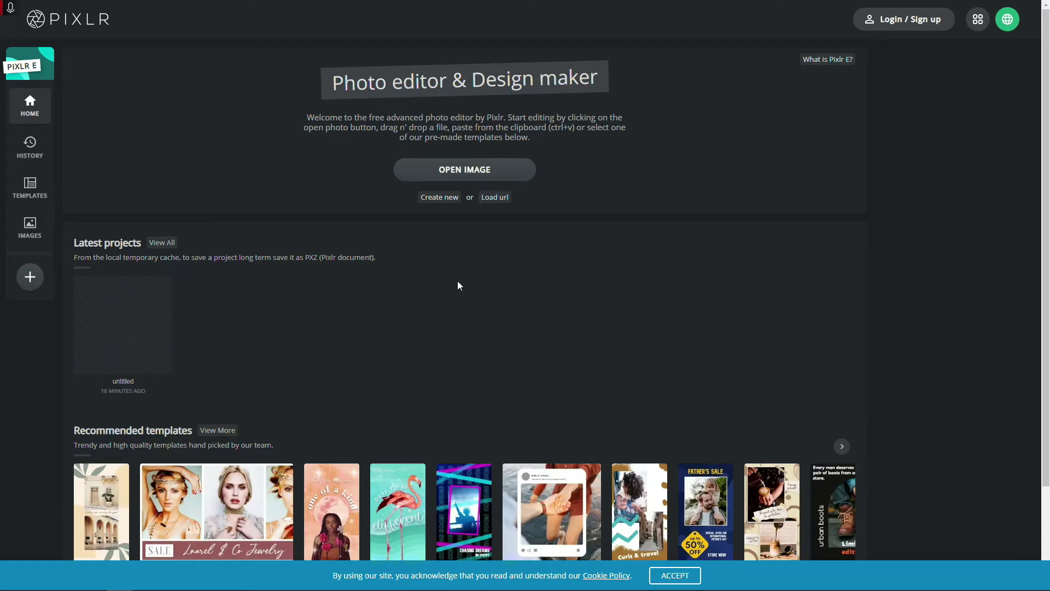
- Scroll the Pixlr E home page down and back up to review the start options
scroll(457, 280, "down", 1)
scroll(458, 280, "up", 1)
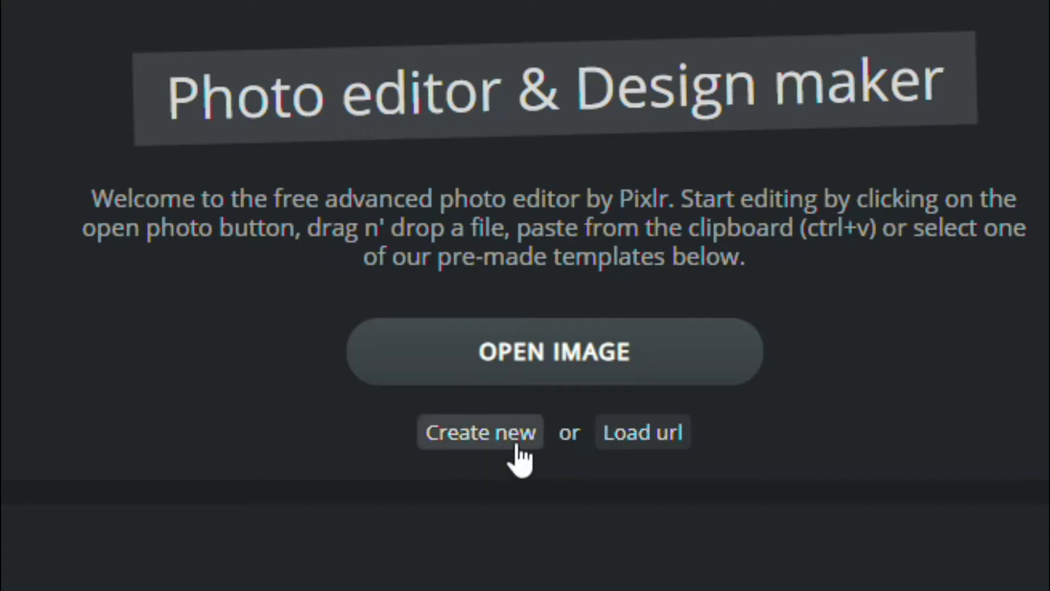
- Create a new blank transparent 2560×1440 (Web 1440p) image
left_click(460, 434)
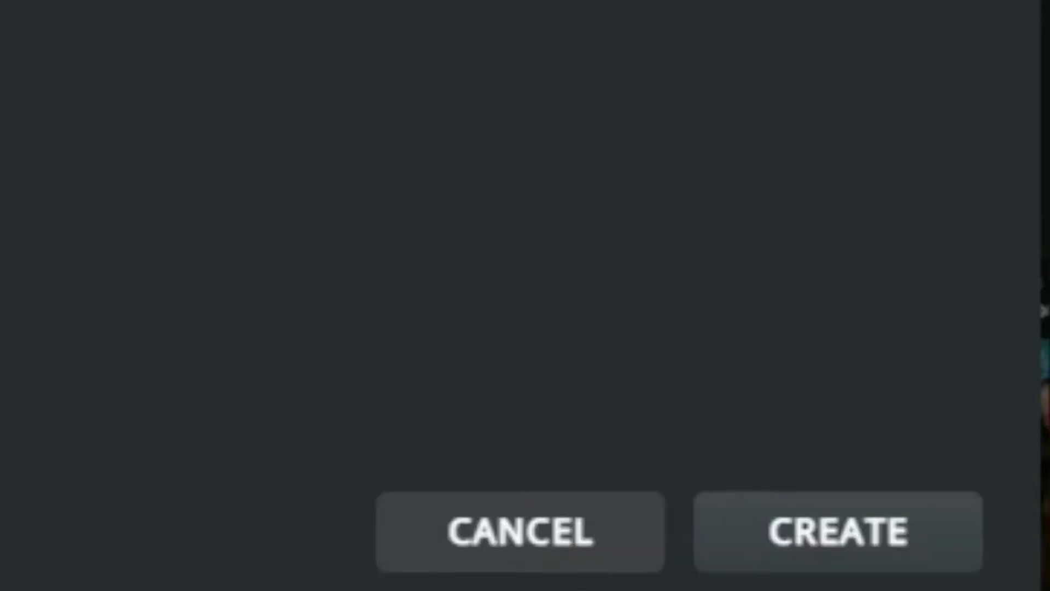
left_click(651, 497)
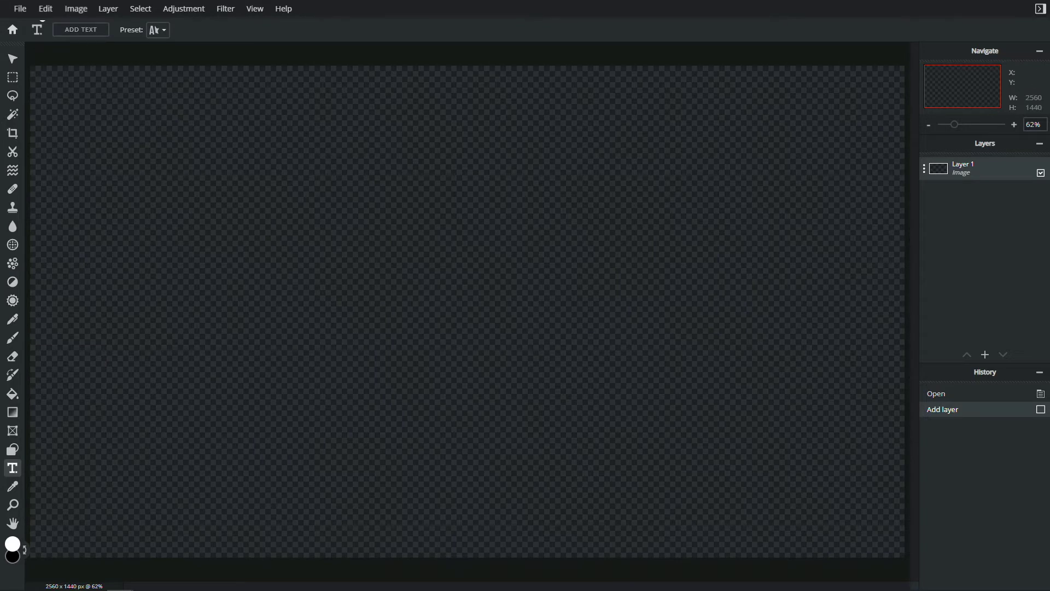
- Open the YouTube banner template image at its original size
left_click(20, 9)
left_click(42, 39)
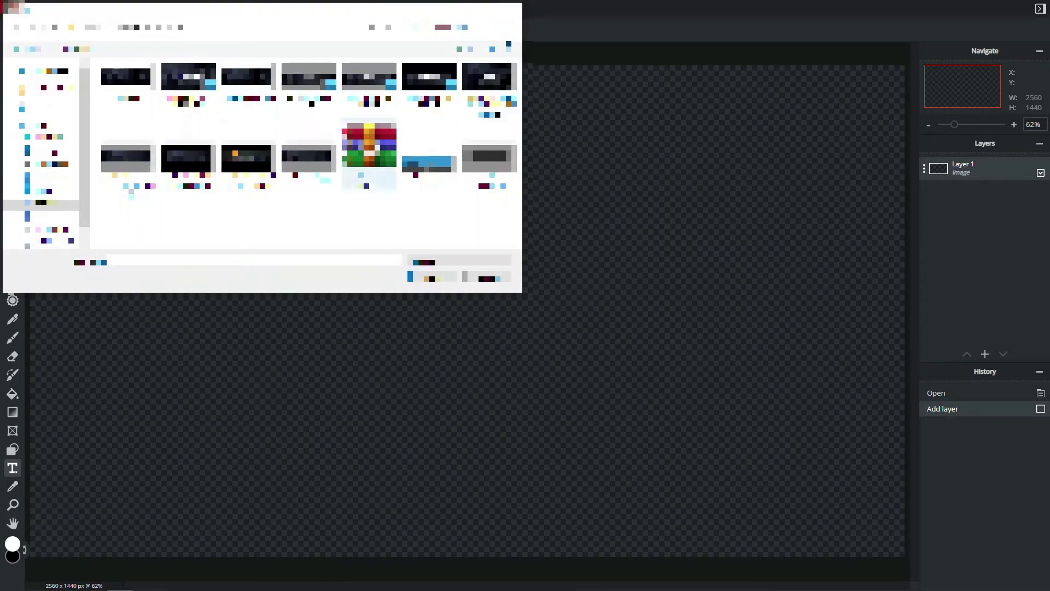
double_click(503, 163)
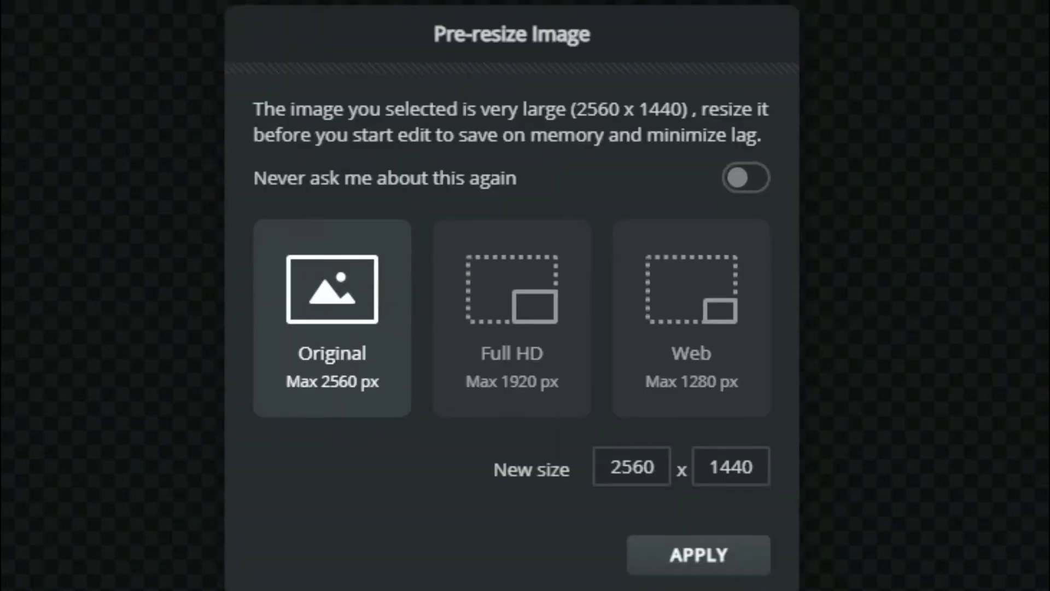
left_click(675, 548)
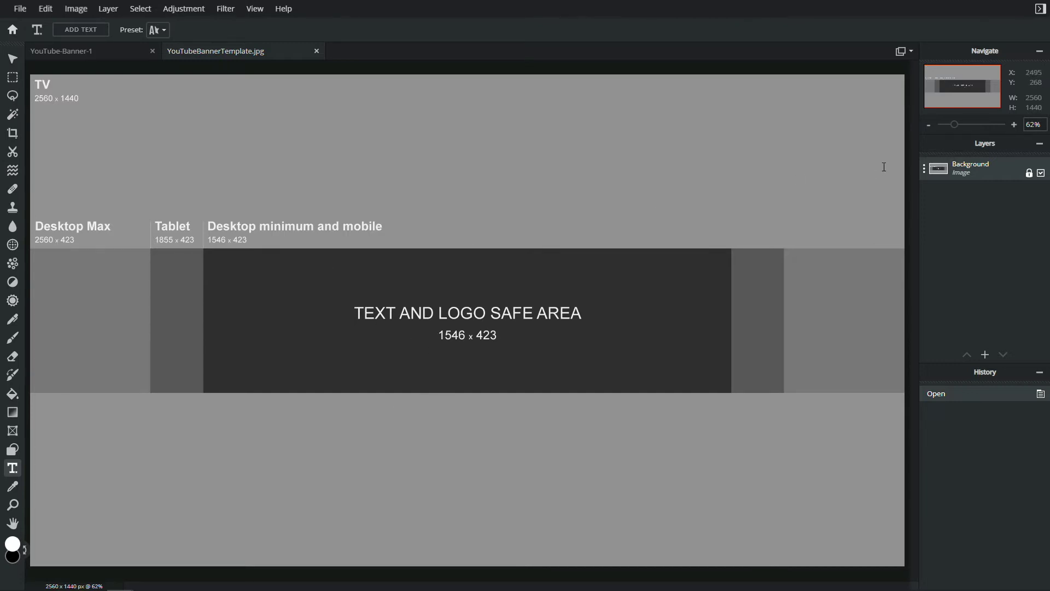
- Unlock the template's Background layer and copy the image
left_click(966, 168)
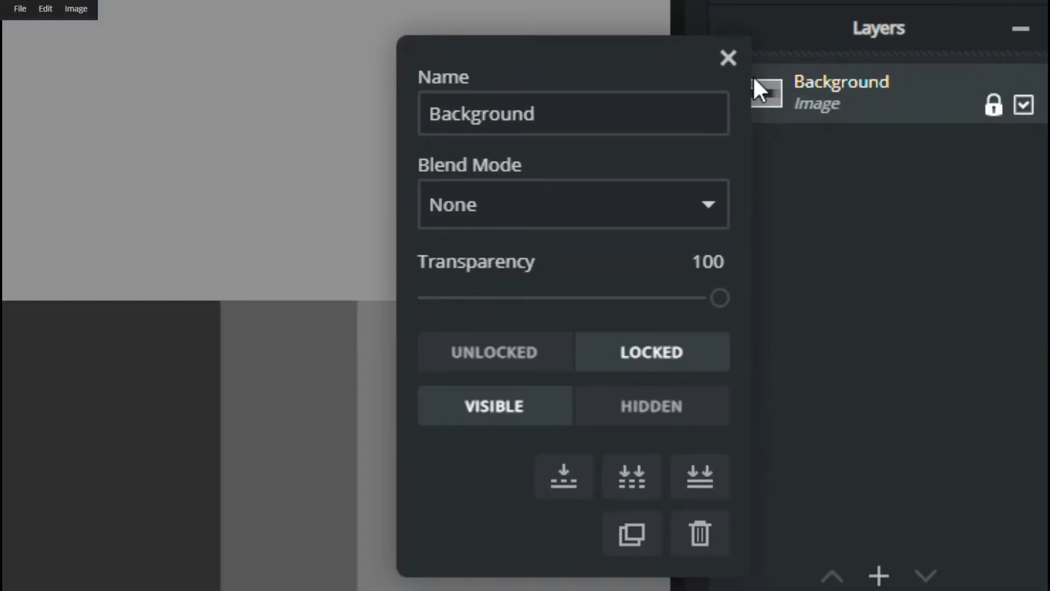
left_click(519, 360)
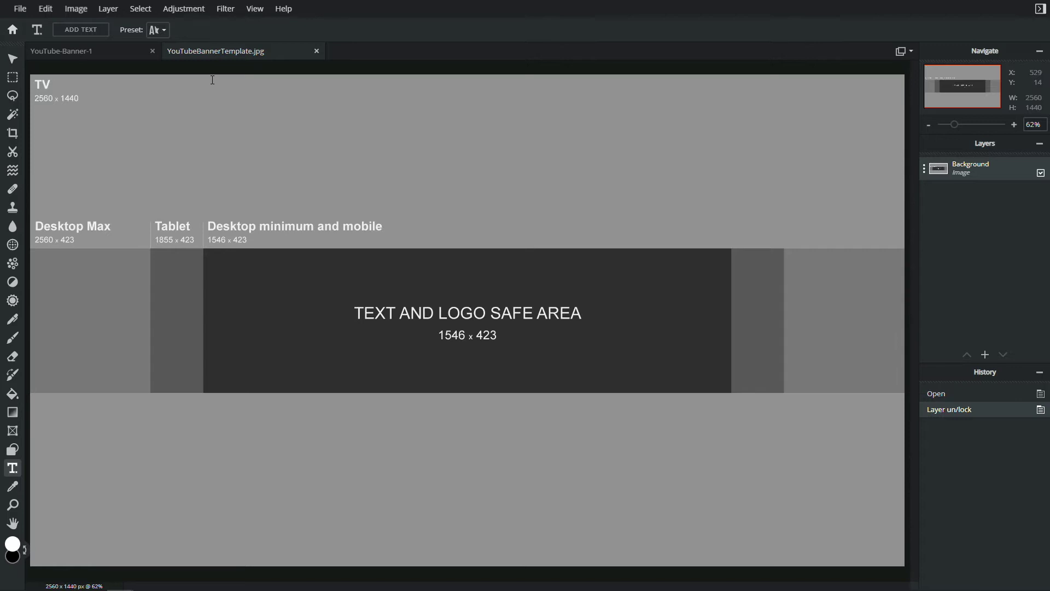
key("ctrl+c")
- Paste the template into YouTube-Banner-1 as a new layer and close the template tab
left_click(101, 51)
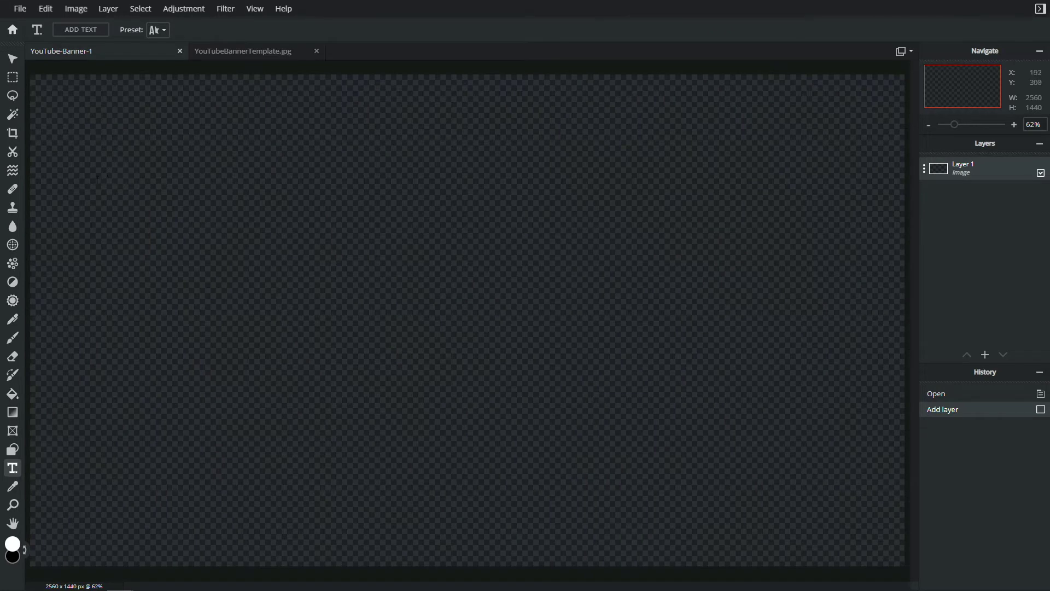
key("ctrl+v")
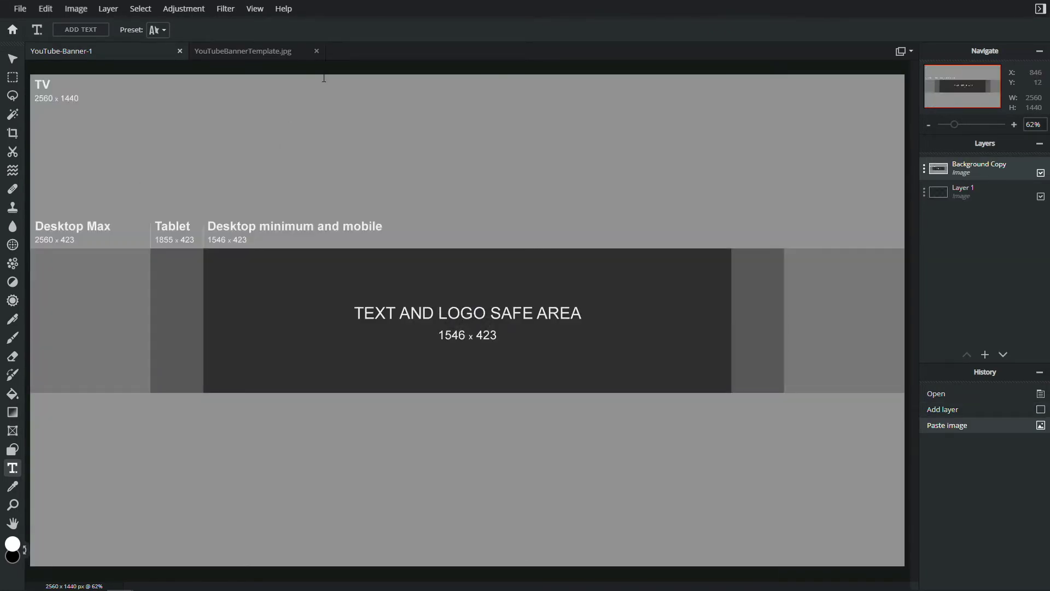
left_click(316, 51)
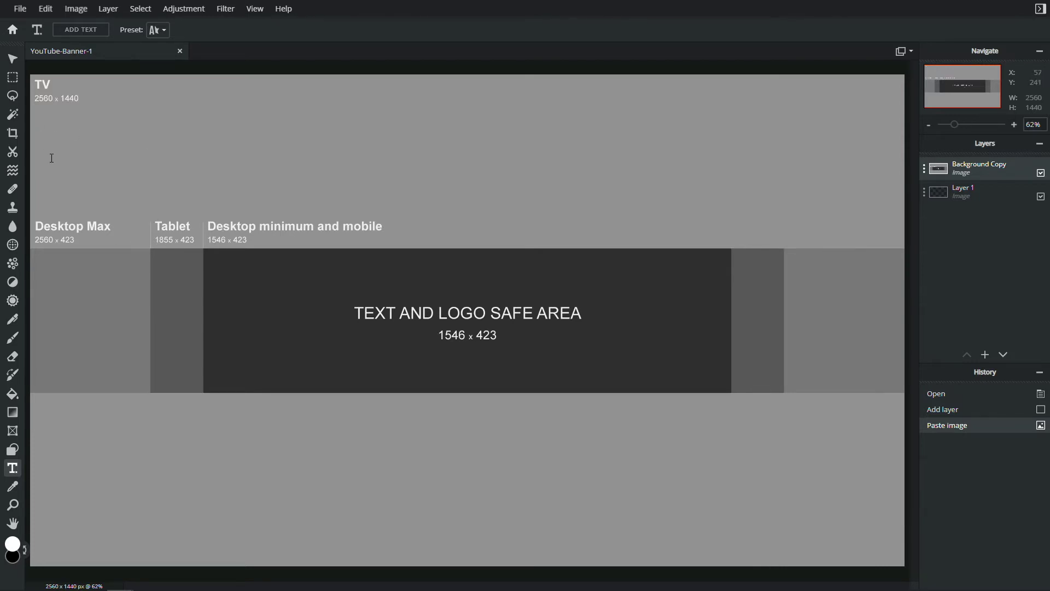
- Draw two vertical black Line shapes at the left and right edges of the safe area
key("u")
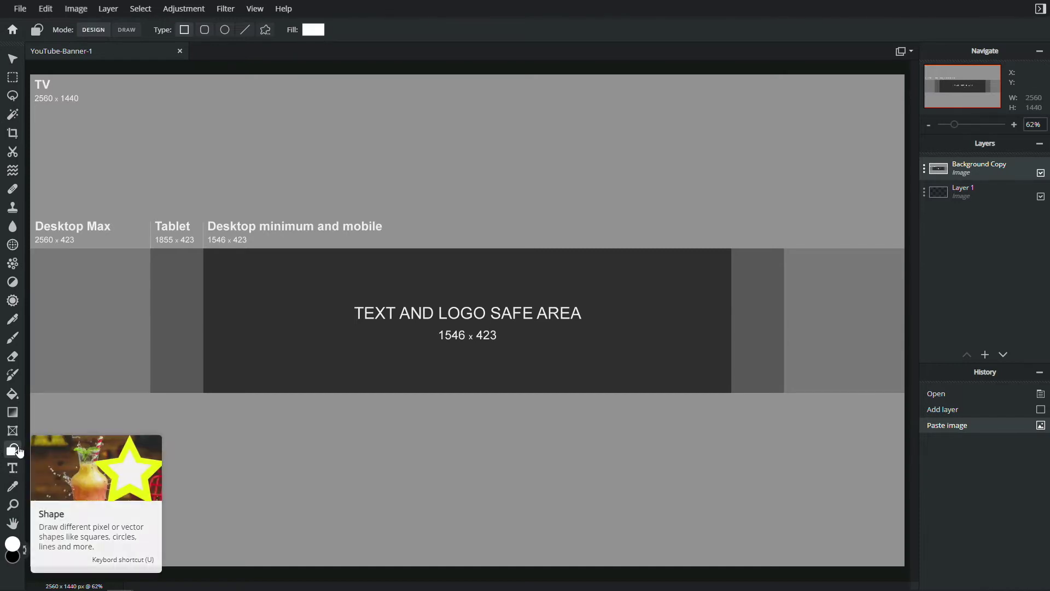
left_click(246, 31)
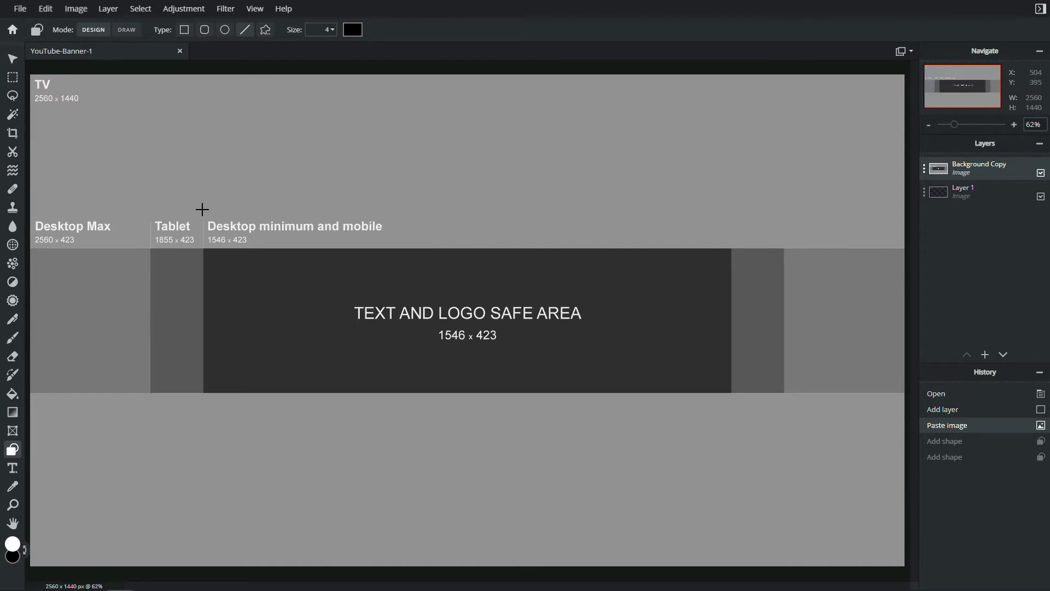
left_click_drag(201, 209, 210, 444)
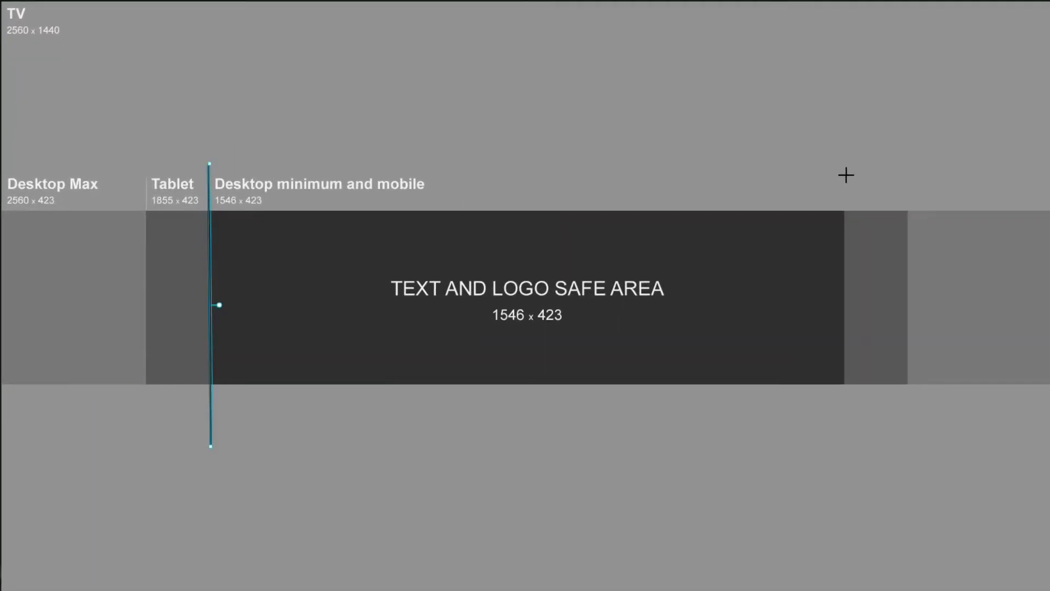
left_click_drag(834, 174, 847, 376)
key("ctrl+z")
key("ctrl+z")
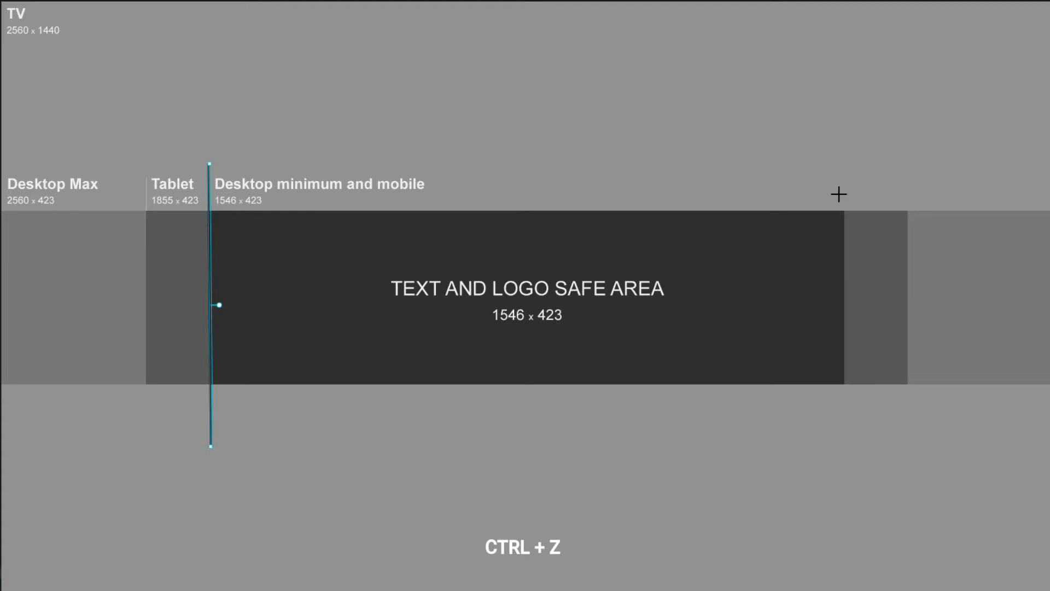
left_click_drag(844, 174, 844, 439)
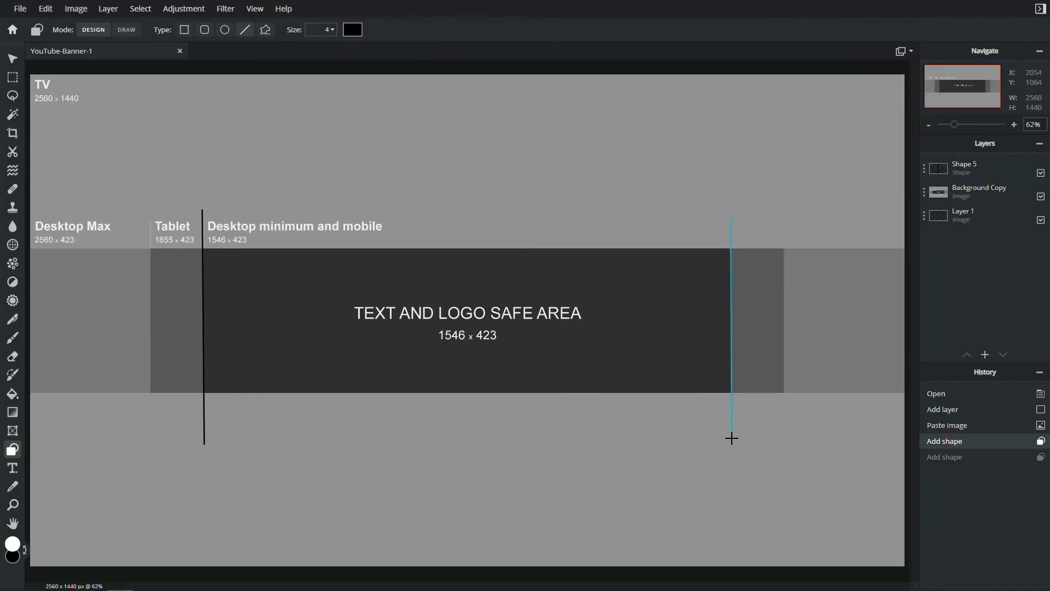
left_click_drag(731, 438, 731, 438)
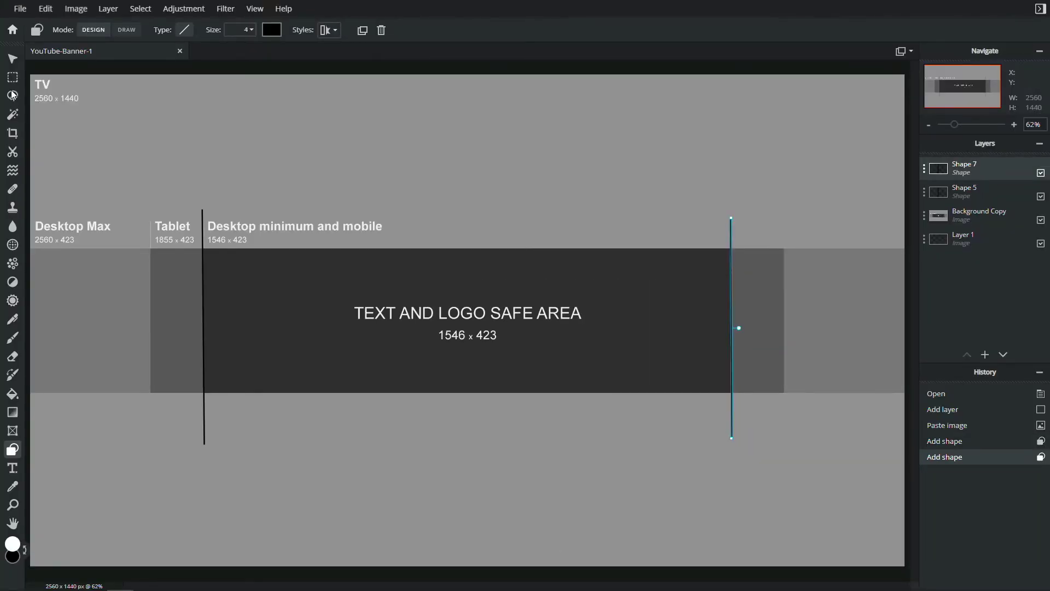
key("v")
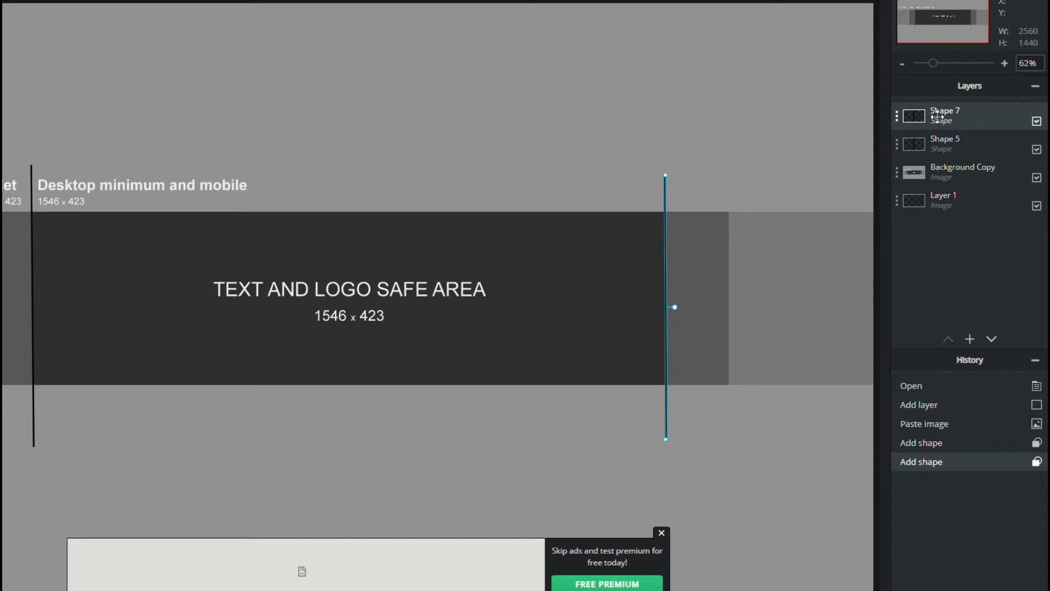
- Lock the Shape 7 and Shape 5 line layers
left_click(920, 116)
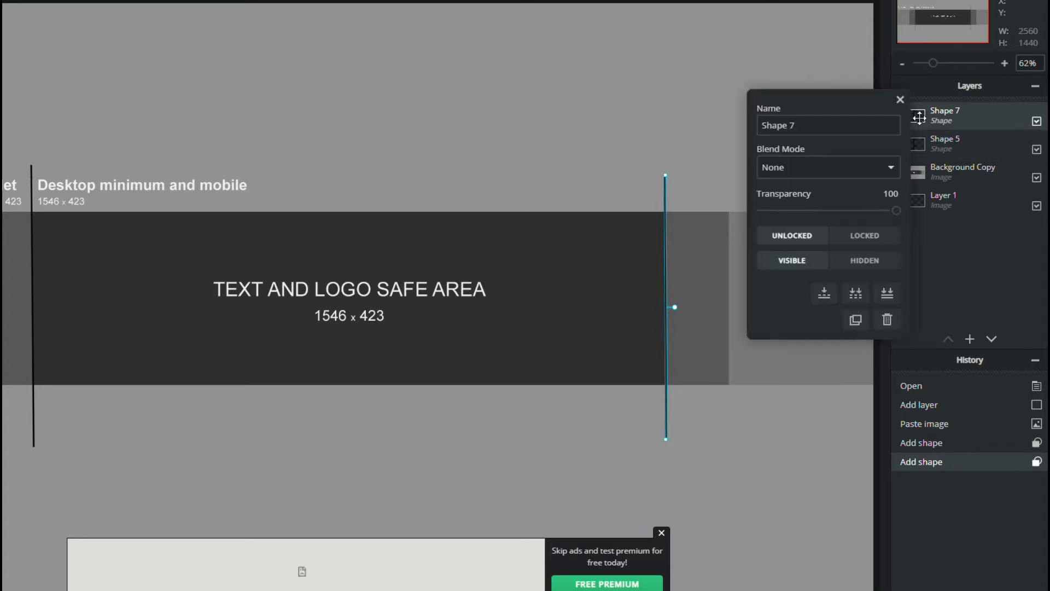
left_click(858, 238)
left_click(1022, 147)
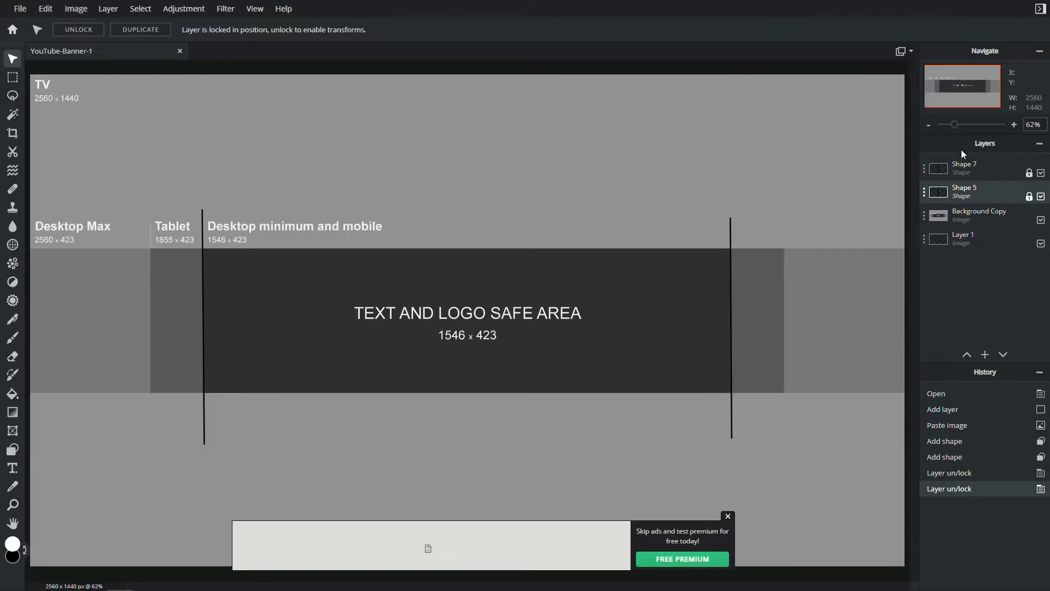
- Rename Shape 7 to 'Right Line' and Shape 5 to 'Left Line', then select Background Copy
left_click(991, 171)
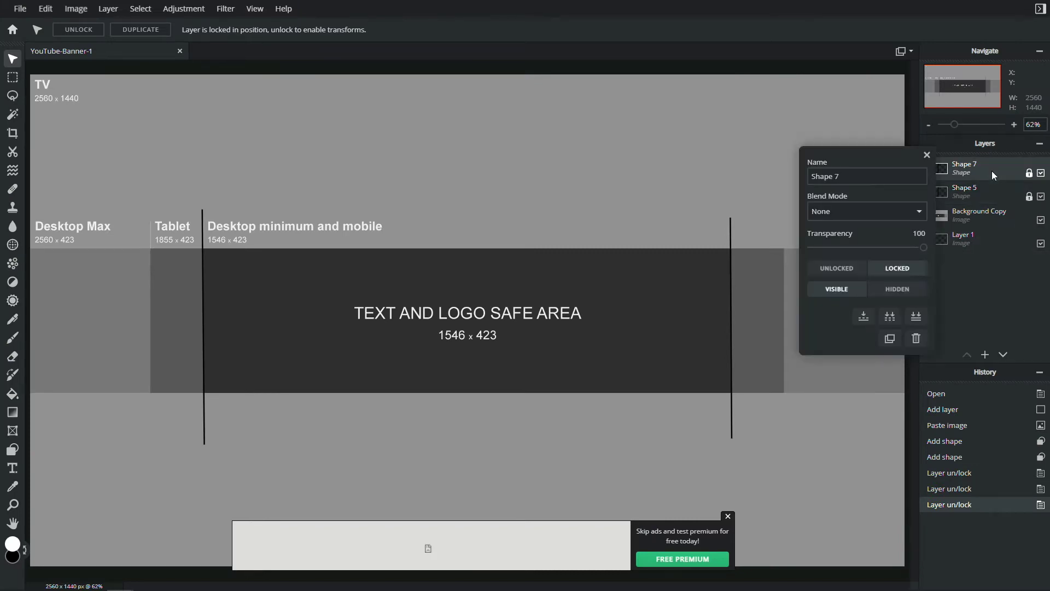
triple_click(841, 176)
type("Right Line")
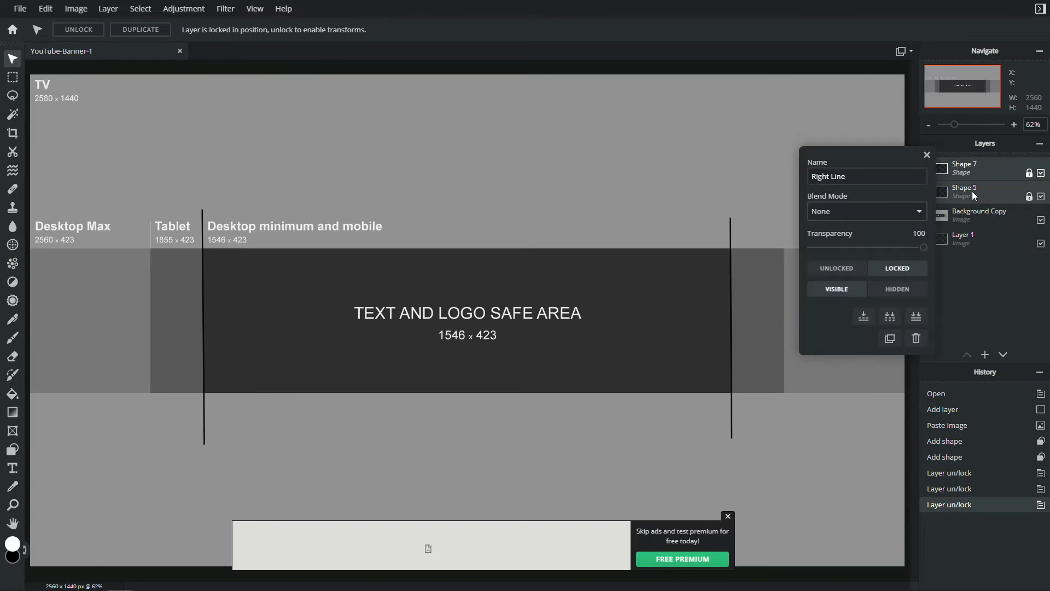
left_click(972, 192)
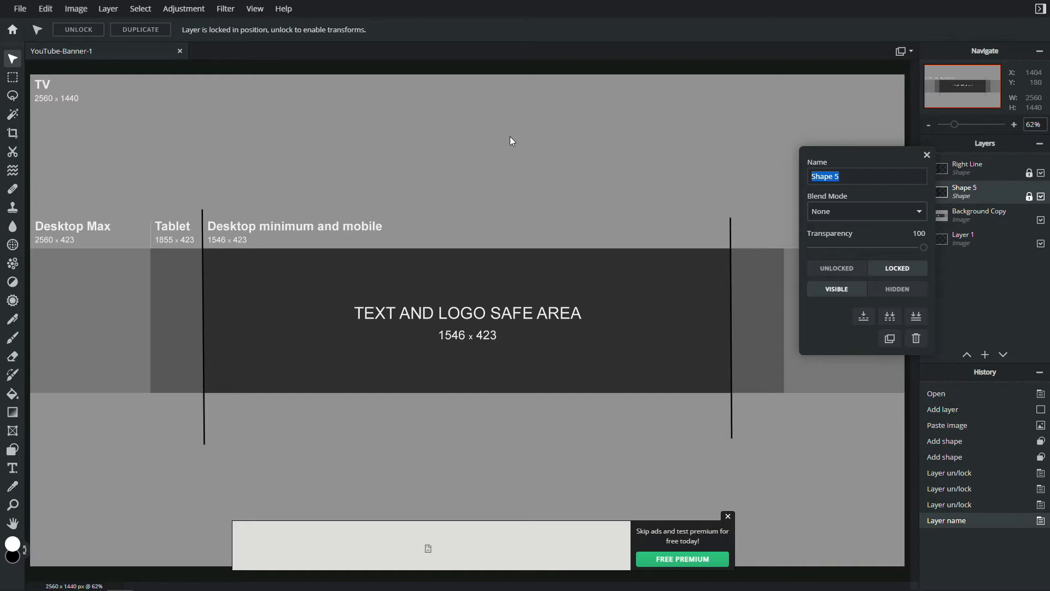
type("Left Line")
key("Return")
left_click(872, 111)
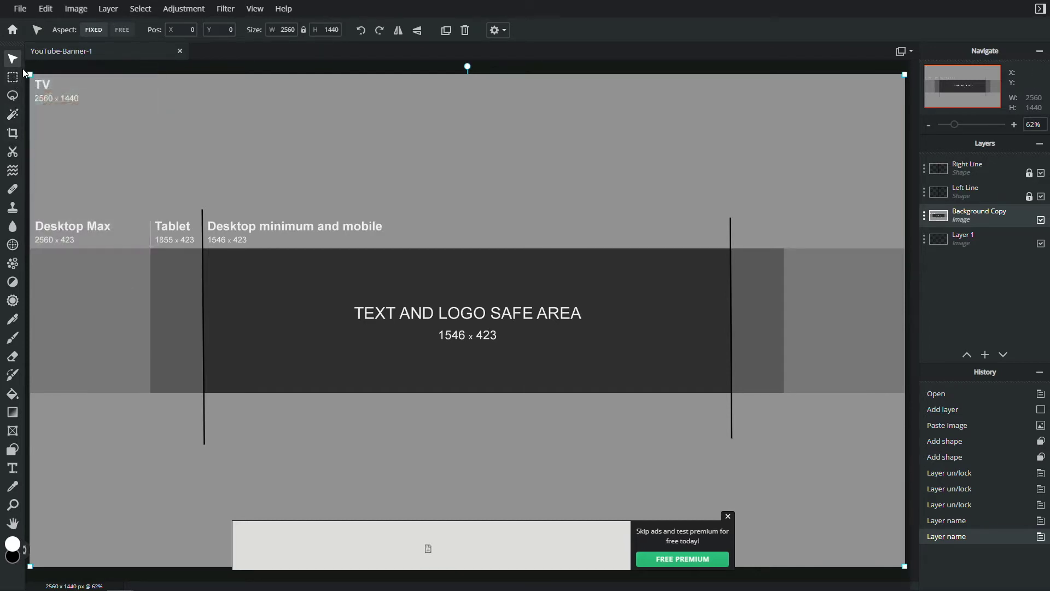
- Clear the template's 2560 × 423 middle band to transparency and deselect
left_click(12, 78)
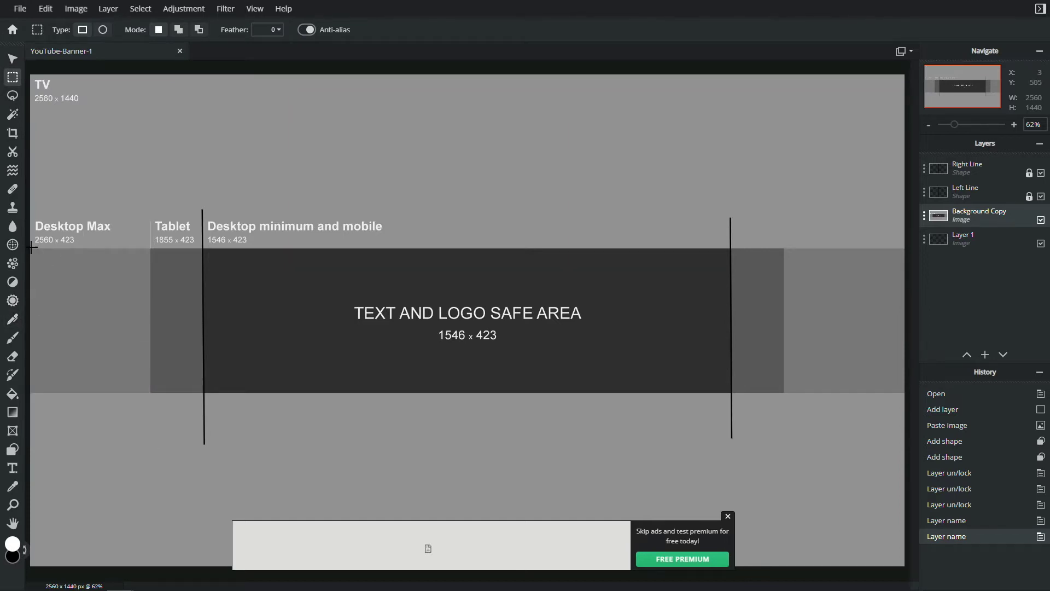
left_click_drag(26, 246, 902, 393)
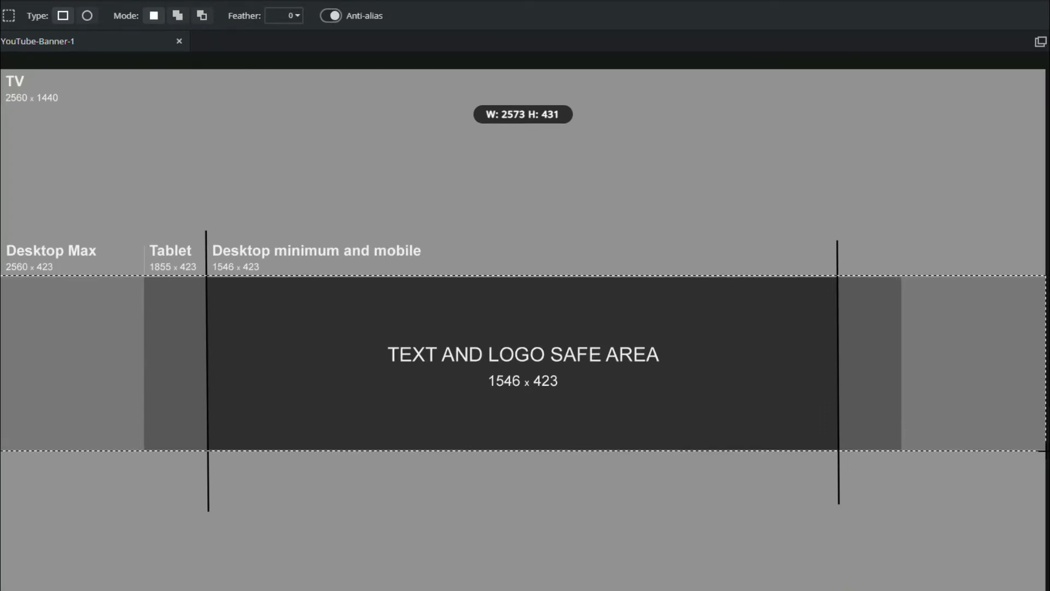
left_click_drag(1041, 451, 1045, 451)
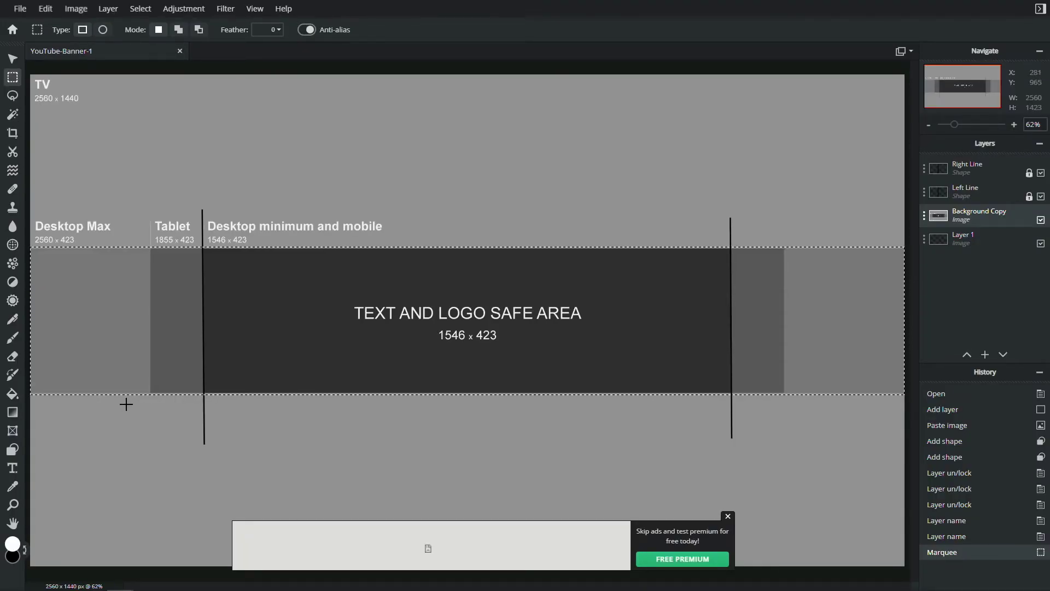
key("Delete")
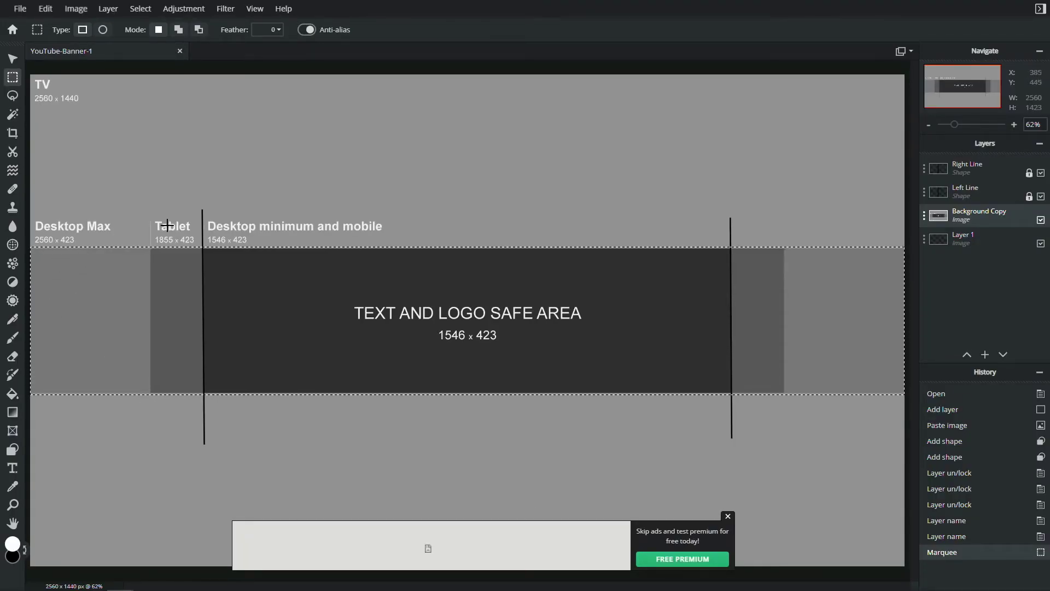
key("Delete")
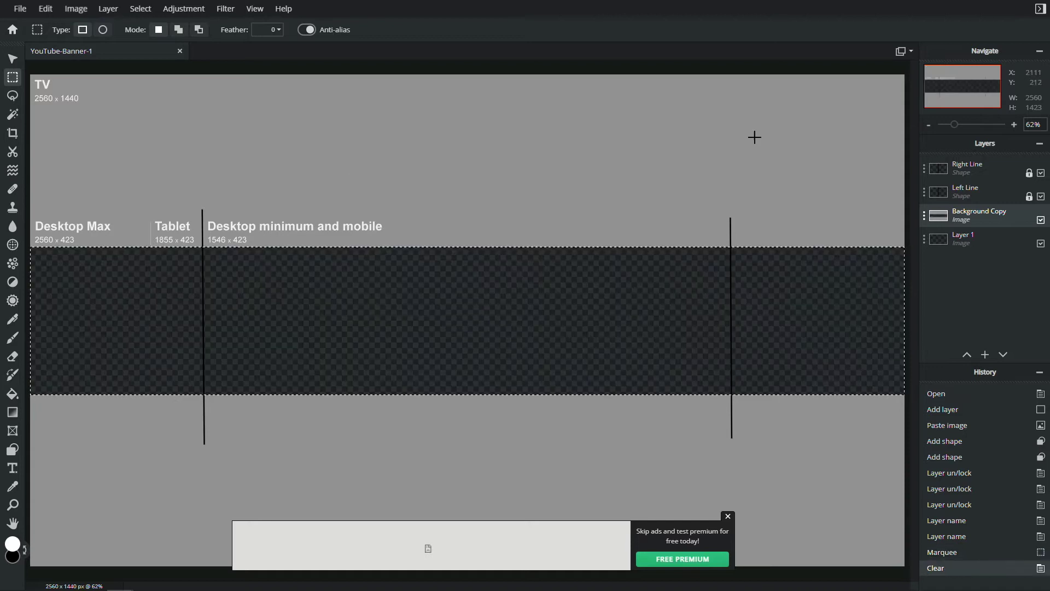
key("ctrl+z")
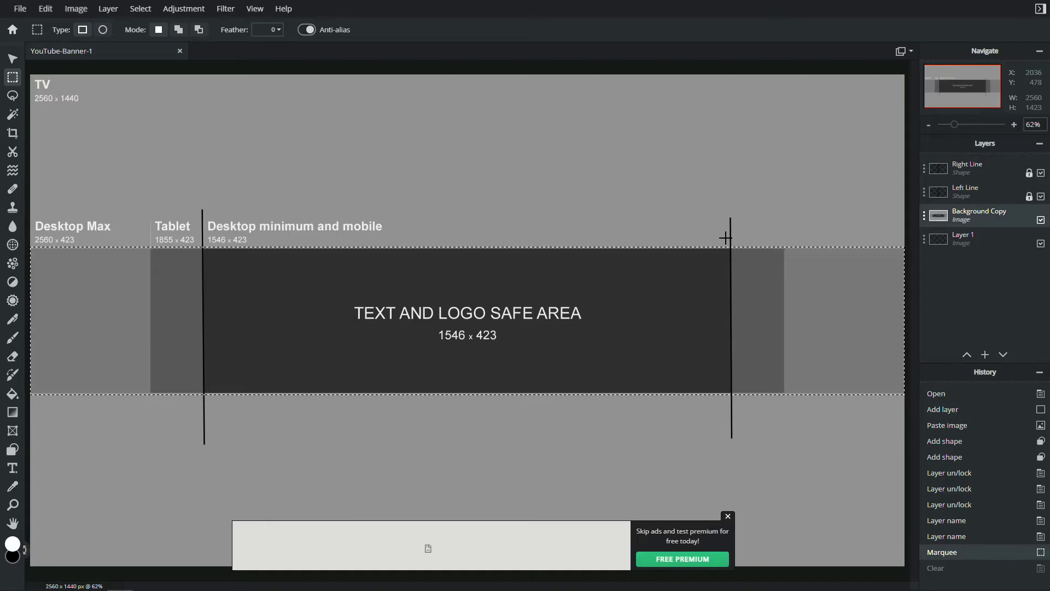
key("Delete")
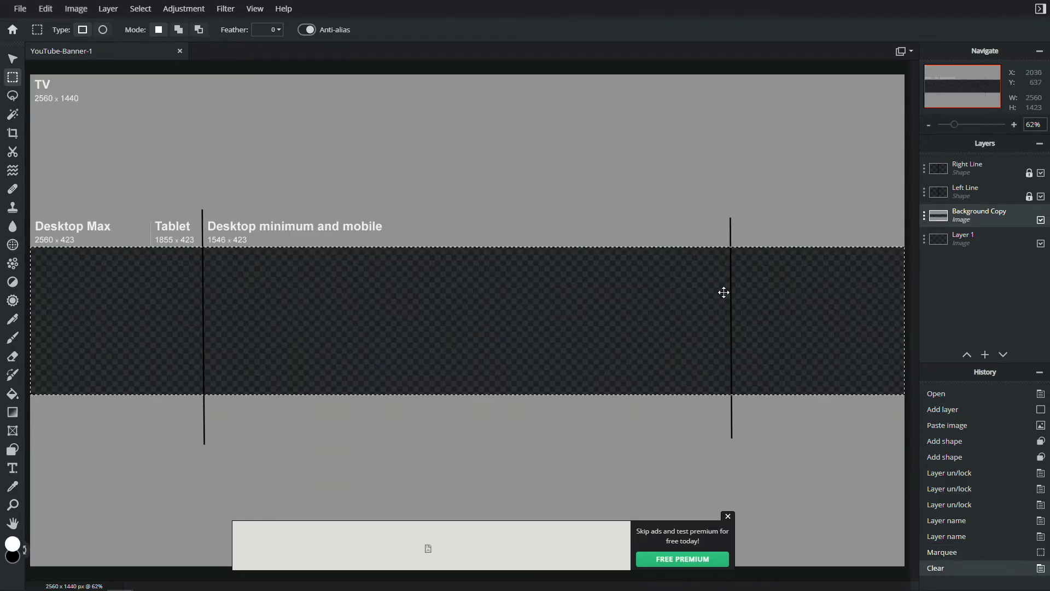
key("ctrl+d")
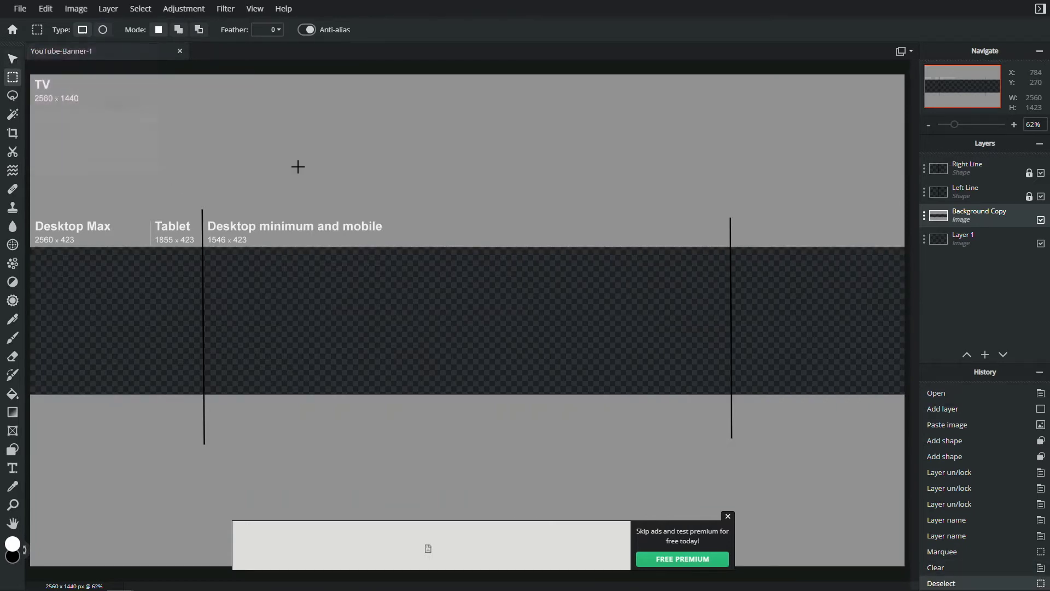
key("v")
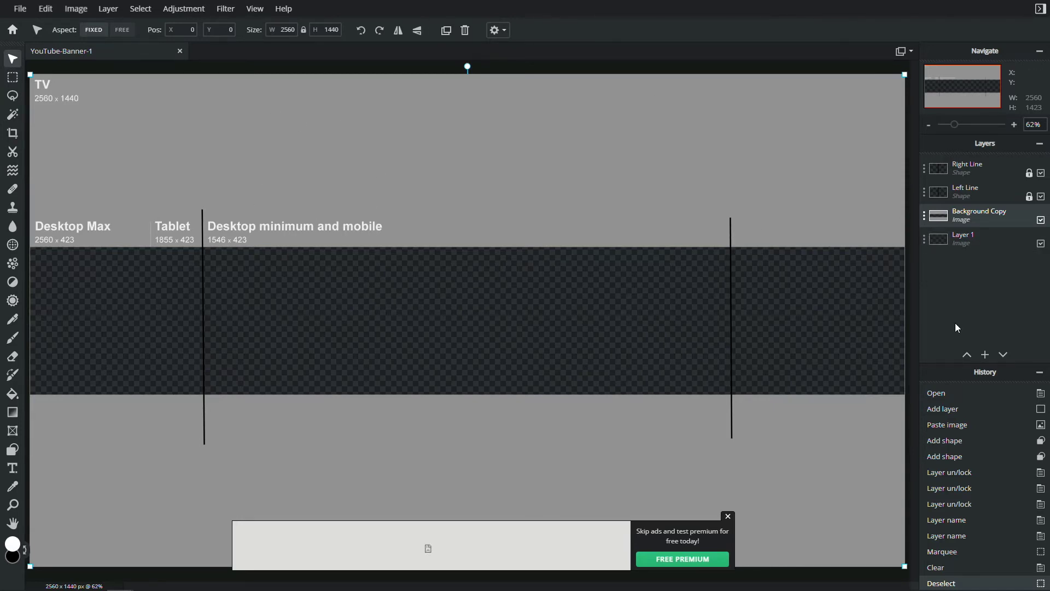
- Lock the Background Copy template layer and rename it Template
left_click(936, 218)
left_click(886, 267)
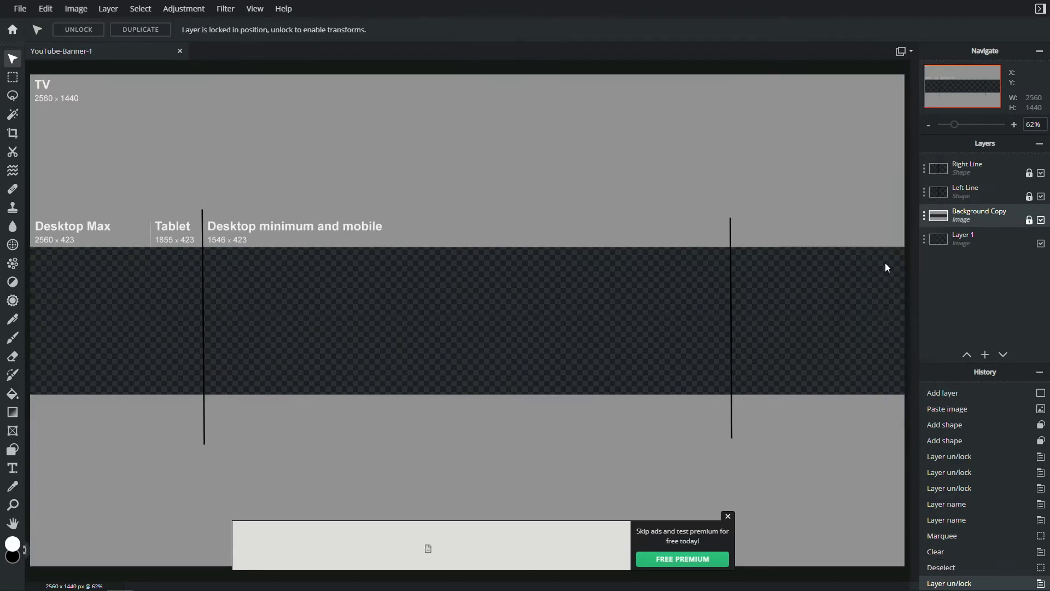
left_click(936, 216)
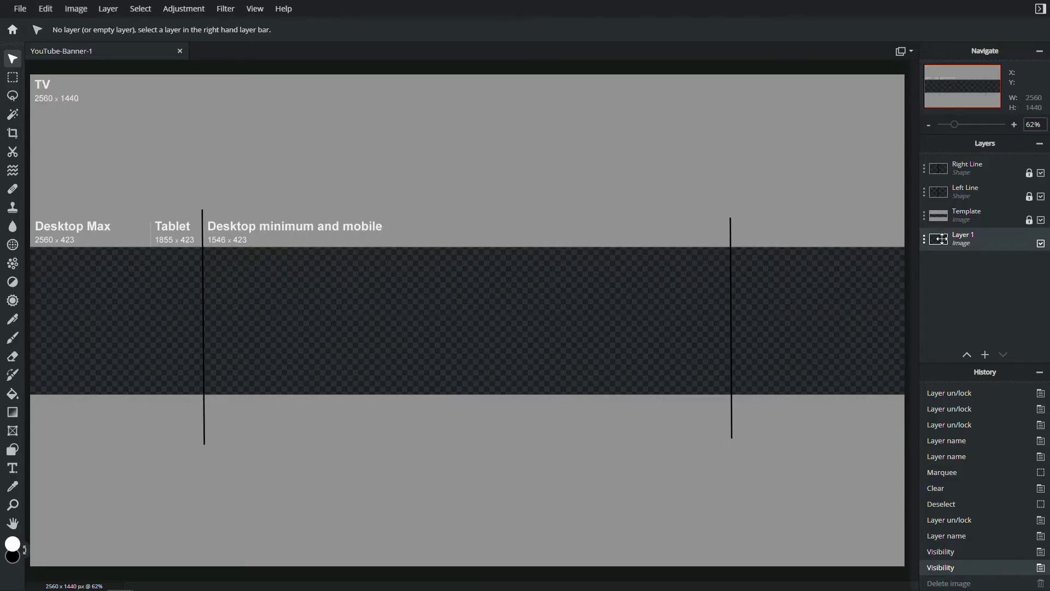
- Delete the empty Layer 1 from the Layers panel
left_click(1041, 244)
left_click(1041, 243)
left_click(1041, 244)
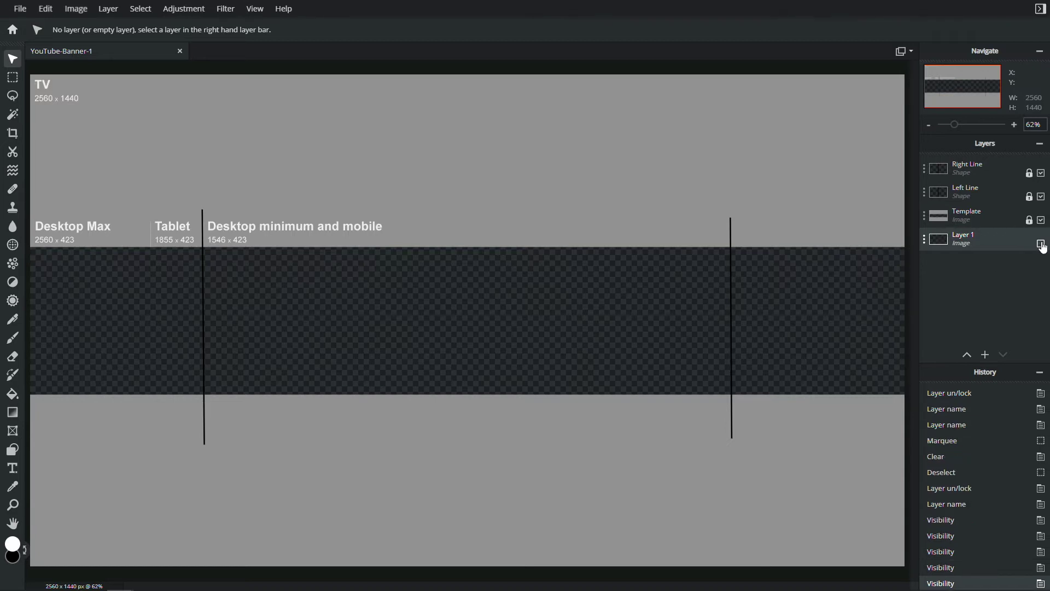
left_click(1041, 243)
left_click(1040, 243)
left_click(1041, 244)
left_click(1014, 234)
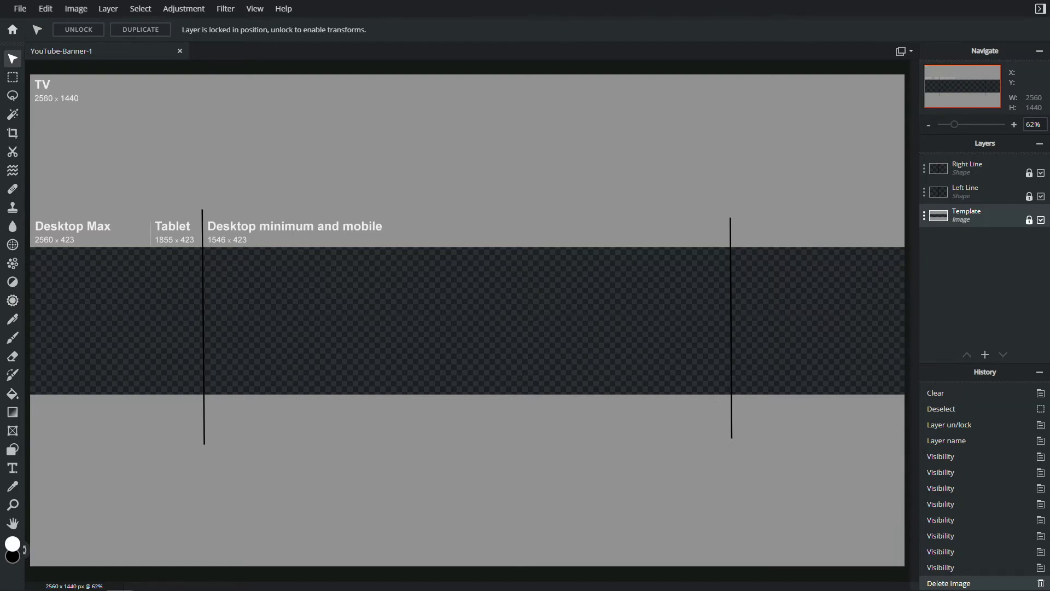
- Open MW-LowPoly.jpg at its original size
left_click(20, 8)
left_click(65, 45)
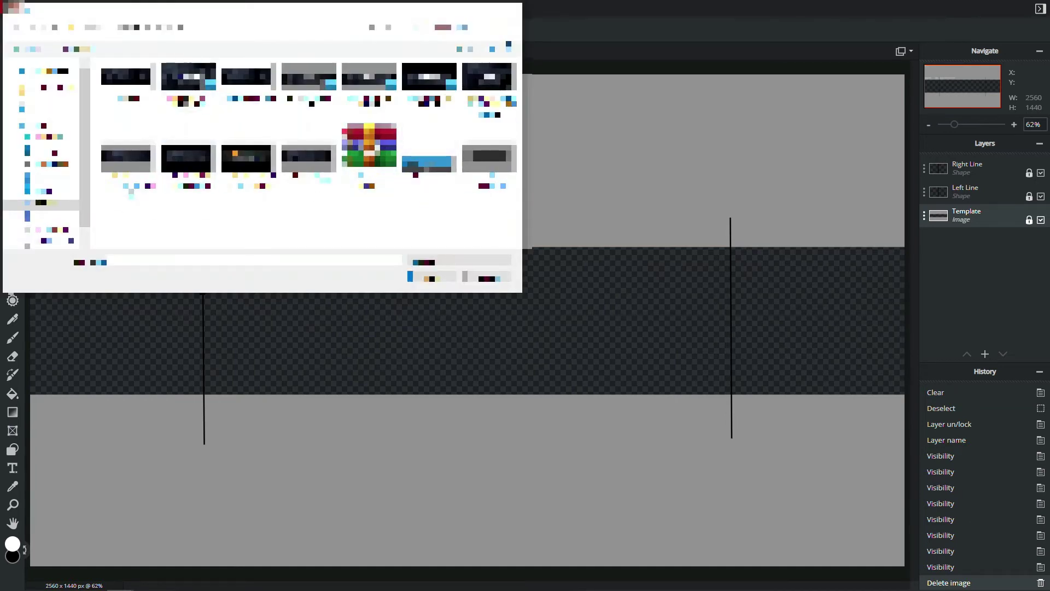
key("alt+Up")
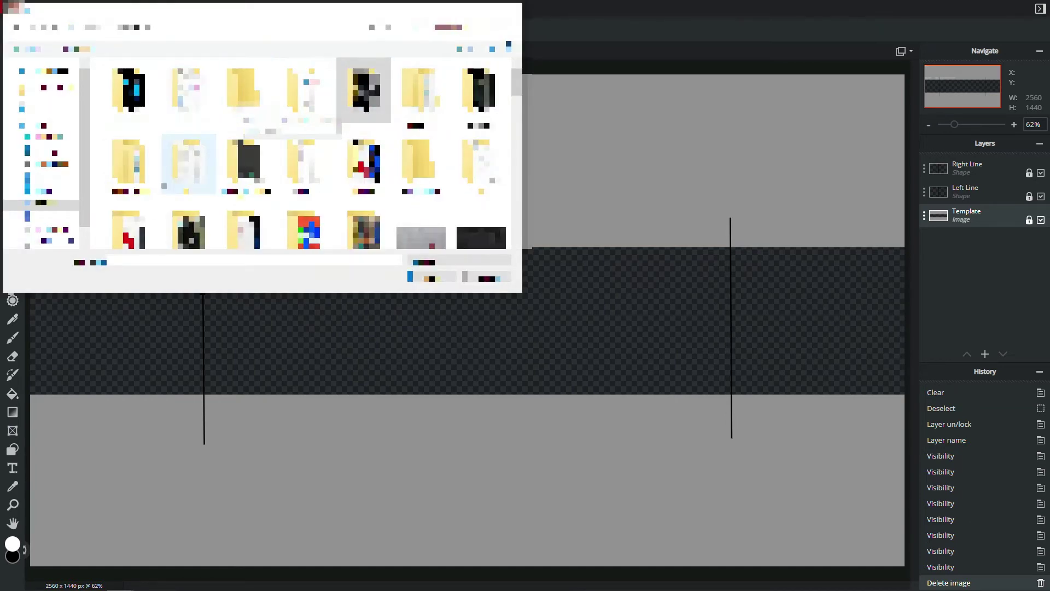
double_click(129, 161)
double_click(309, 88)
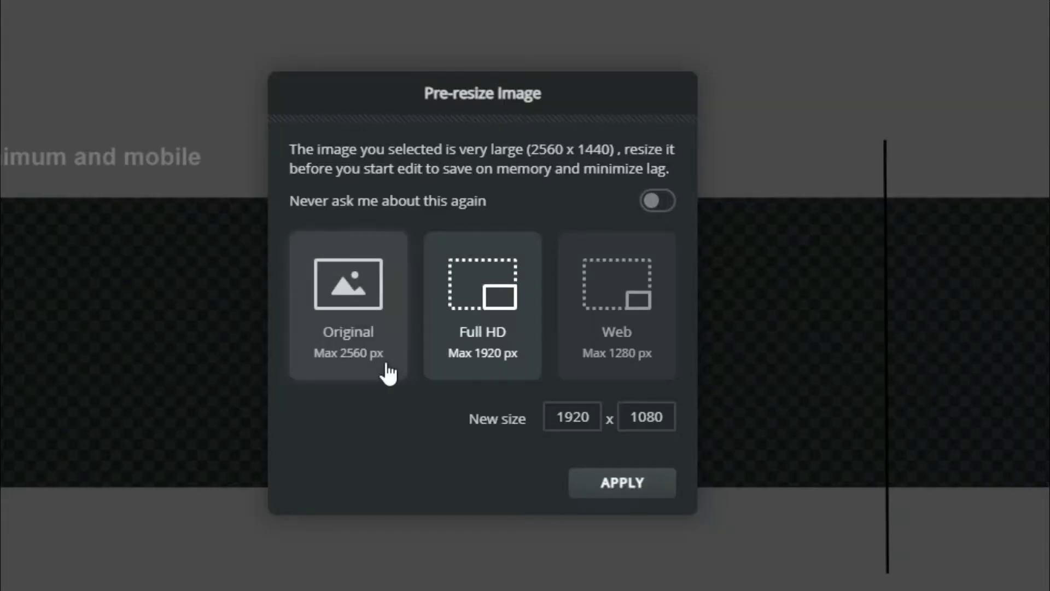
left_click(481, 331)
left_click(628, 484)
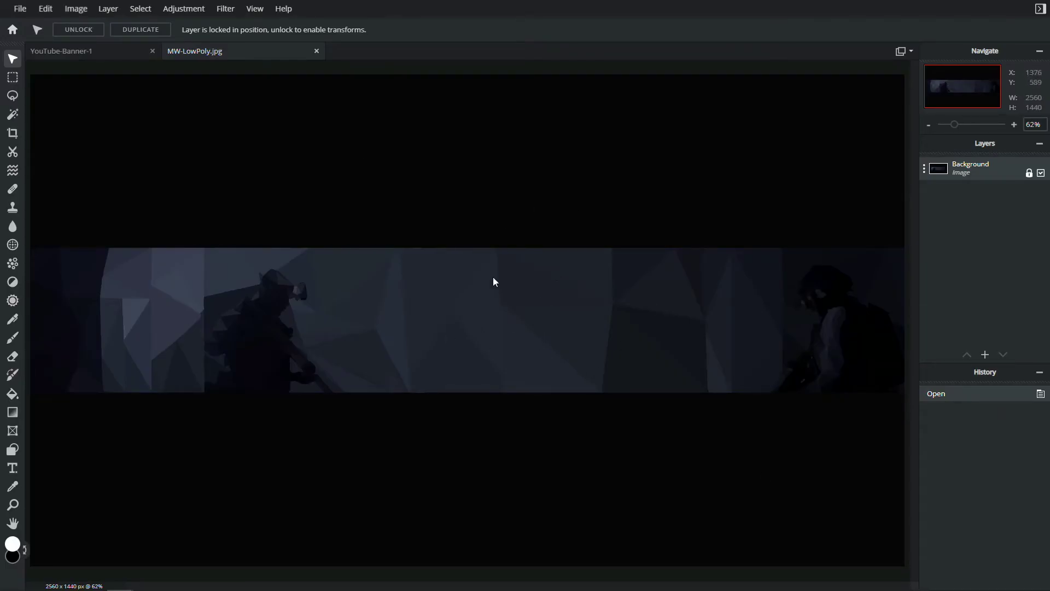
- Unlock and copy the low-poly image, paste it into the banner, and place it below Template
left_click(956, 173)
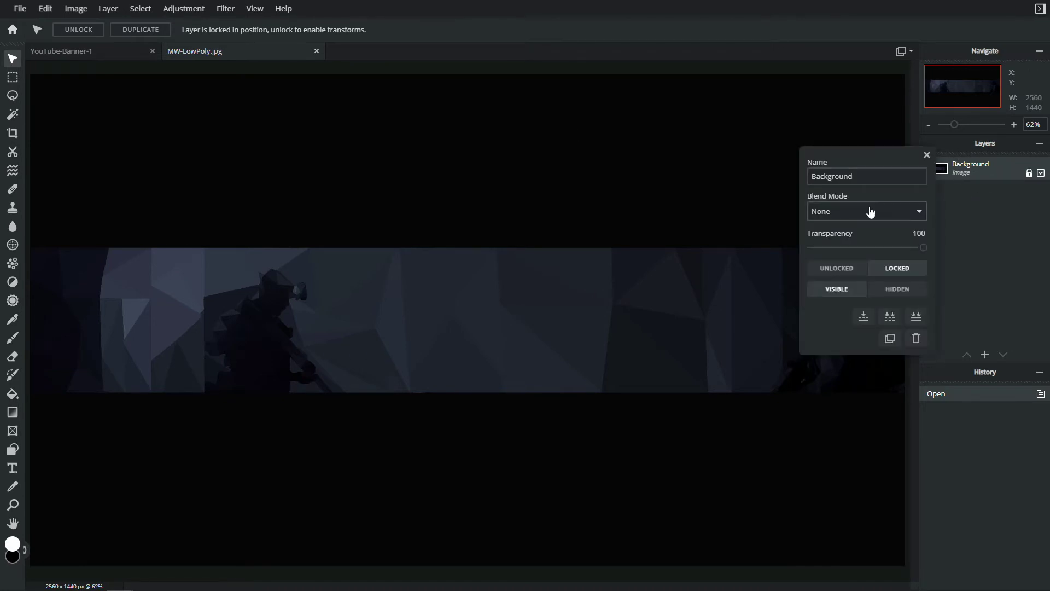
left_click(857, 265)
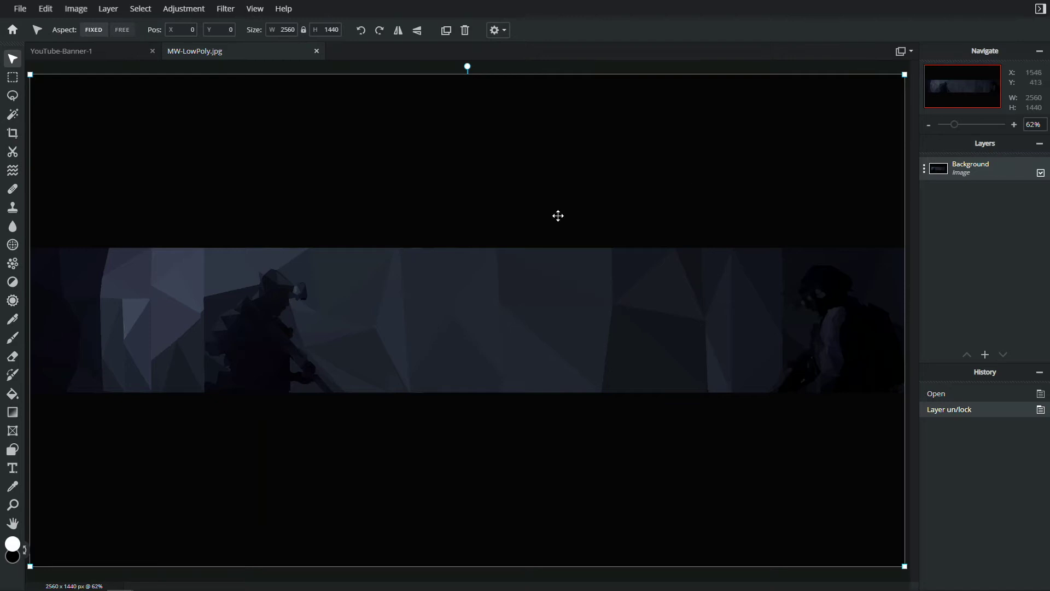
key("ctrl+c")
left_click(316, 51)
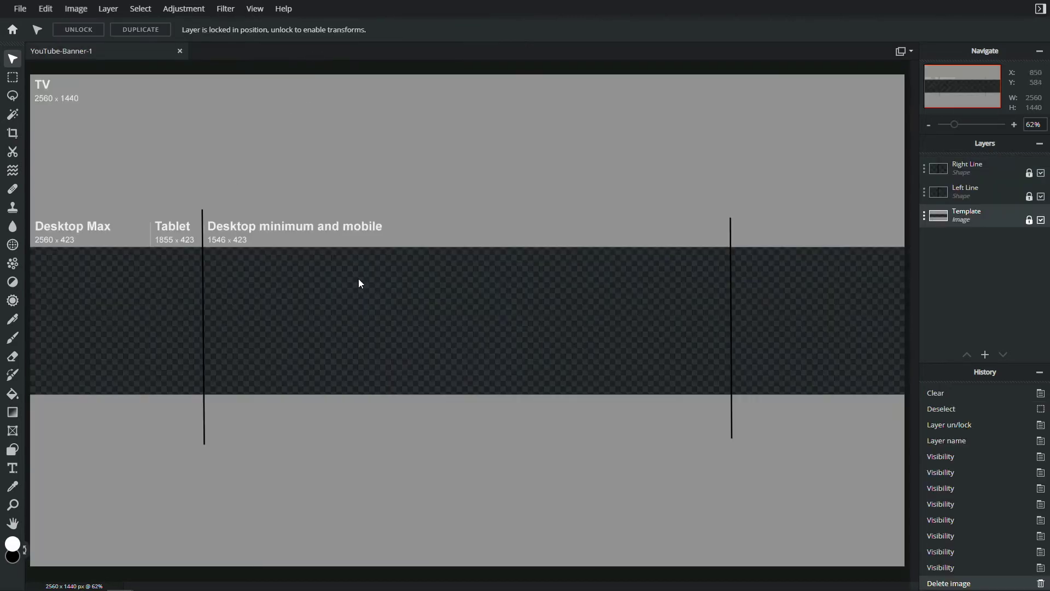
key("ctrl+v")
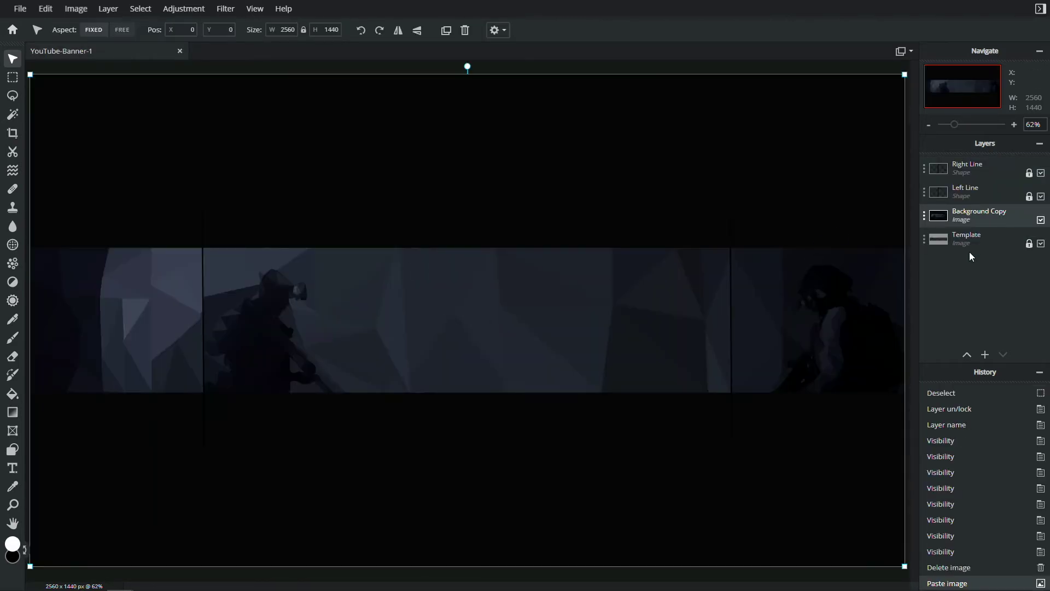
left_click_drag(968, 218, 993, 247)
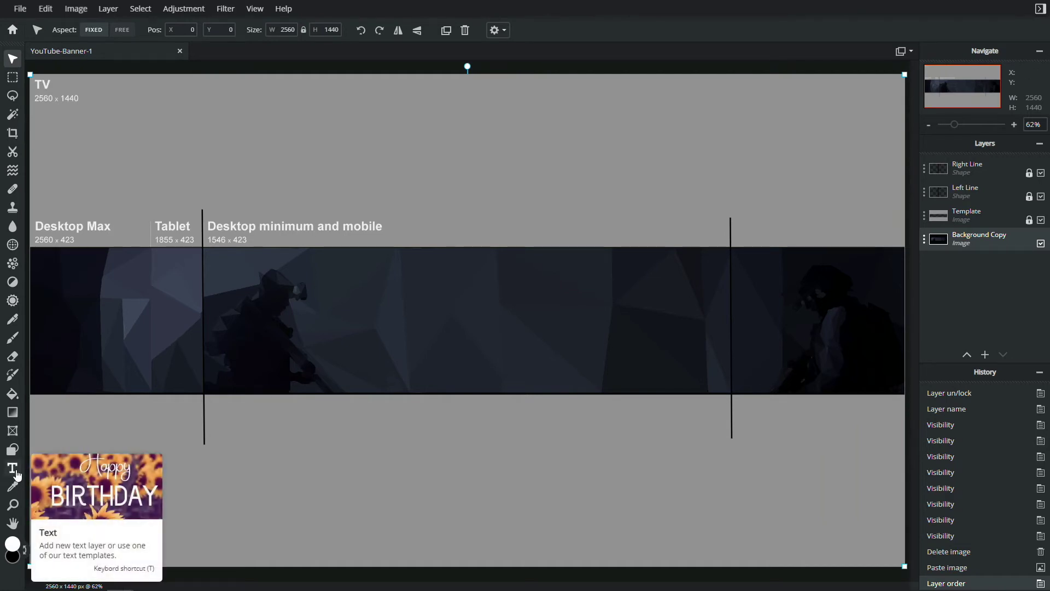
- Add a text layer reading 'DABEAST34' on the banner
left_click(17, 473)
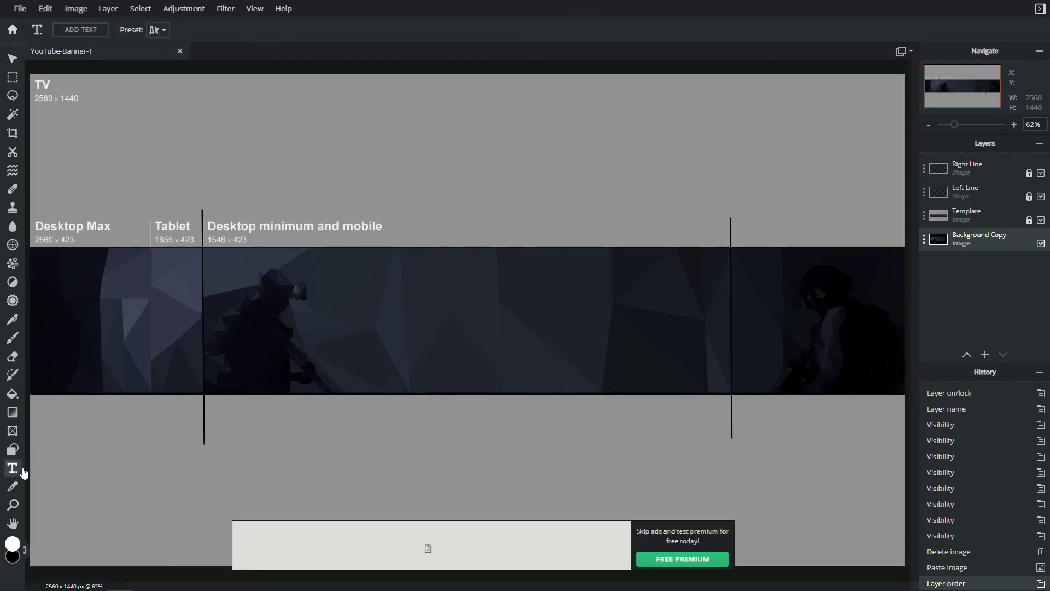
left_click(434, 292)
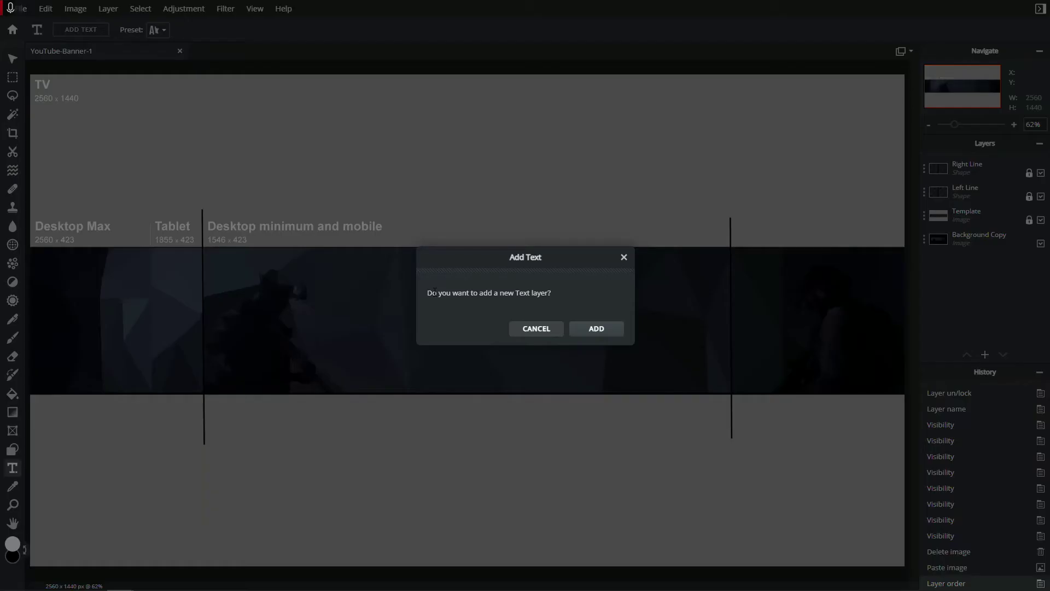
left_click(597, 328)
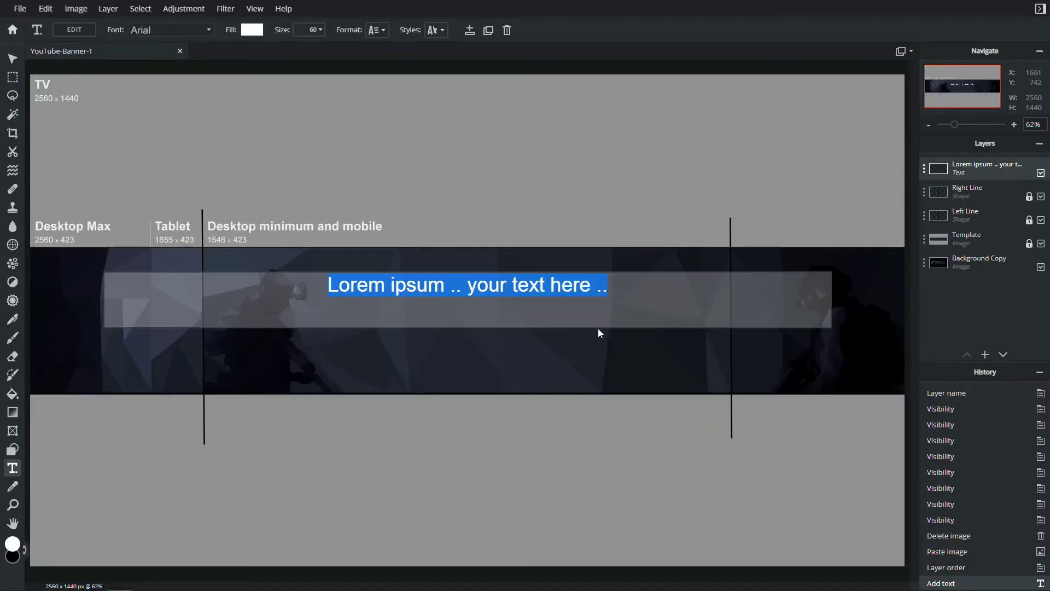
type("DABEAST34")
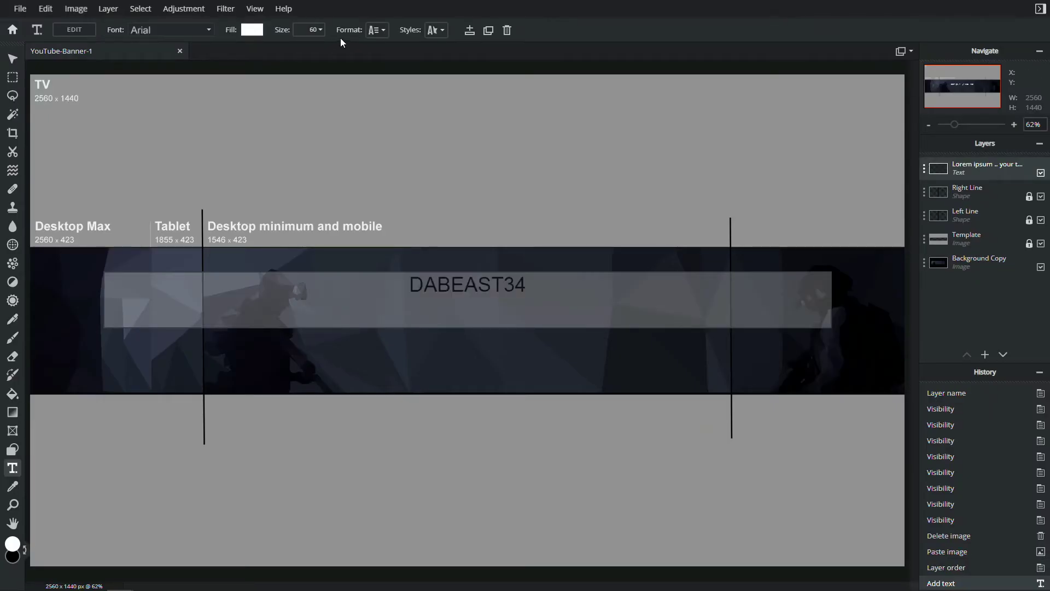
- Set the title text to size 236 in the BebasNeue font
left_click(313, 29)
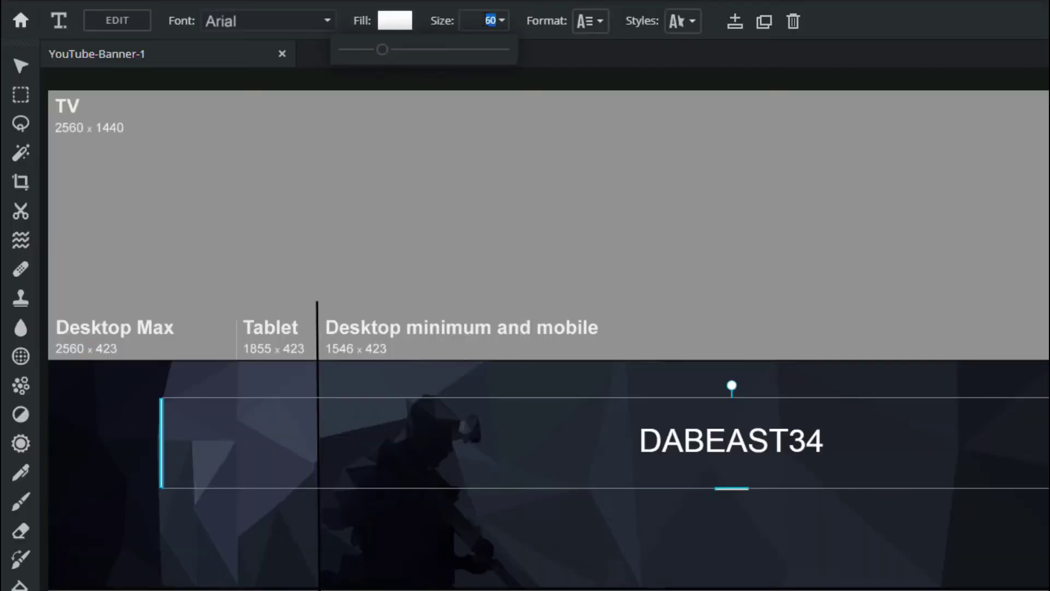
type("236")
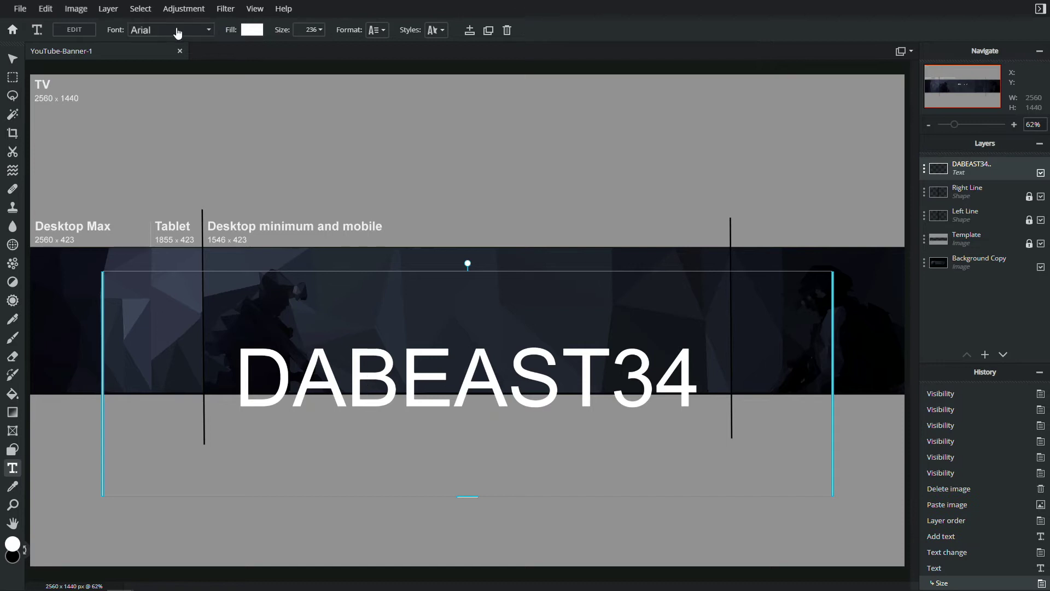
left_click(176, 31)
type("be")
left_click(164, 114)
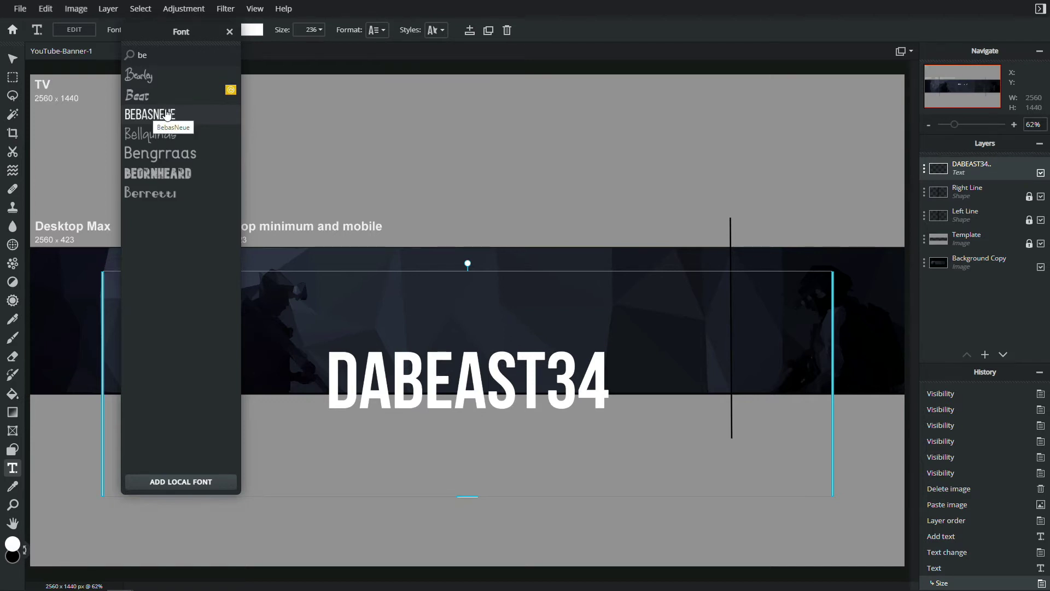
left_click(167, 115)
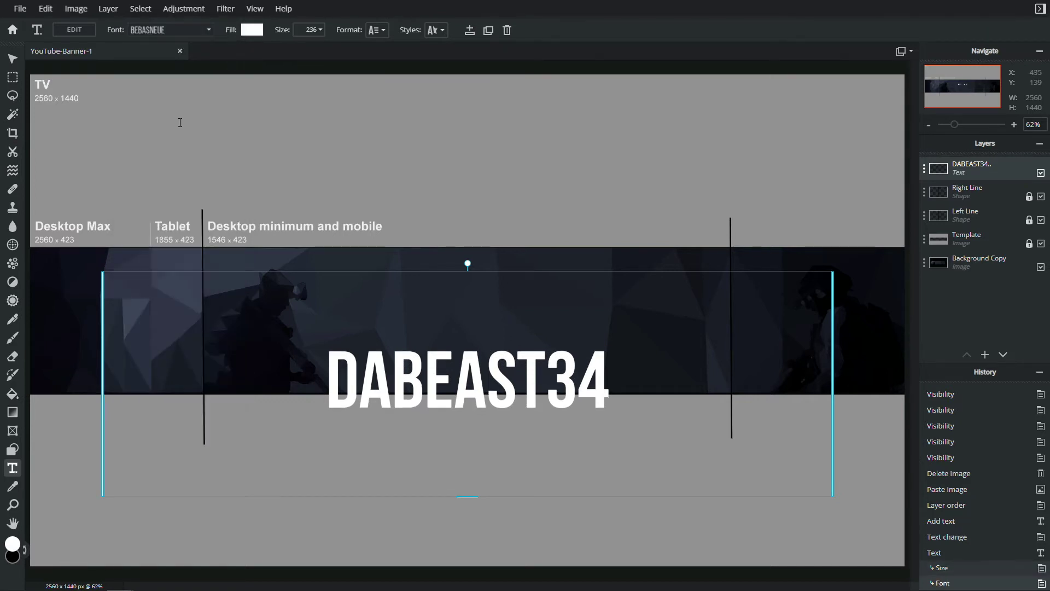
- Narrow the DABEAST34 text box from its left edge, undoing the accidental background shift
left_click(13, 60)
left_click_drag(103, 383, 547, 359)
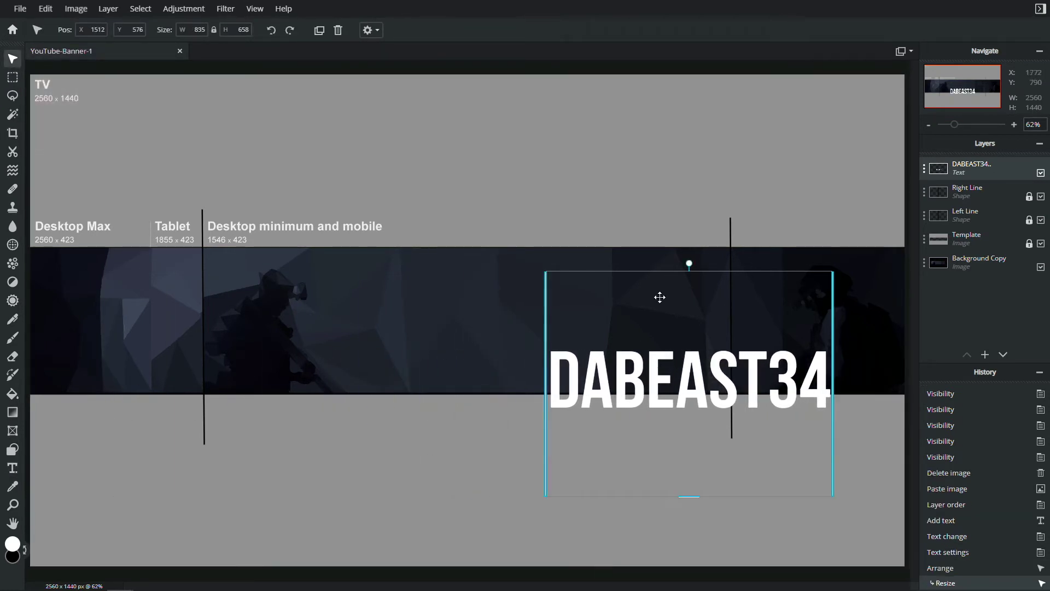
left_click_drag(649, 269, 571, 238)
key("ctrl+z")
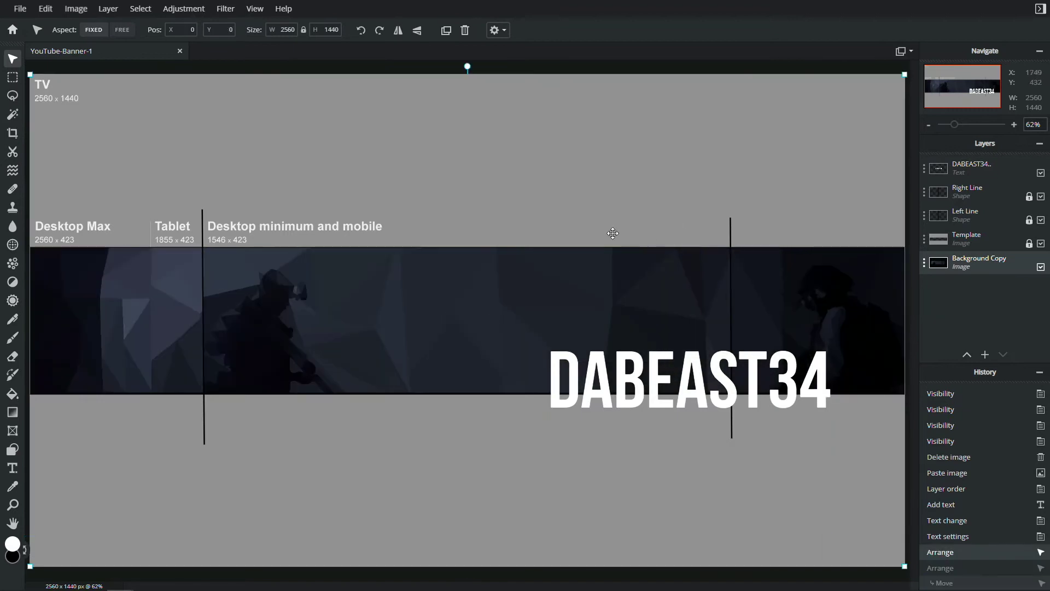
- Lock Background Copy and move the DABEAST34 title up to the banner's centre
left_click(986, 269)
left_click(897, 265)
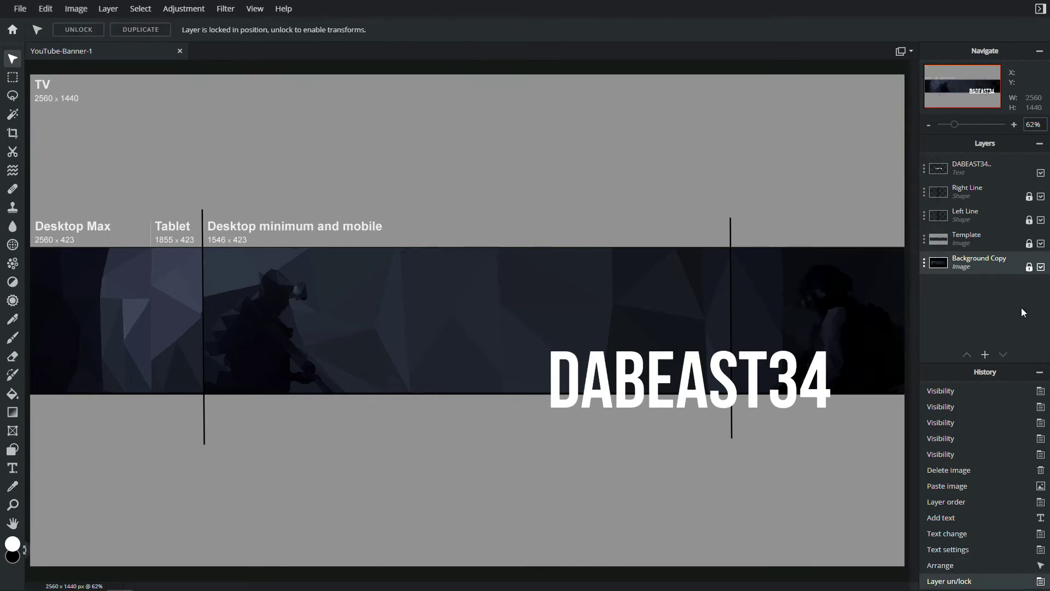
left_click(708, 373)
mouse_move(709, 376)
left_mouse_down()
mouse_move(543, 292)
mouse_move(481, 312)
mouse_move(561, 312)
mouse_move(543, 311)
left_mouse_up()
left_click(166, 295)
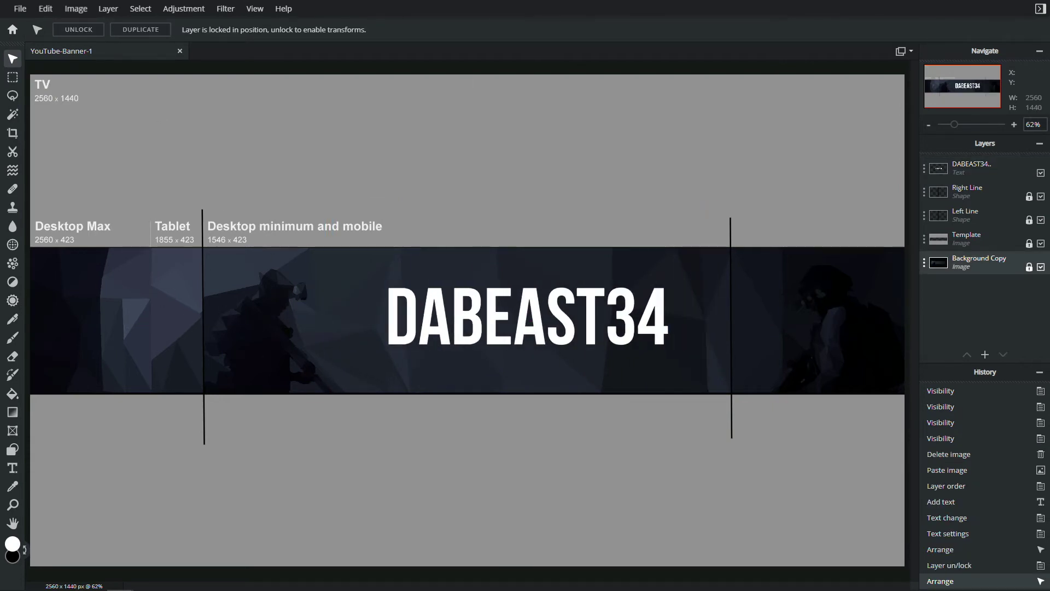
left_click(20, 8)
left_click(157, 87)
- Copy the D logo from D-PNG.png and paste it, slightly shrunk, into the banner
double_click(306, 100)
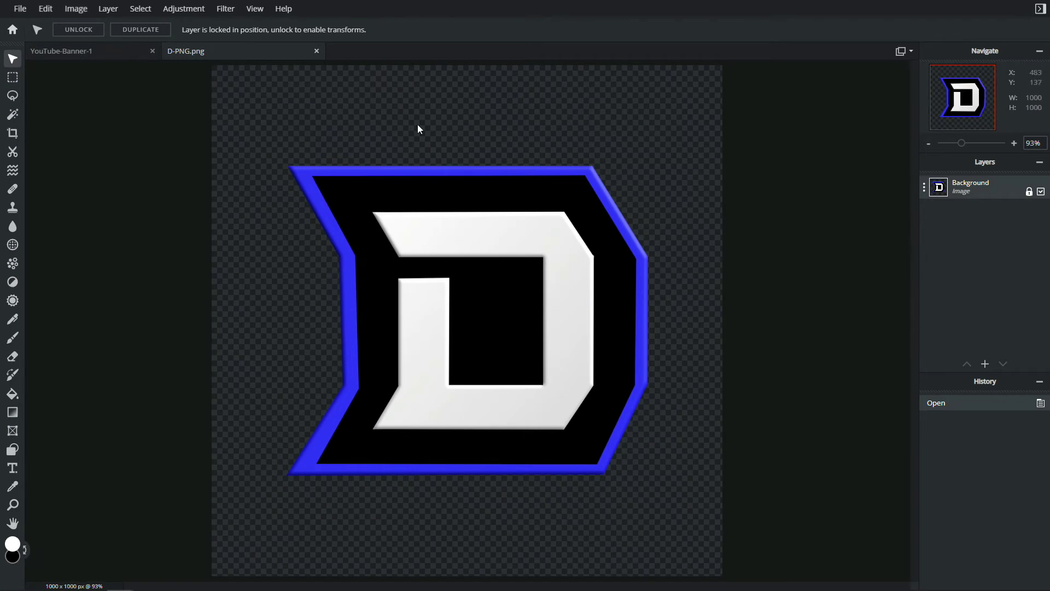
left_click(993, 181)
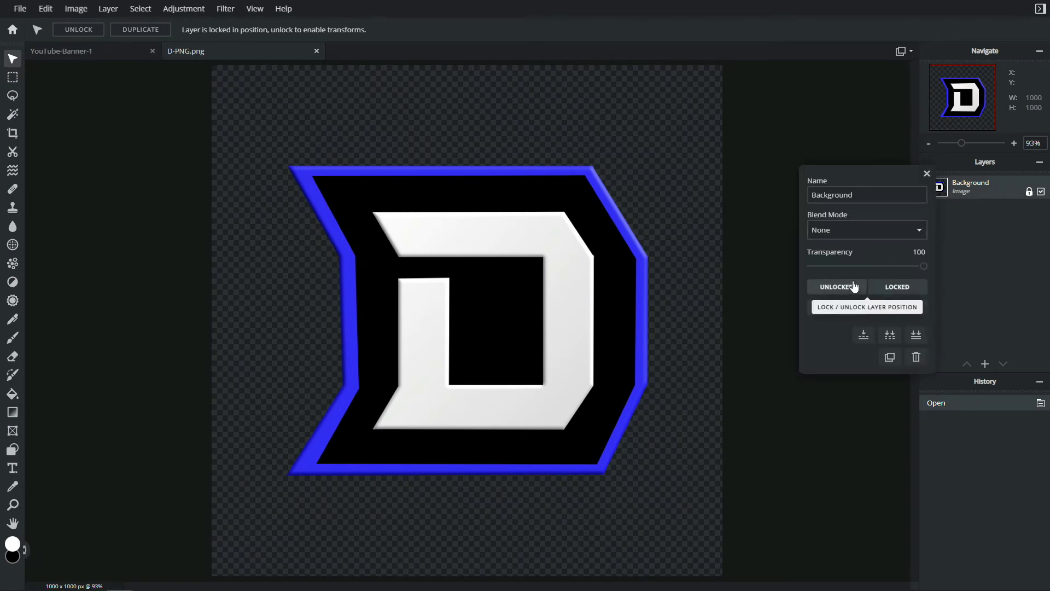
left_click(836, 286)
key("ctrl+c")
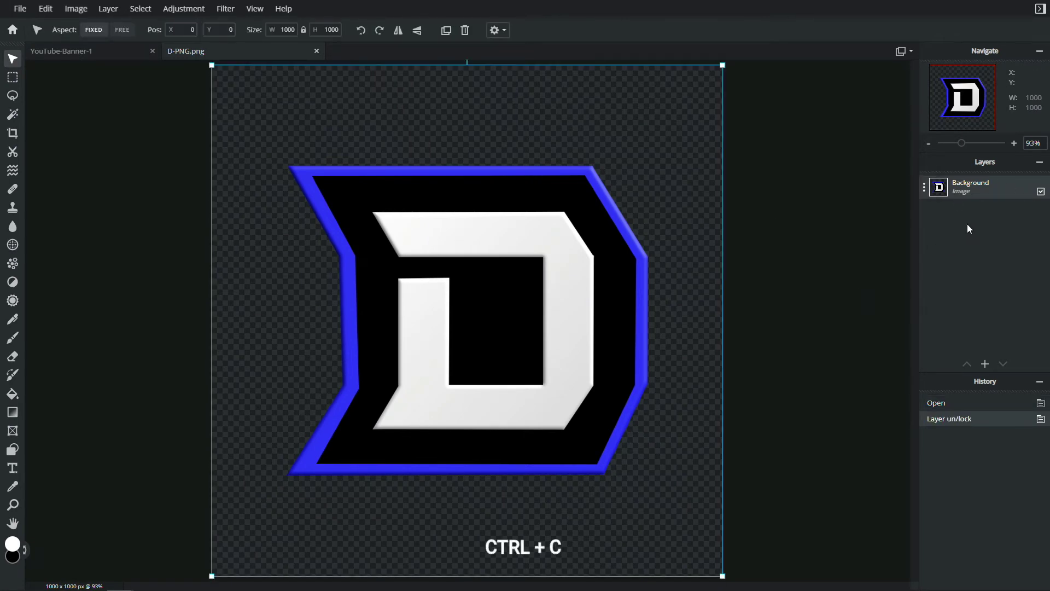
left_click(316, 51)
key("ctrl+v")
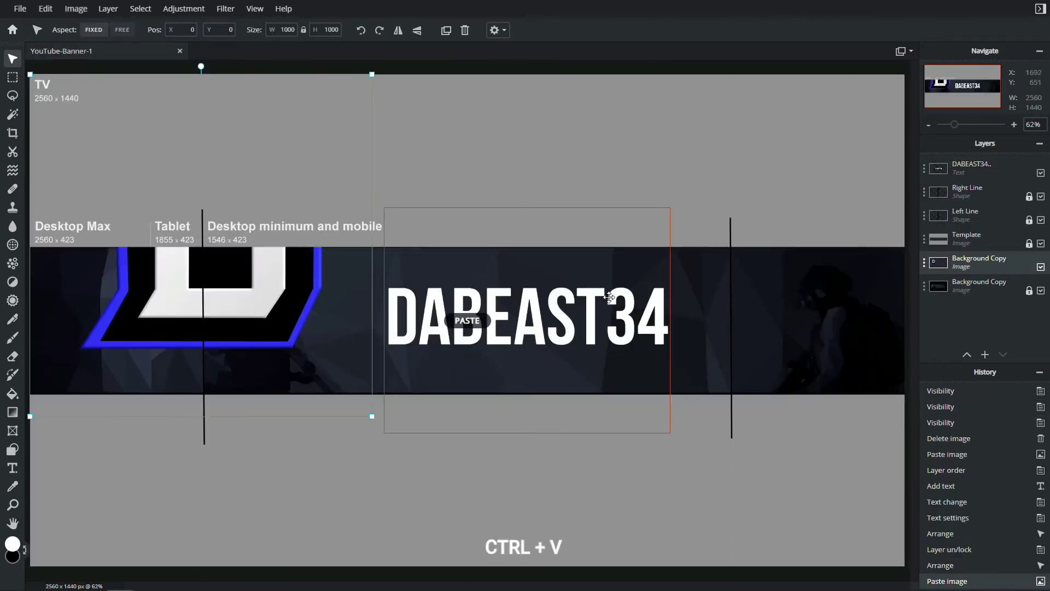
left_click_drag(370, 75, 372, 164)
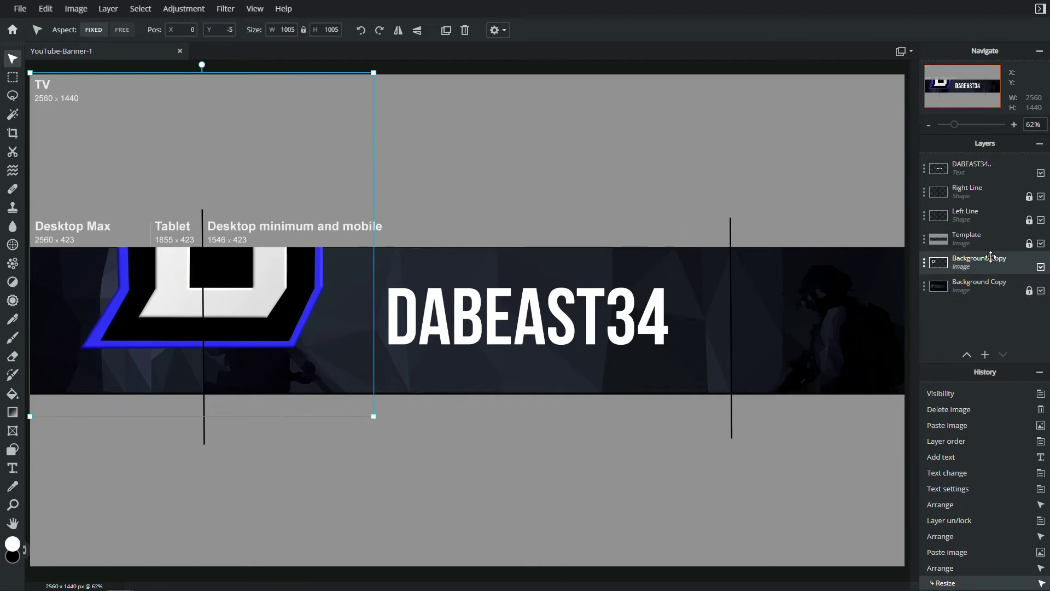
- Move the logo's layer above the locked background and open its layer settings
left_click_drag(972, 267, 990, 292)
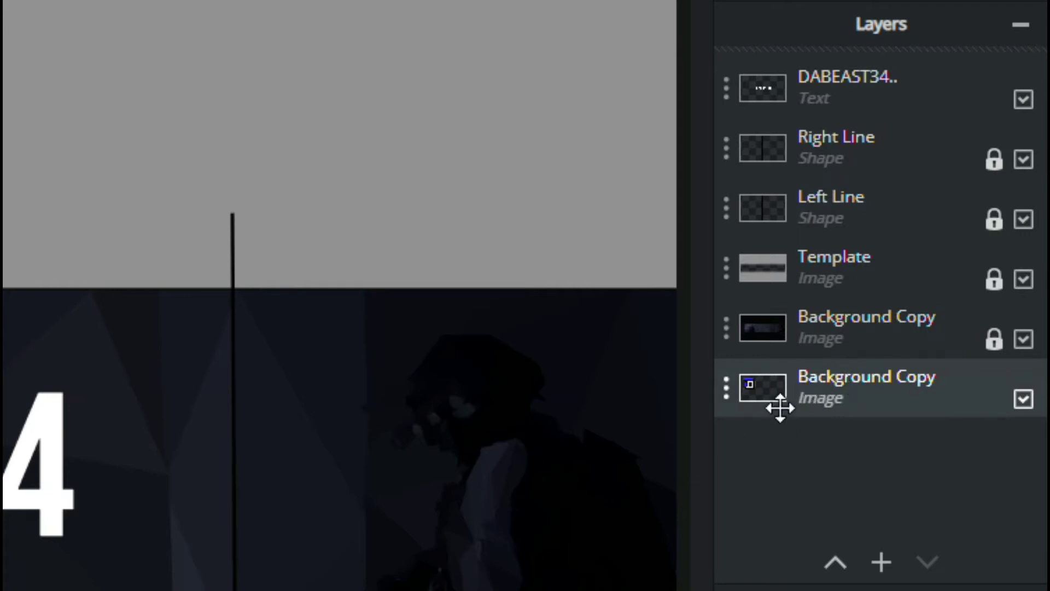
left_click_drag(778, 405, 804, 335)
left_click(804, 334)
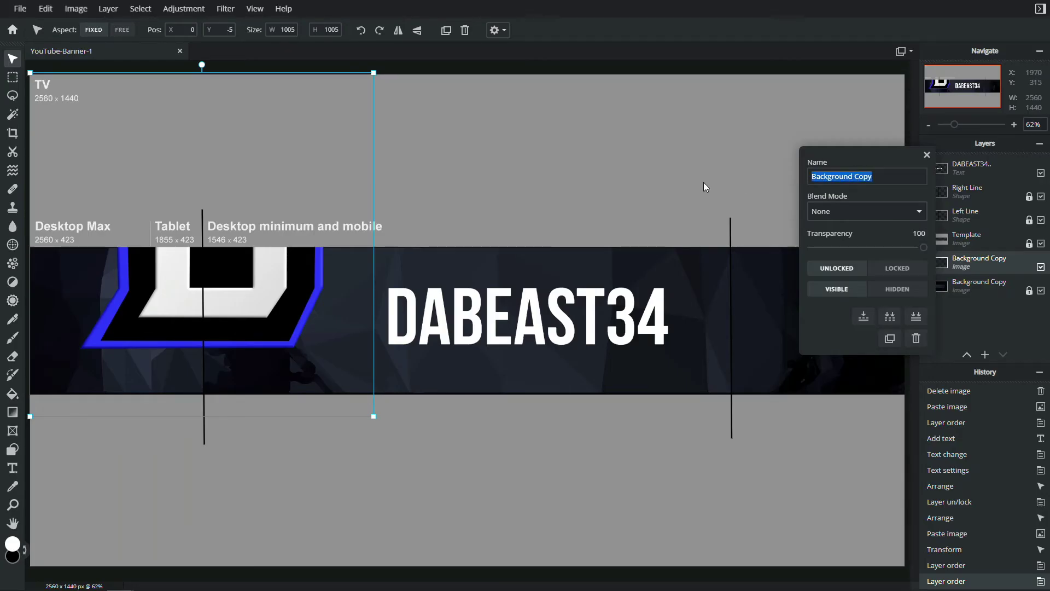
- Name the layer Logo and reposition the logo on the banner
type("Logo")
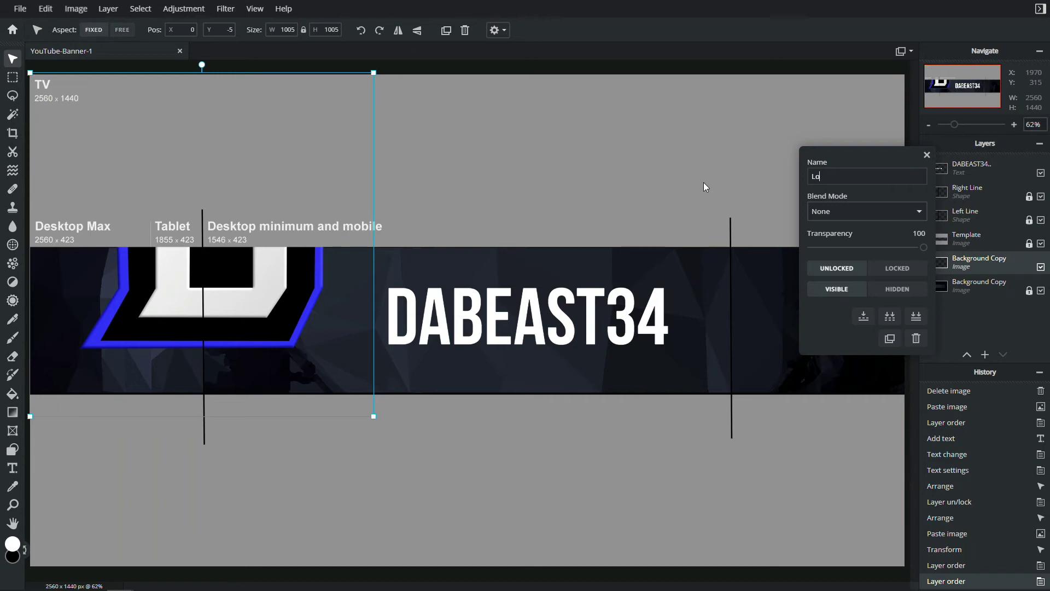
key("Return")
left_click_drag(703, 182, 790, 213)
- Scale the D logo down to 279 px and place it beside the DABEAST34 text
mouse_move(464, 103)
left_mouse_down()
mouse_move(223, 293)
mouse_move(227, 345)
left_mouse_up()
left_click_drag(195, 388, 366, 309)
scroll(365, 309, "up", 3)
scroll(365, 310, "up", 4)
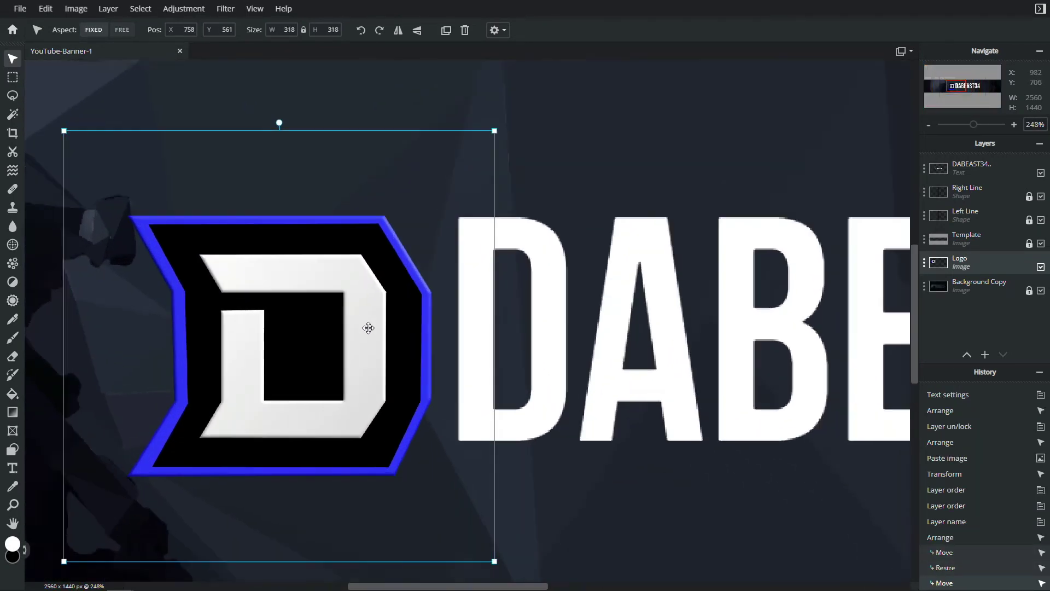
left_click_drag(71, 555, 118, 550)
scroll(393, 312, "down", 5)
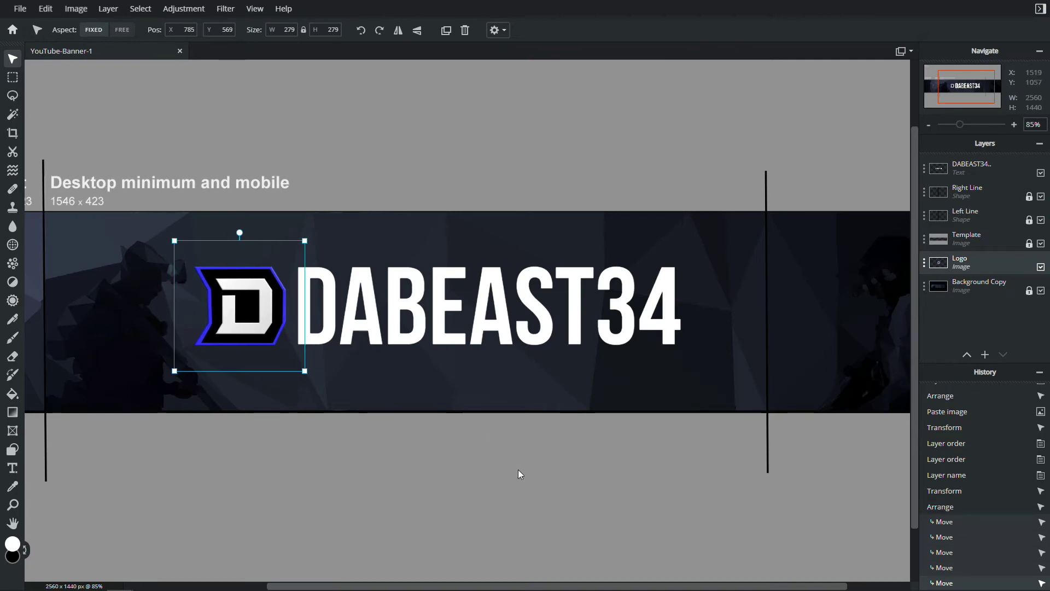
left_click(623, 473)
- Move the Logo layer up to sit directly beneath the DABEAST34 layer
left_click(678, 350)
scroll(684, 350, "down", 1)
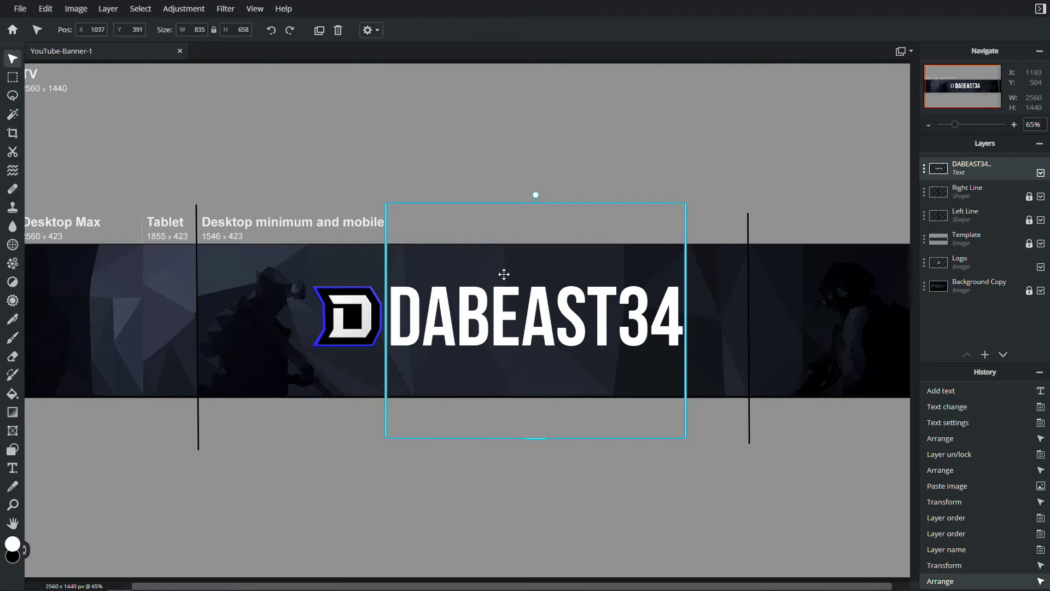
left_click(1003, 264)
left_click_drag(962, 262, 967, 181)
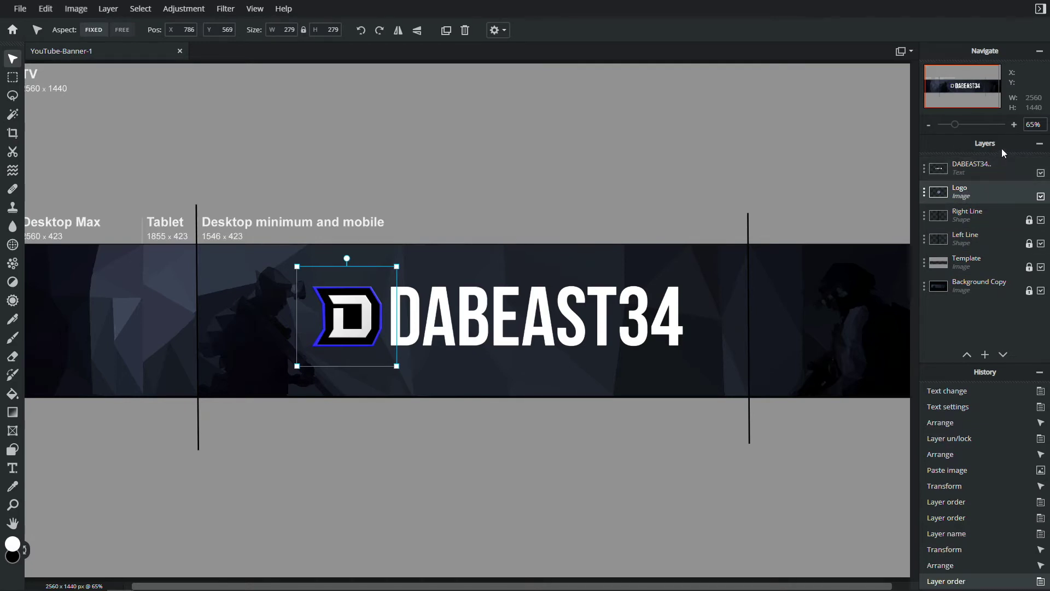
- Select the Logo and DABEAST34 layers together, enlarge them slightly and nudge the pair to centre
left_click(975, 169, "ctrl")
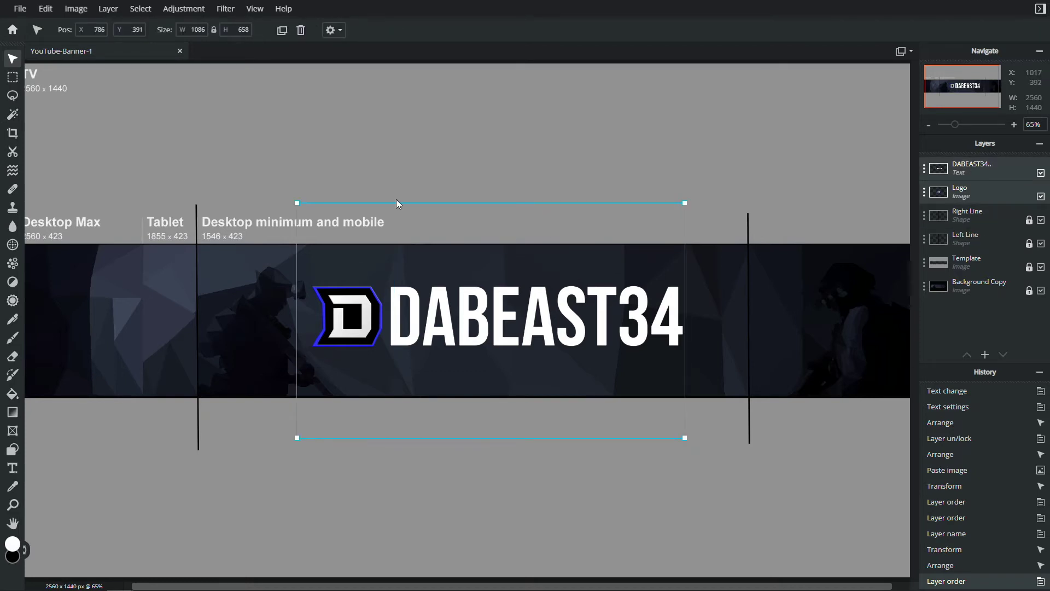
left_click_drag(297, 204, 285, 169)
mouse_move(501, 305)
left_mouse_down()
mouse_move(476, 307)
mouse_move(497, 308)
mouse_move(489, 310)
left_mouse_up()
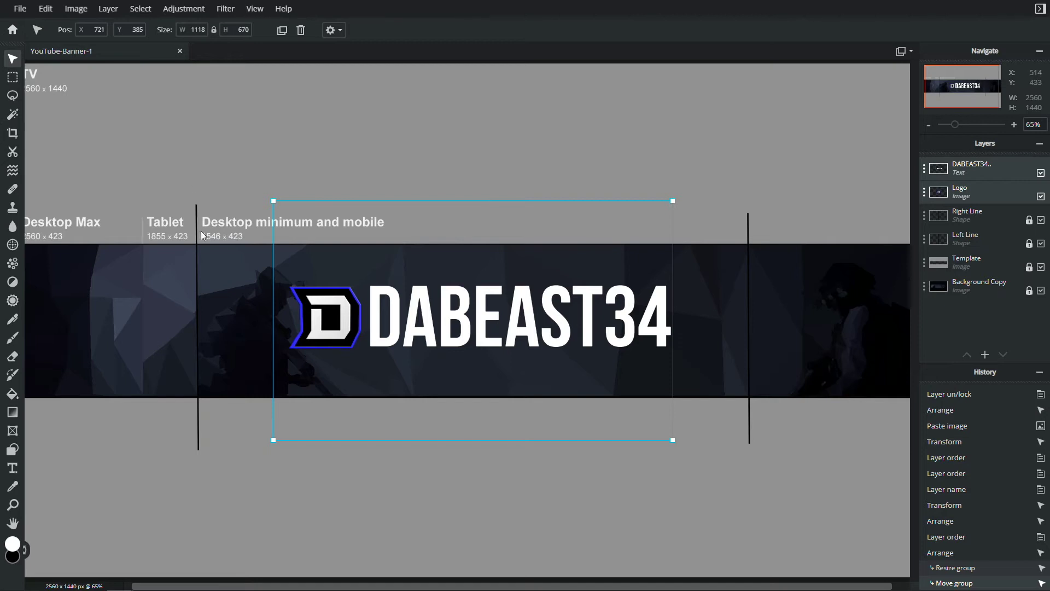
scroll(440, 339, "up", 4)
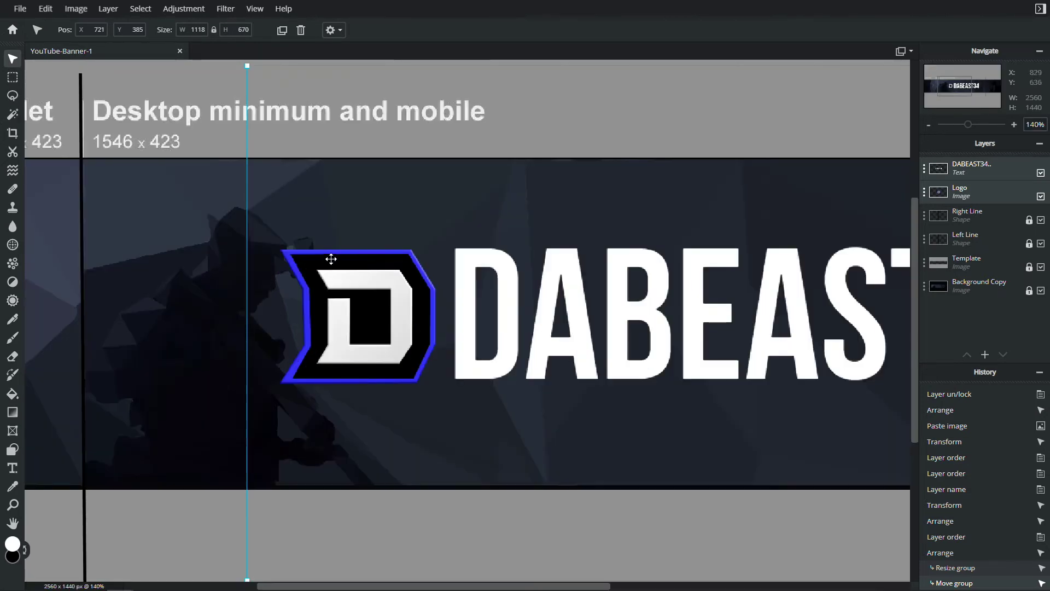
scroll(350, 272, "down", 5)
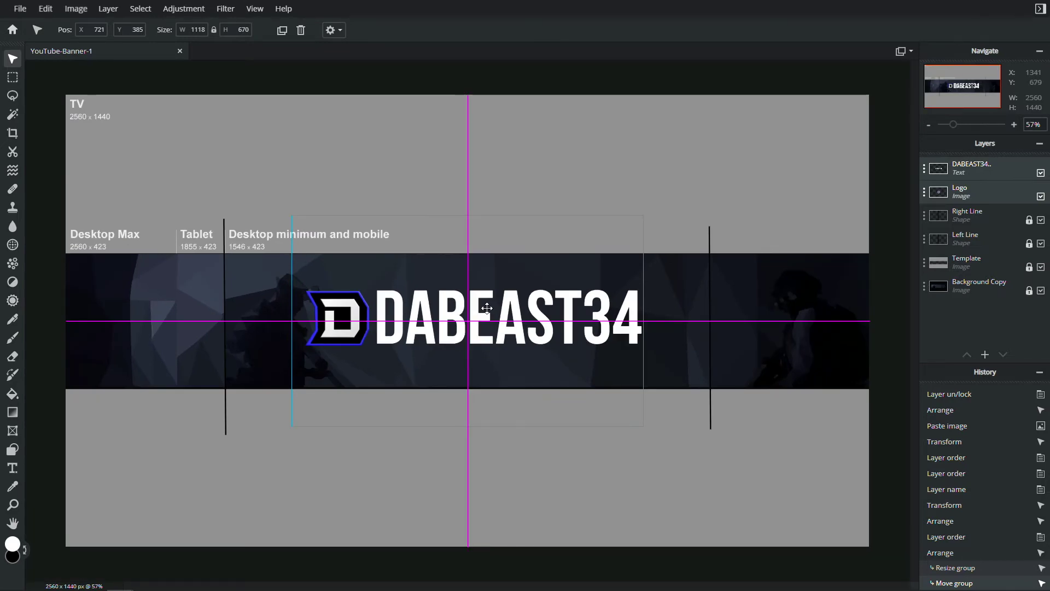
left_click(321, 305)
left_click(293, 467)
scroll(298, 285, "up", 4)
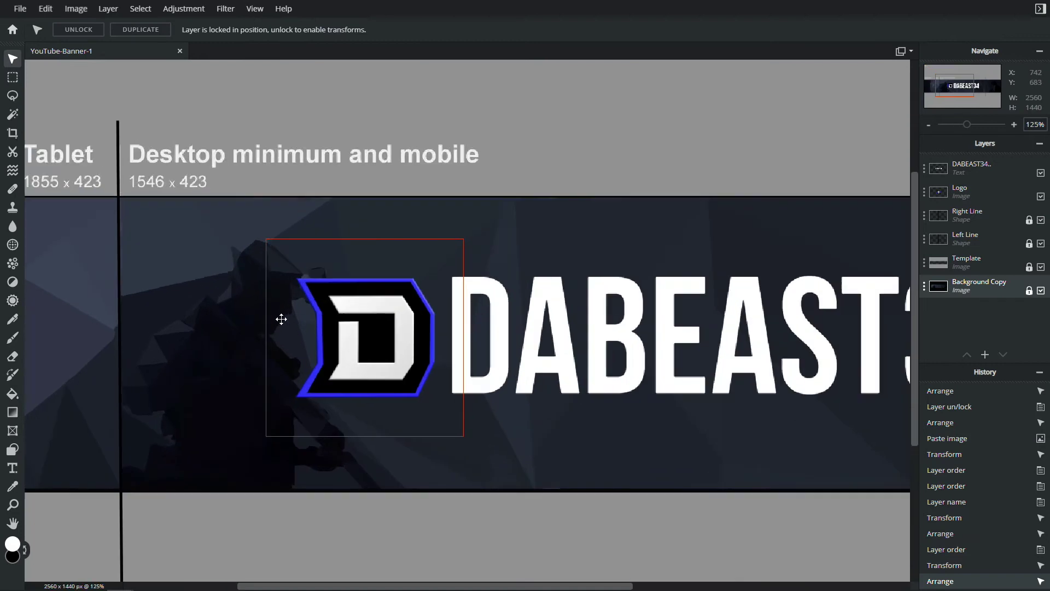
scroll(281, 318, "up", 6)
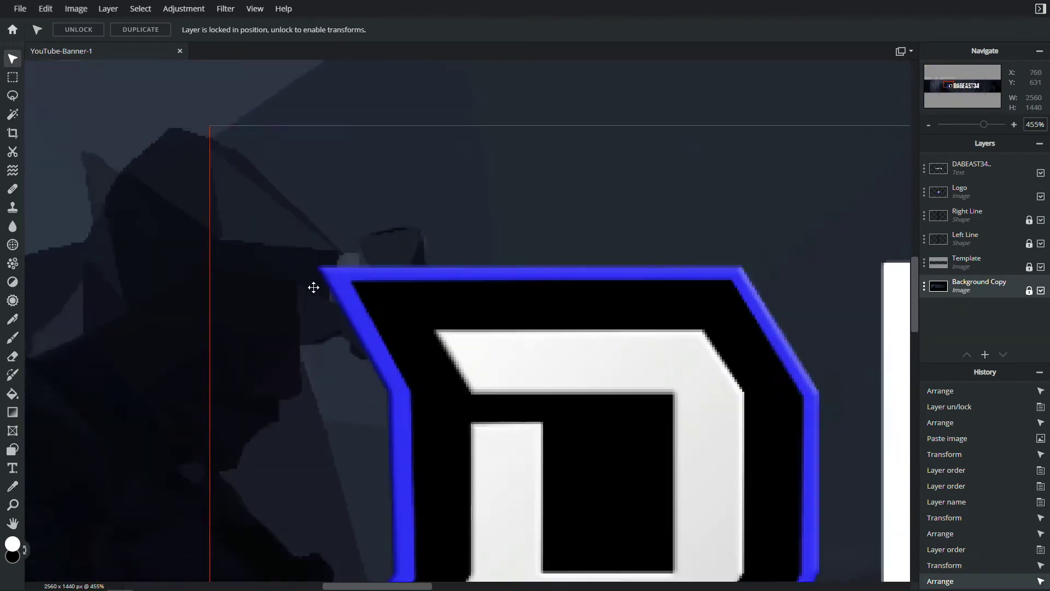
scroll(410, 500, "down", 4)
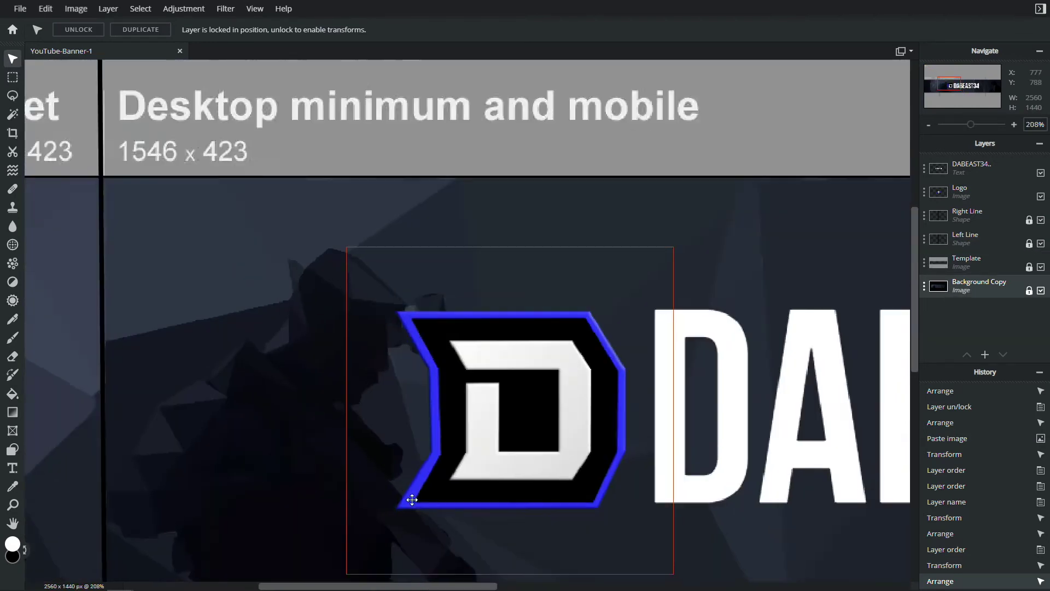
scroll(440, 525, "up", 4)
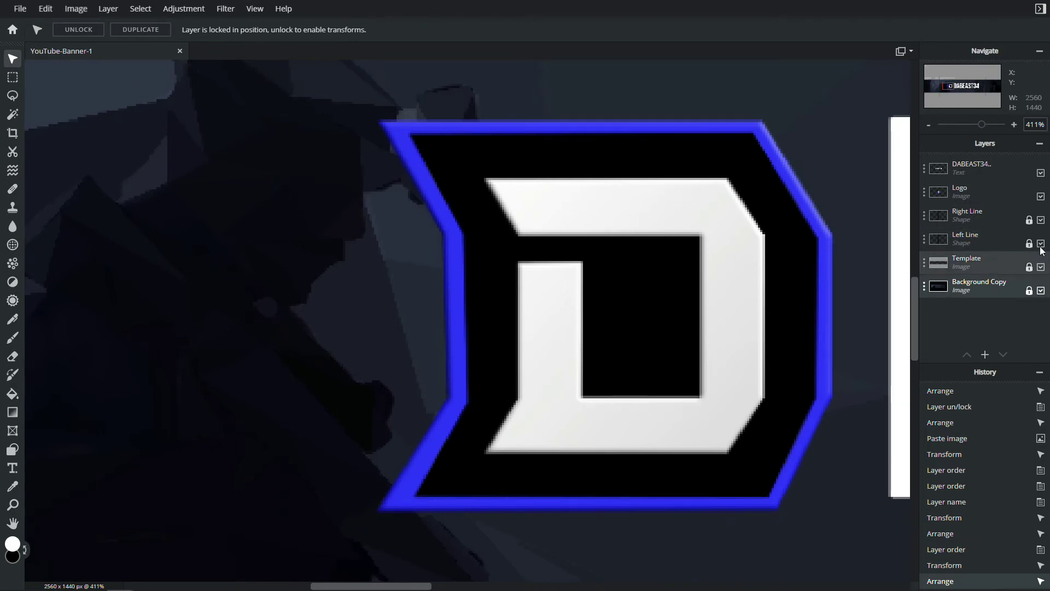
left_click(1040, 173)
- Hide the Logo layer and switch to the Lasso tool's Polygon type
left_click(1041, 197)
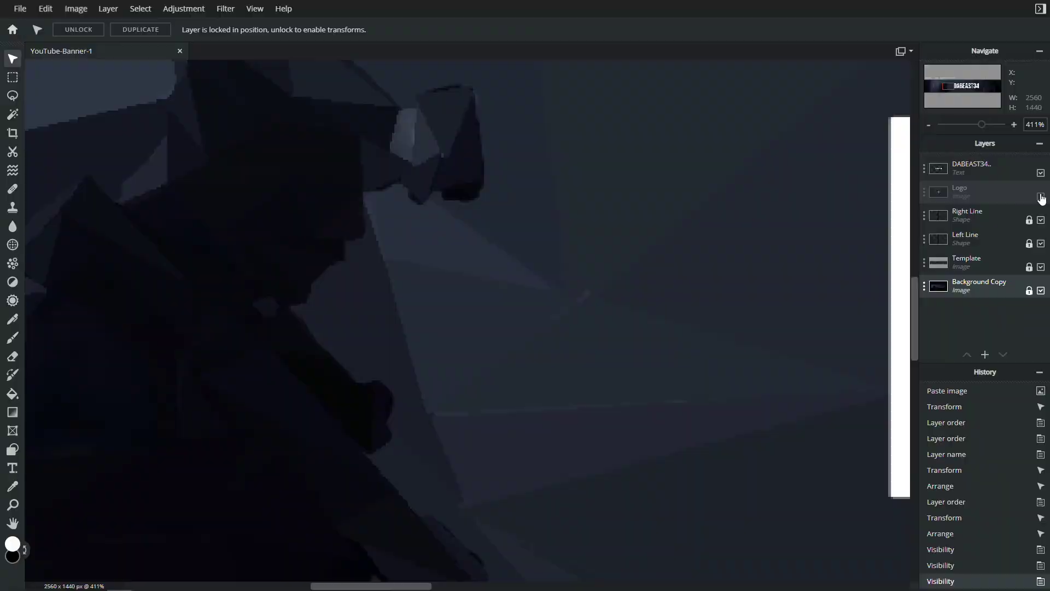
left_click(13, 115)
left_click(40, 224)
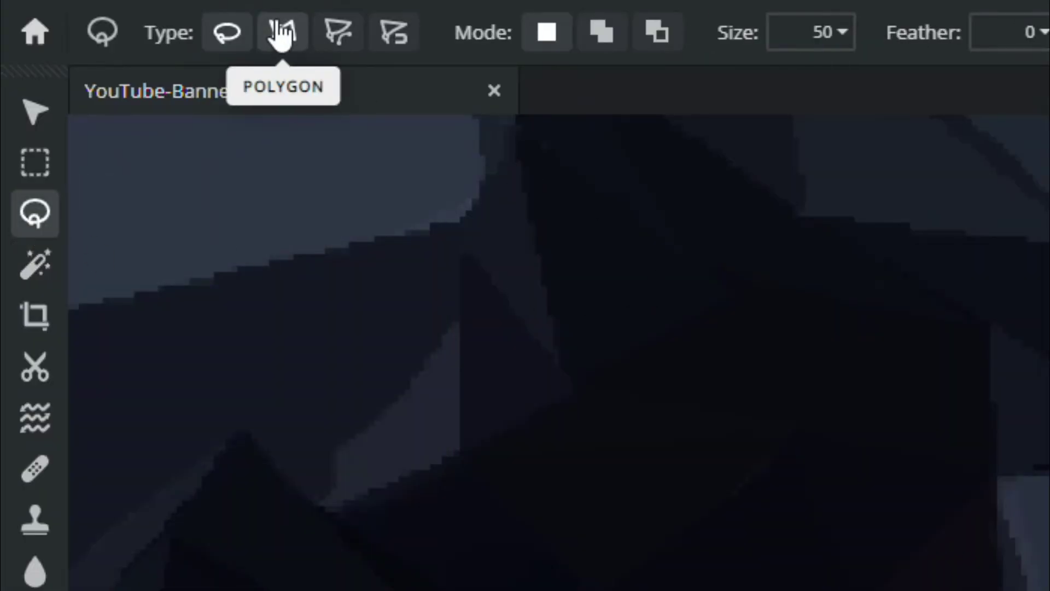
left_click(280, 32)
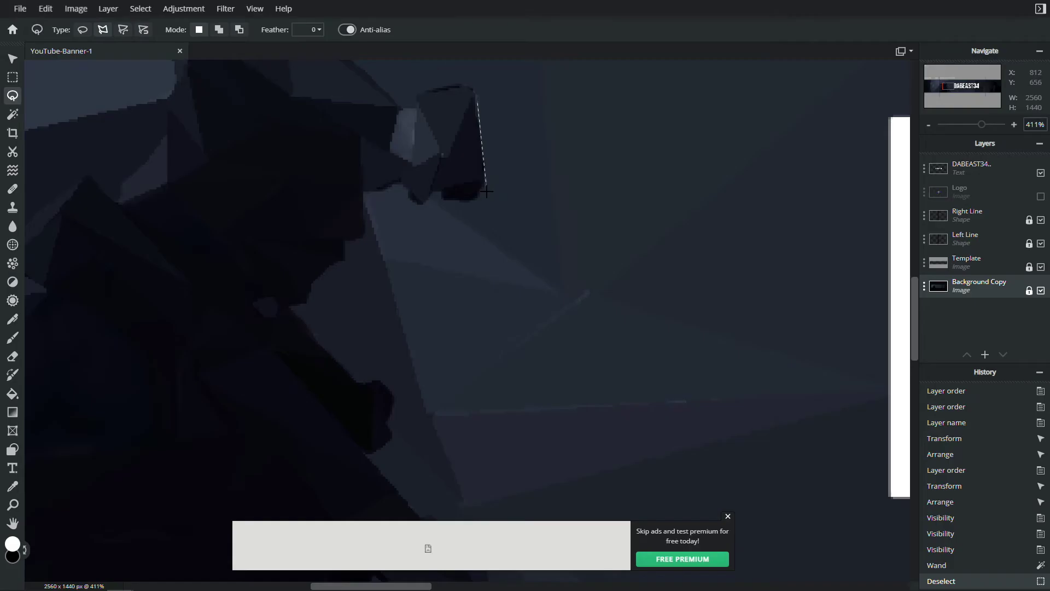
- Trace a polygon selection around the dark hooded figure in the background
left_click(476, 94)
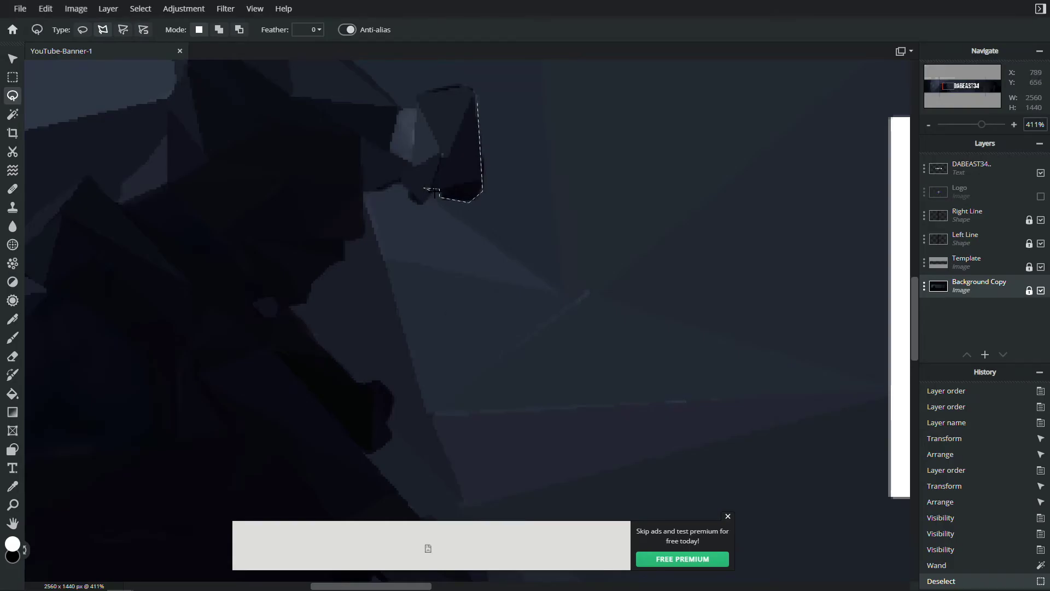
key("ctrl+z")
key("ctrl+shift+z")
double_click(455, 178)
left_click(434, 160)
left_click(567, 166)
left_click(356, 284)
left_click(395, 128)
left_click(603, 215)
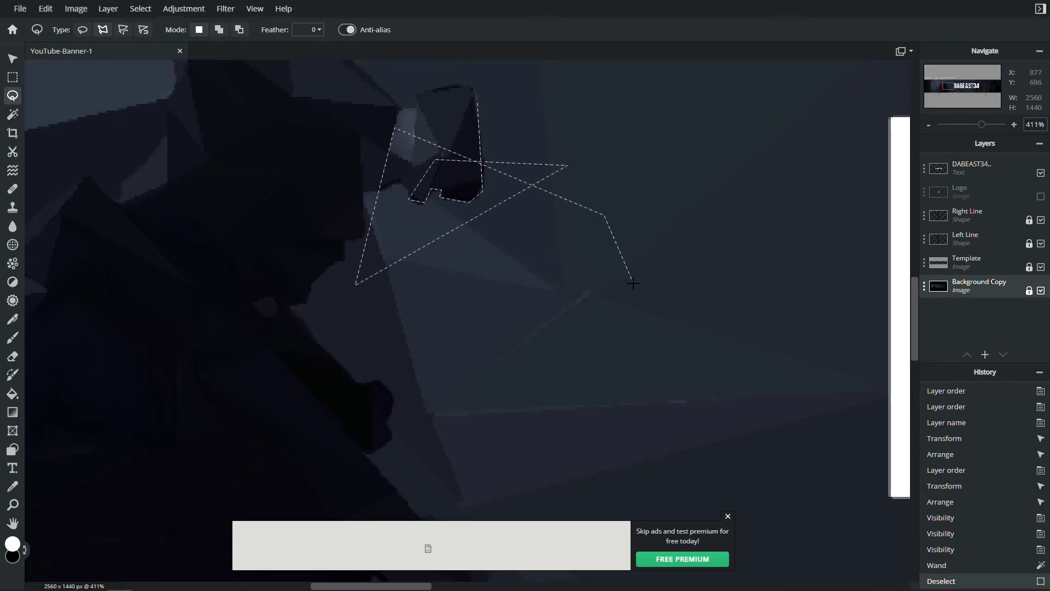
key("BackSpace")
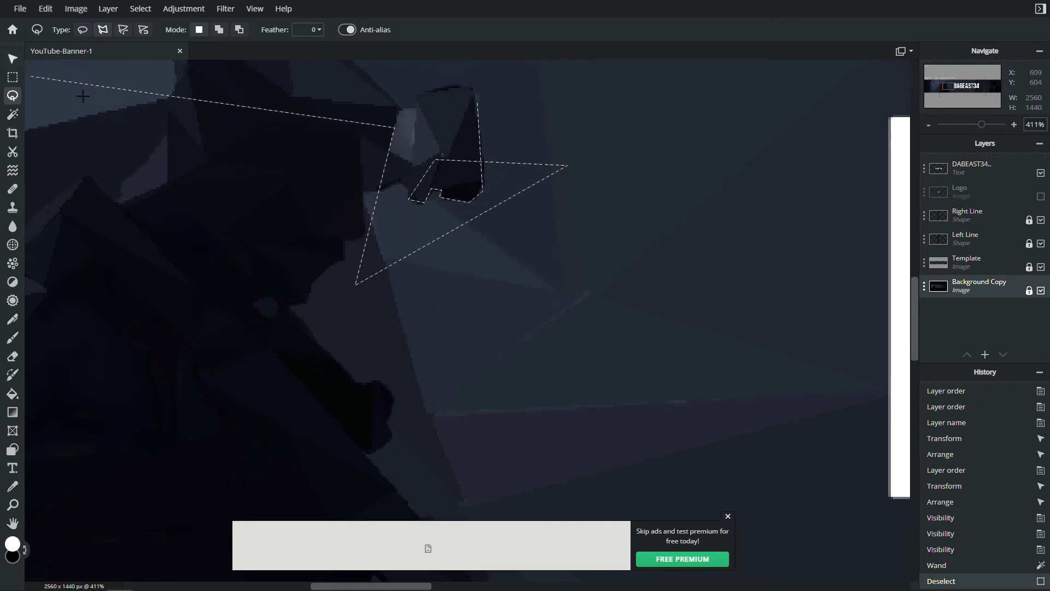
key("v")
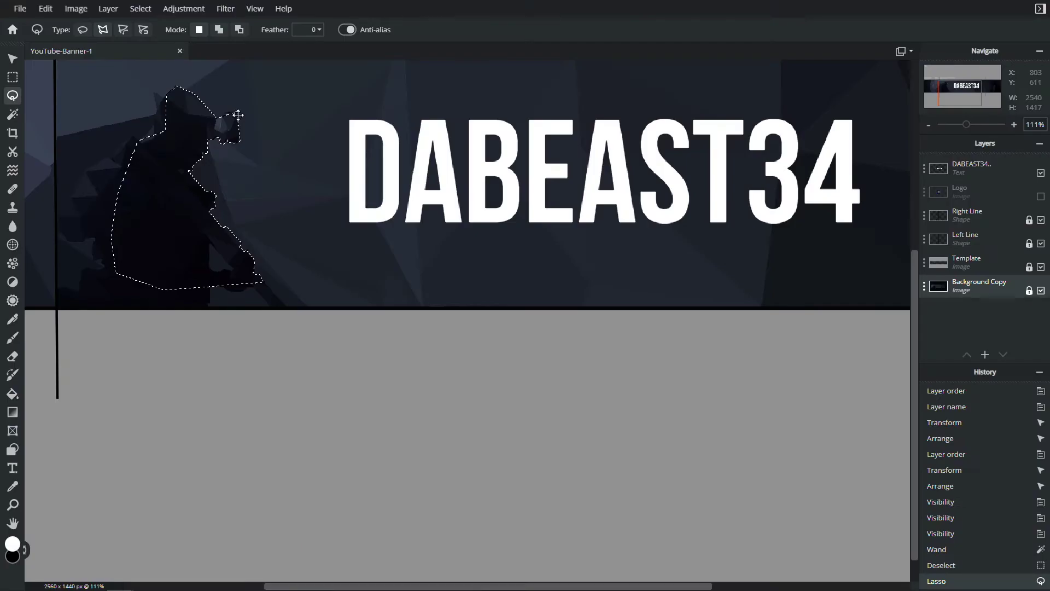
- Zoom in and out to inspect the figure's outline
scroll(178, 90, "down", 4)
scroll(203, 448, "up", 3)
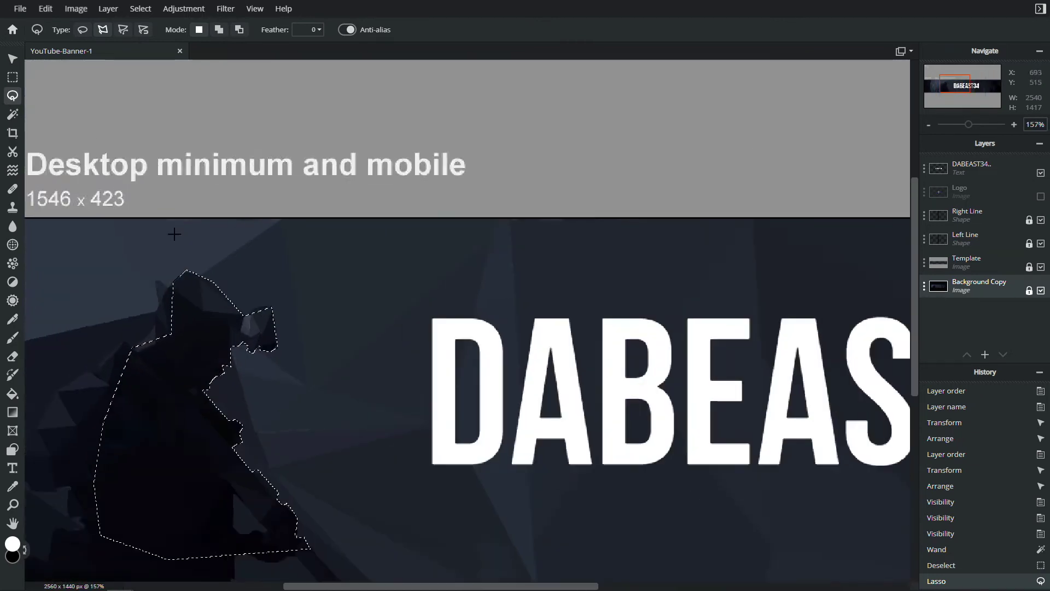
scroll(199, 472, "up", 4)
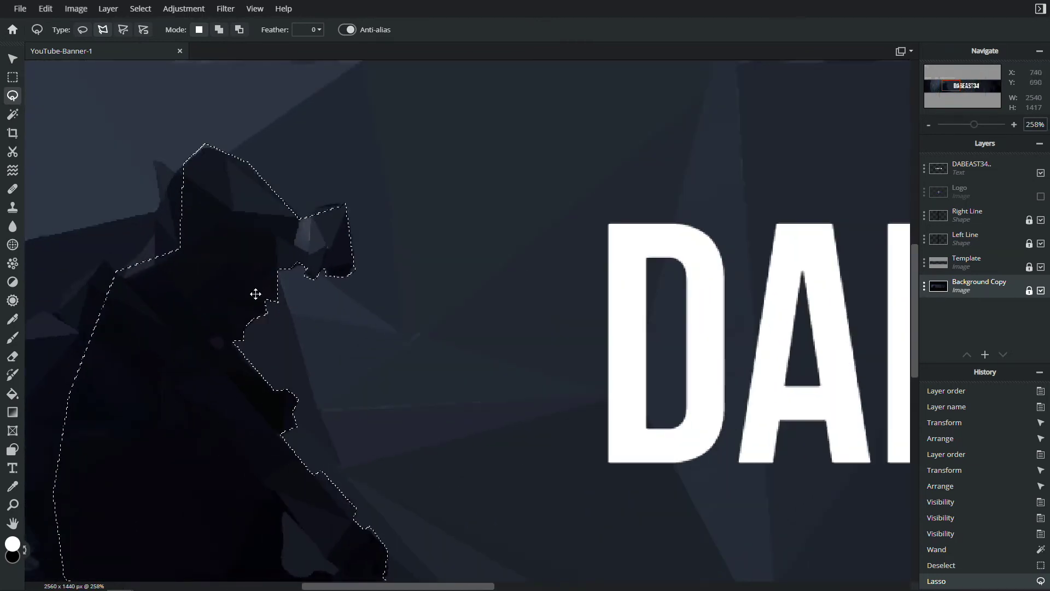
scroll(328, 226, "down", 2)
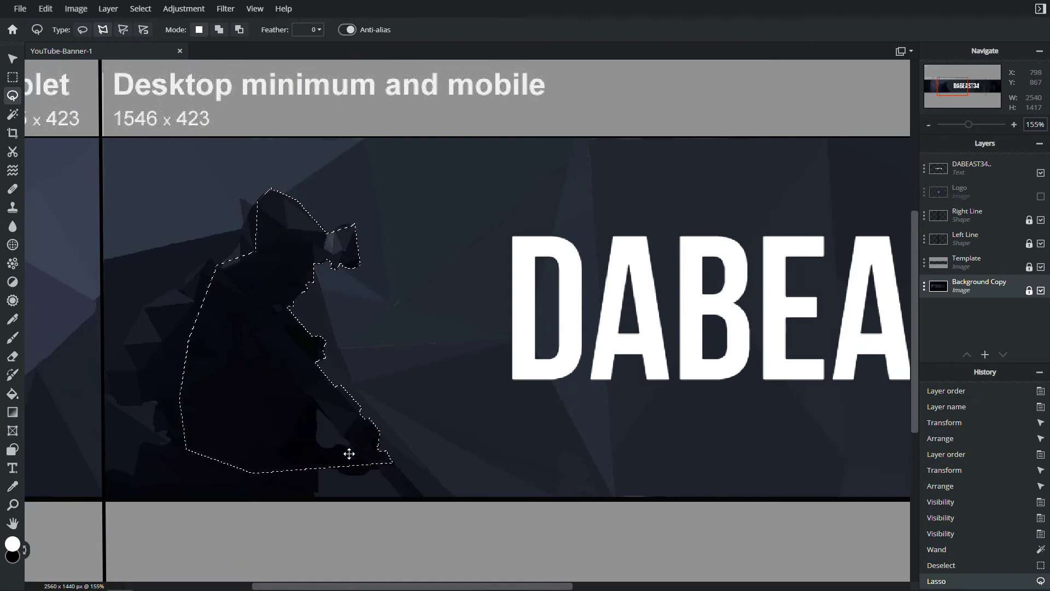
scroll(347, 260, "up", 2)
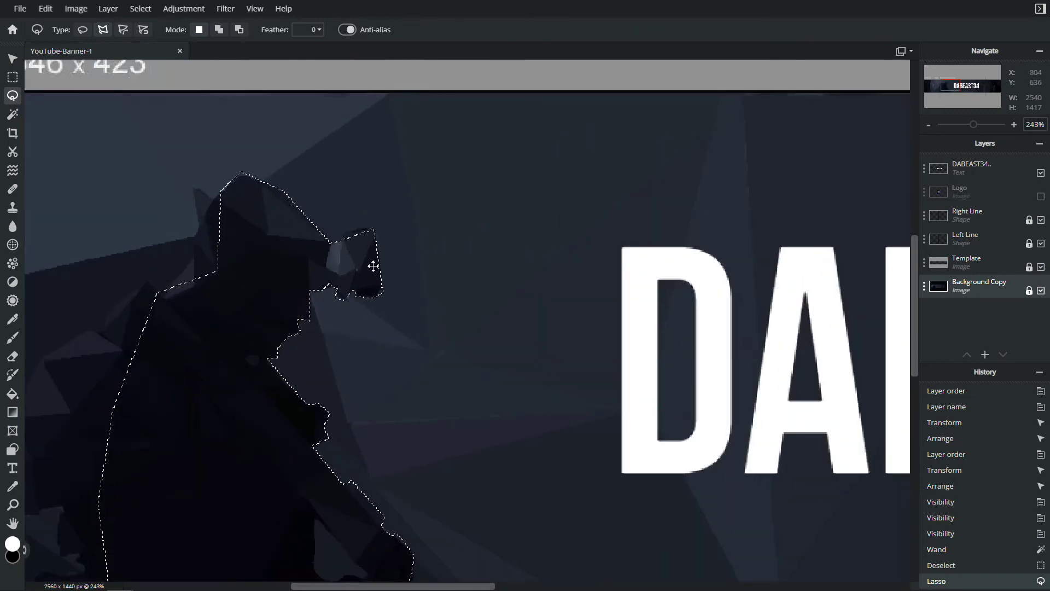
scroll(372, 264, "down", 4)
scroll(390, 492, "up", 4)
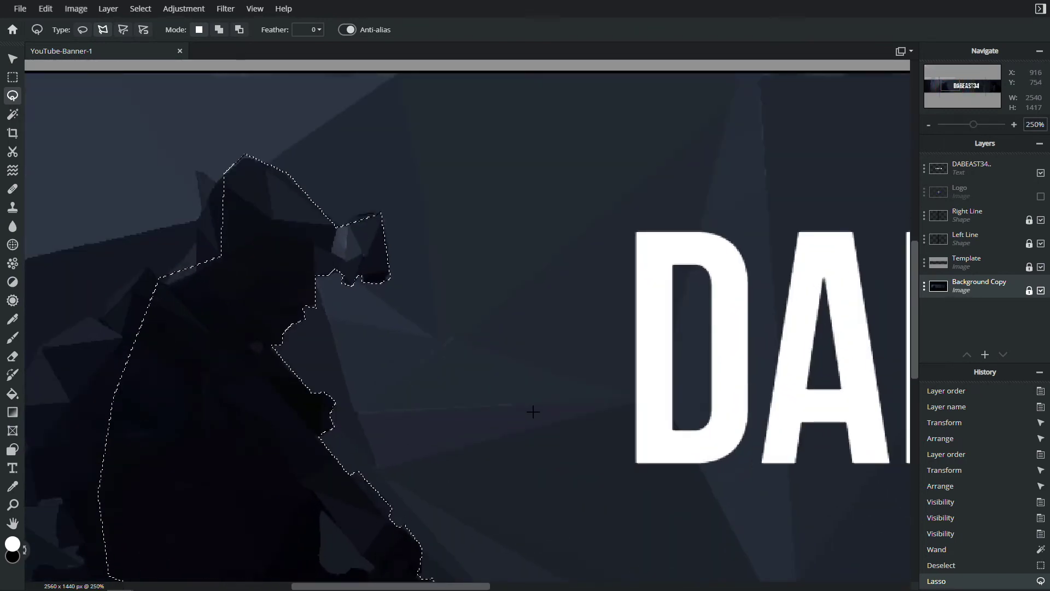
scroll(473, 317, "up", 1)
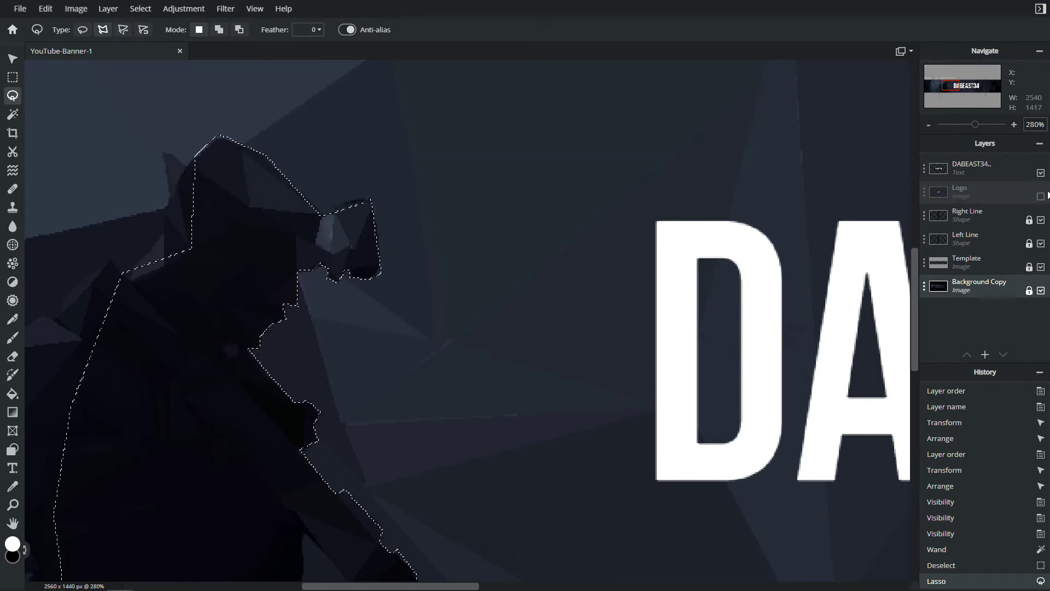
- Show the Logo layer, erase the part overlapping the selected figure, then deselect
left_click(1040, 196)
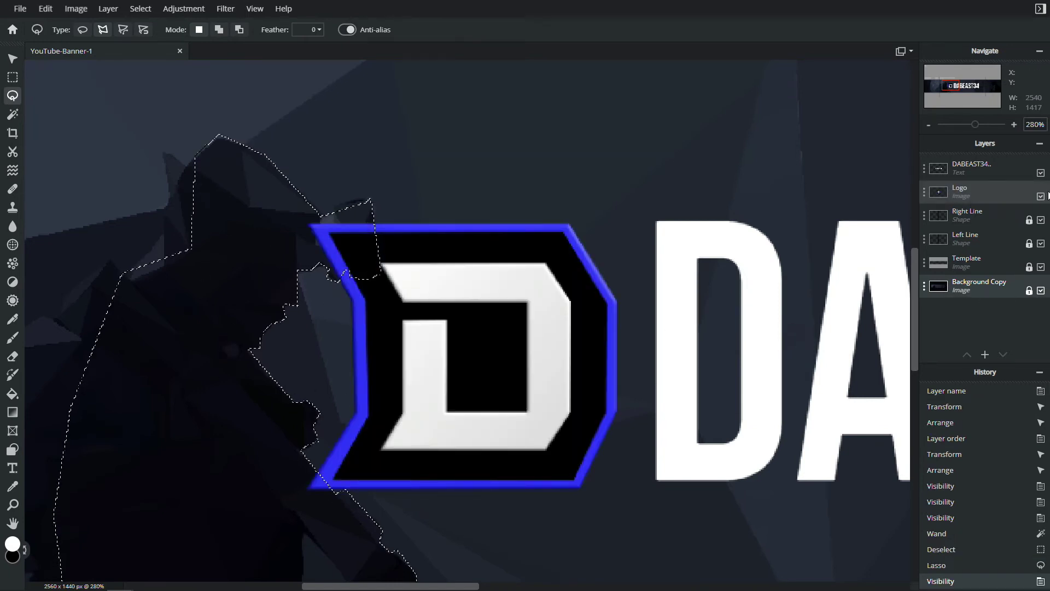
left_click(967, 186)
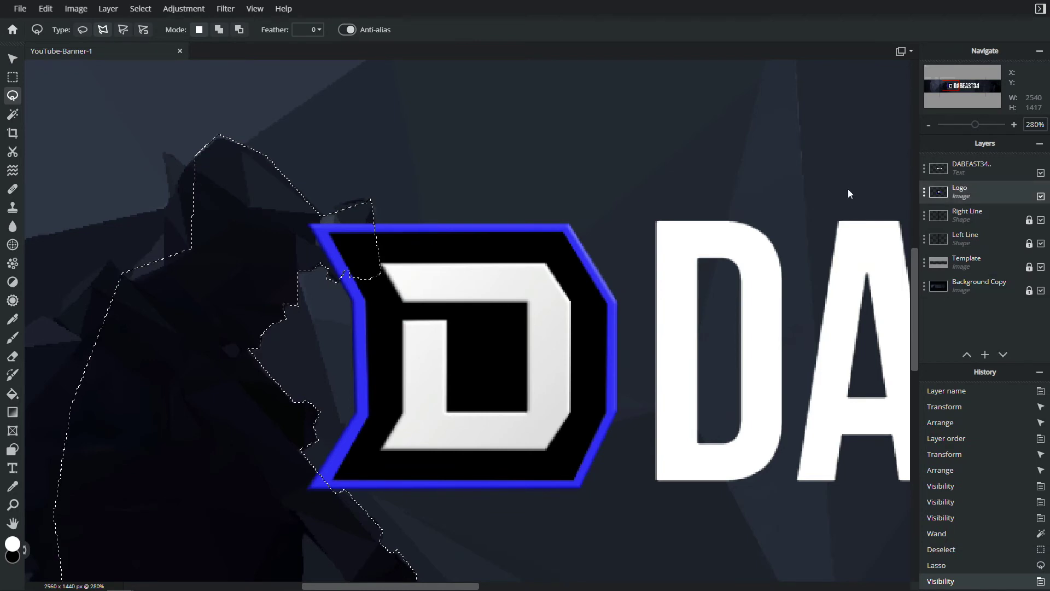
key("e")
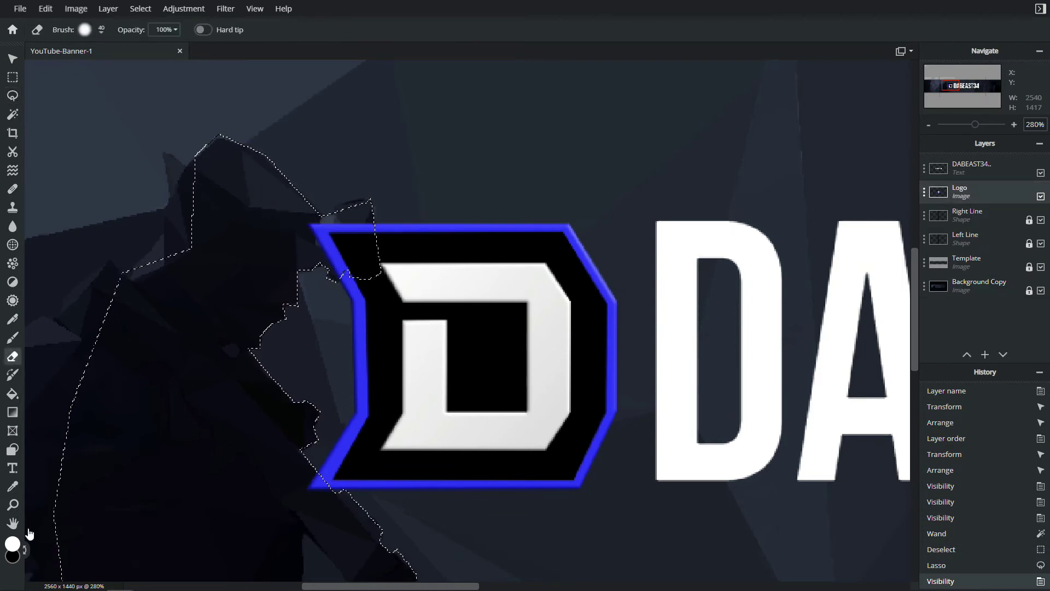
mouse_move(326, 229)
left_mouse_down()
mouse_move(335, 272)
mouse_move(356, 276)
mouse_move(350, 253)
mouse_move(344, 277)
left_mouse_up()
scroll(628, 165, "down", 2)
key("ctrl+d")
key("v")
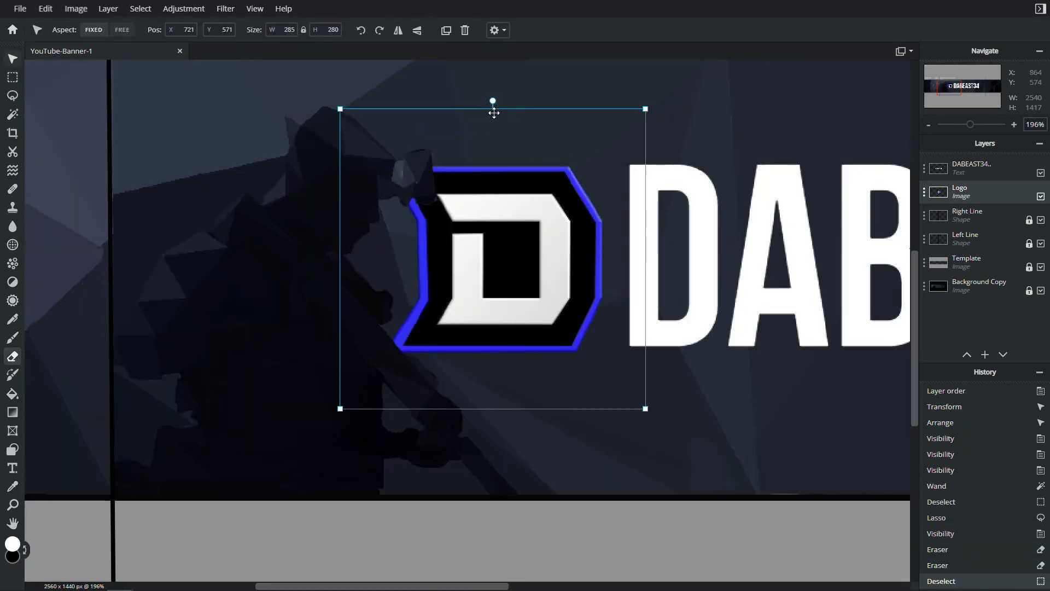
left_click(704, 124)
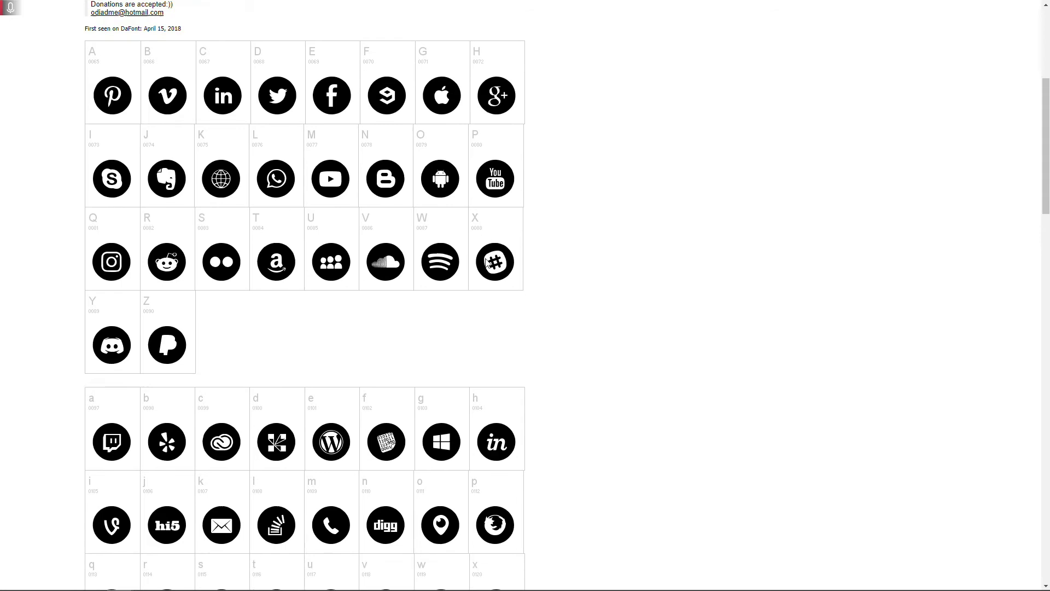
- Scroll through the Social Media Circled glyph preview and return to the page top
scroll(487, 261, "down", 3)
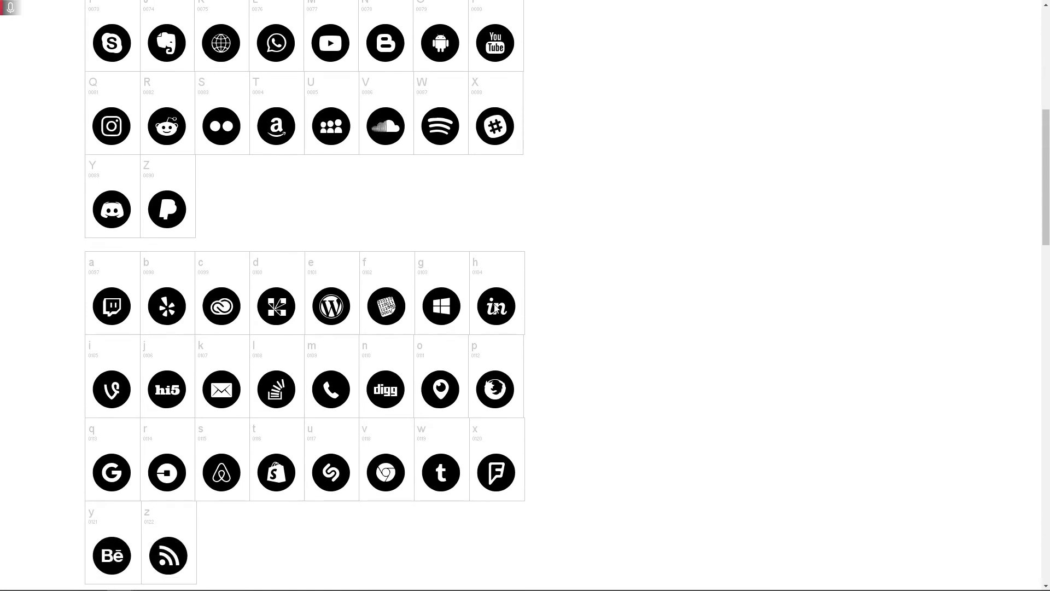
scroll(262, 392, "down", 12)
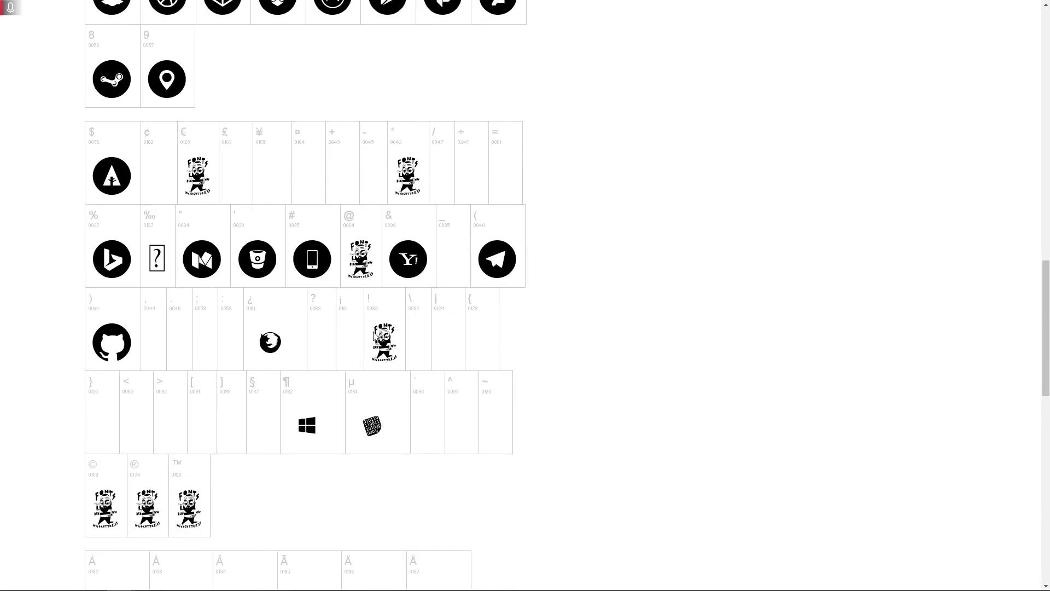
key("Home")
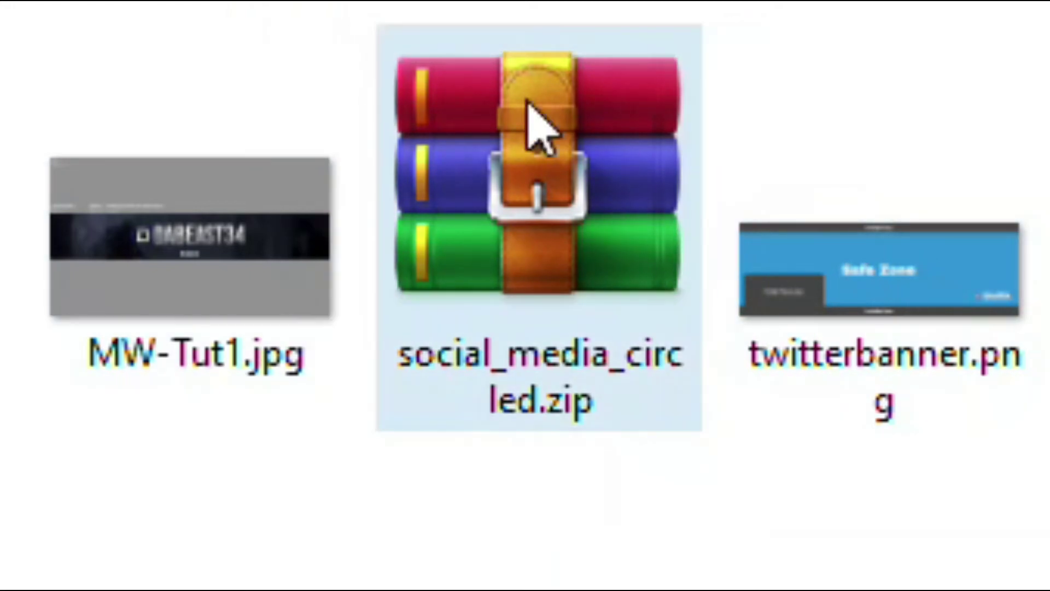
- Open social_media_circled.zip in WinRAR and drag Social Media Circled.otf out into the folder
left_click(607, 181)
double_click(603, 170)
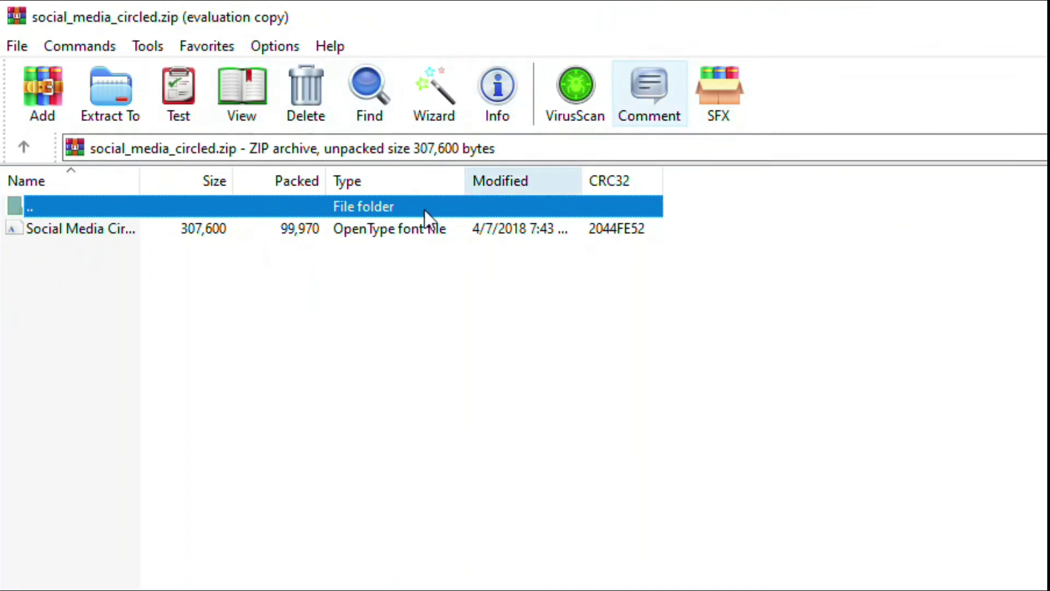
left_click(50, 227)
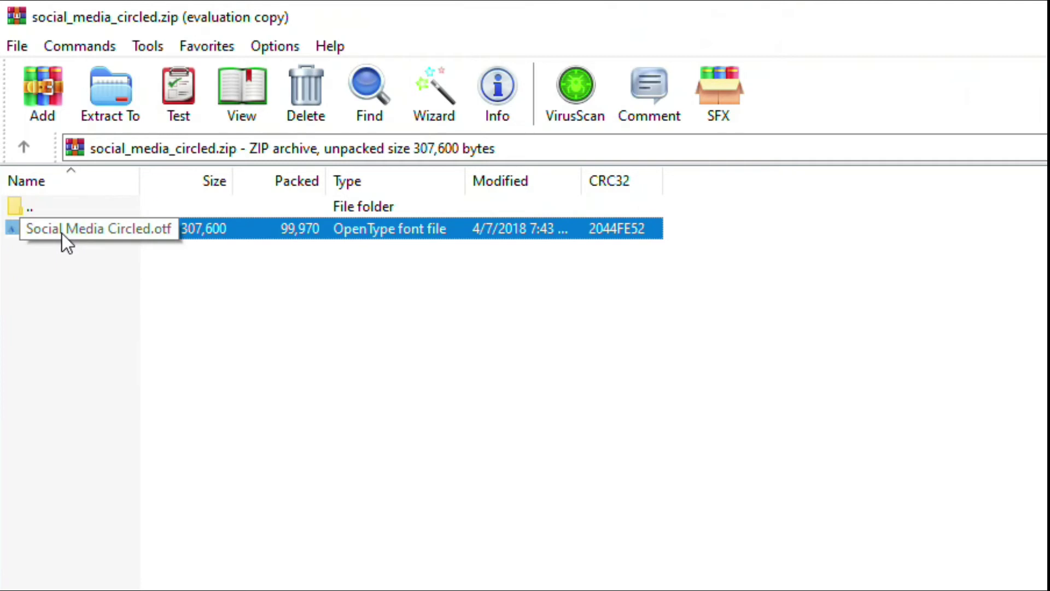
left_click_drag(70, 227, 732, 272)
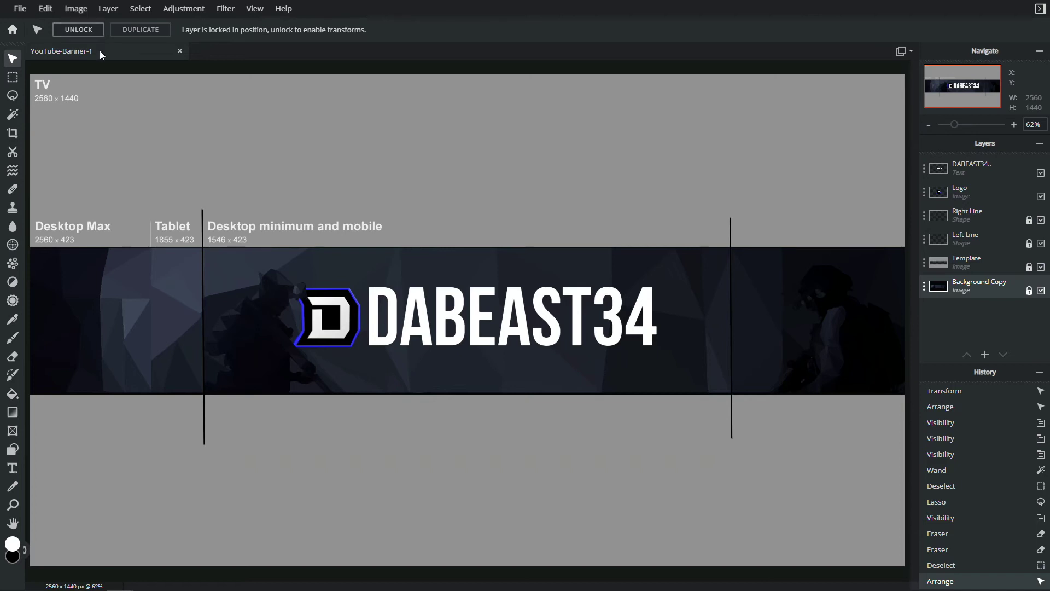
- Add a temporary test text layer containing 'a' to the banner
key("t")
left_click(225, 154)
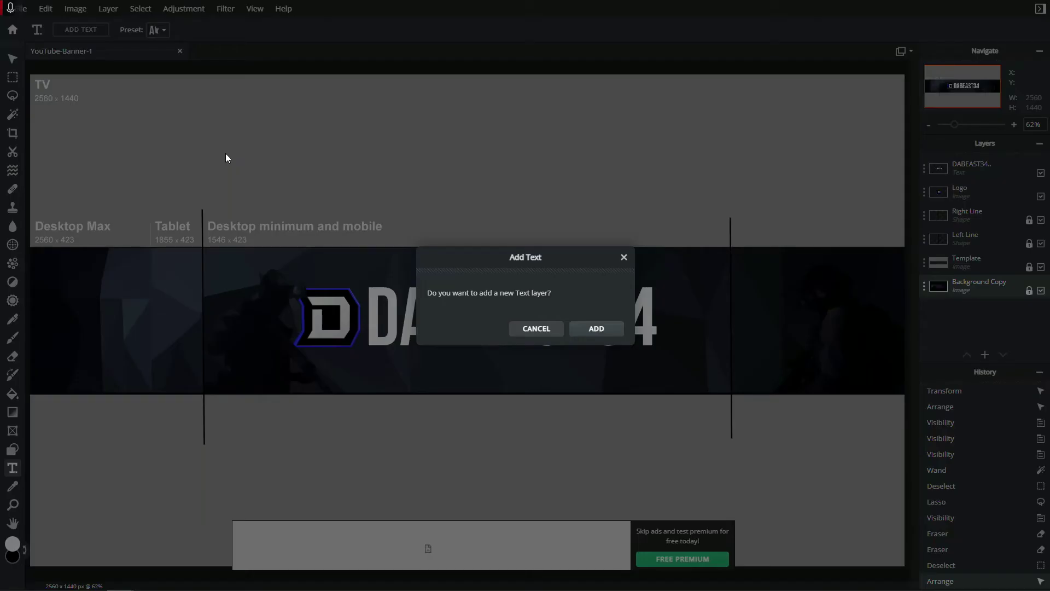
left_click(603, 330)
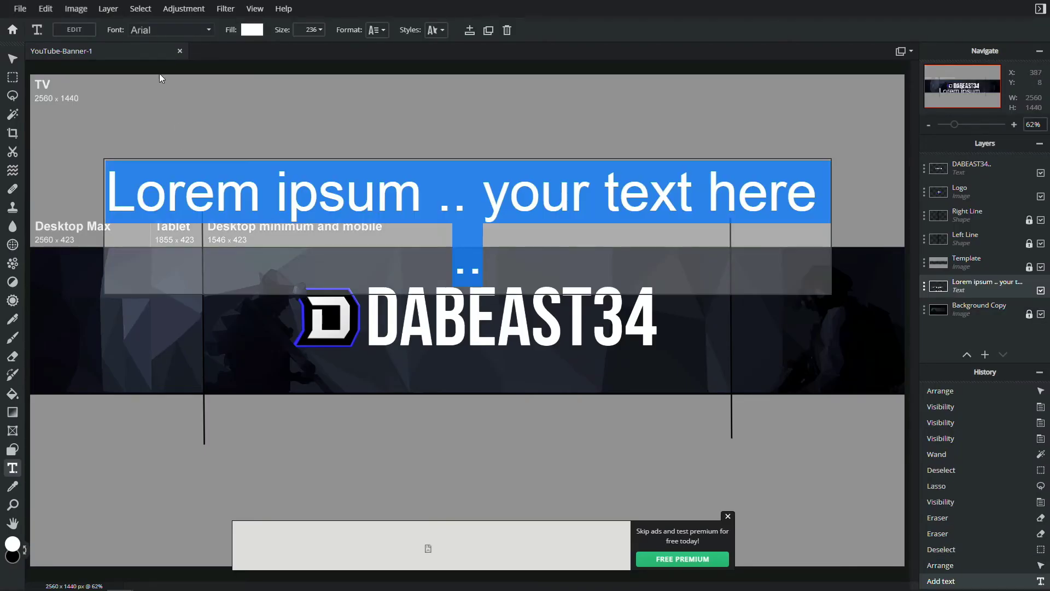
type("a")
- Load Social Media Circled.otf as a local font and apply Social media circled
left_click(202, 31)
type("be")
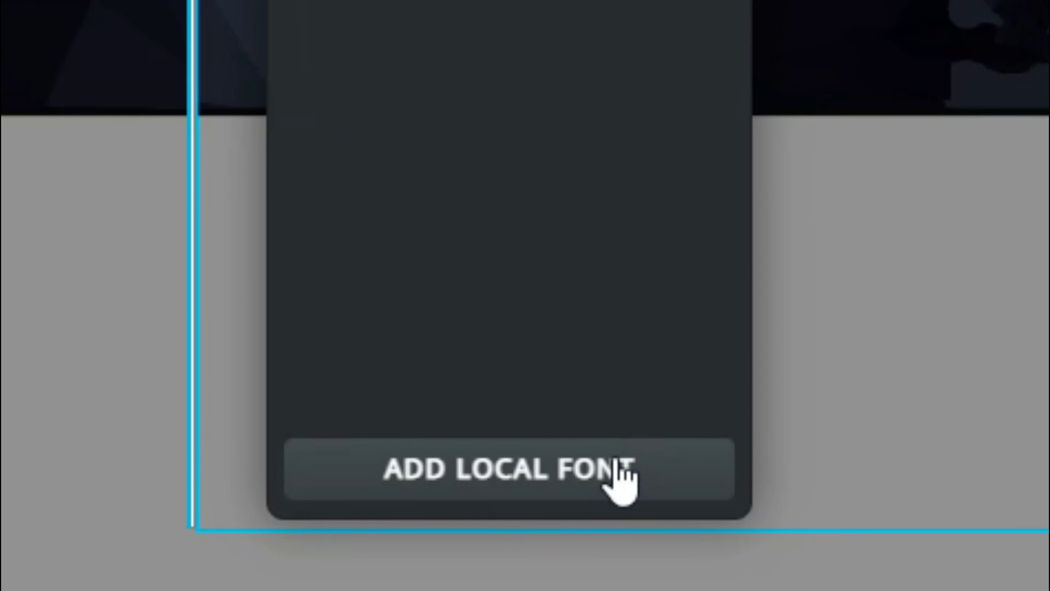
left_click(620, 476)
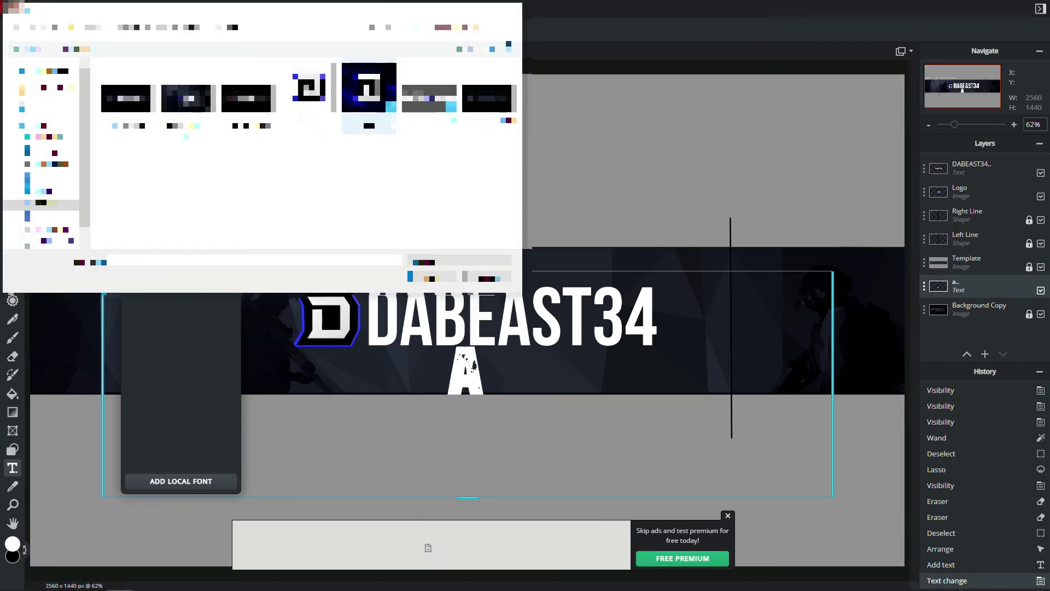
left_click(41, 203)
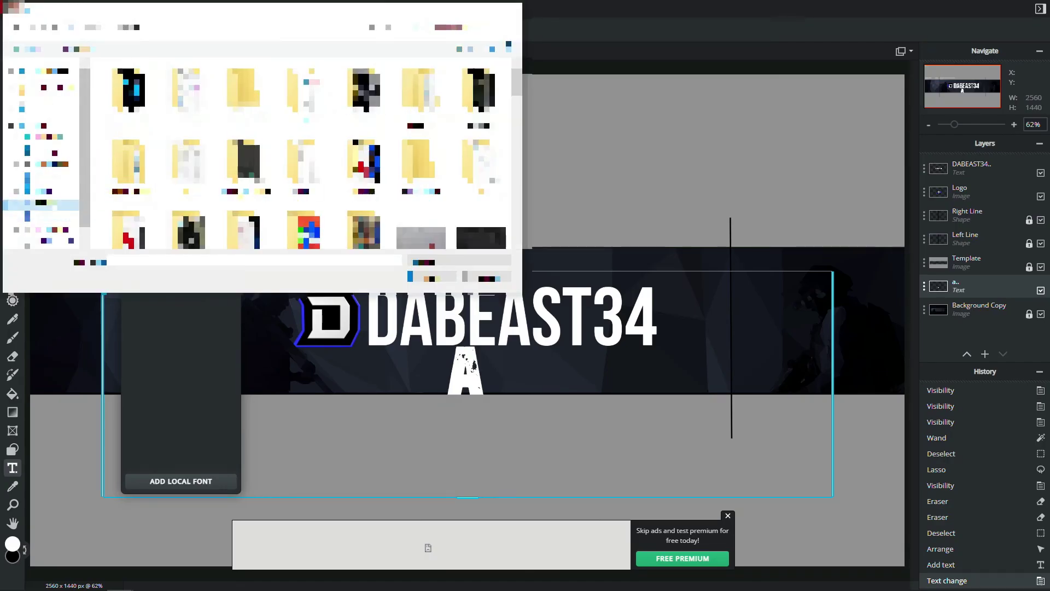
key("Escape")
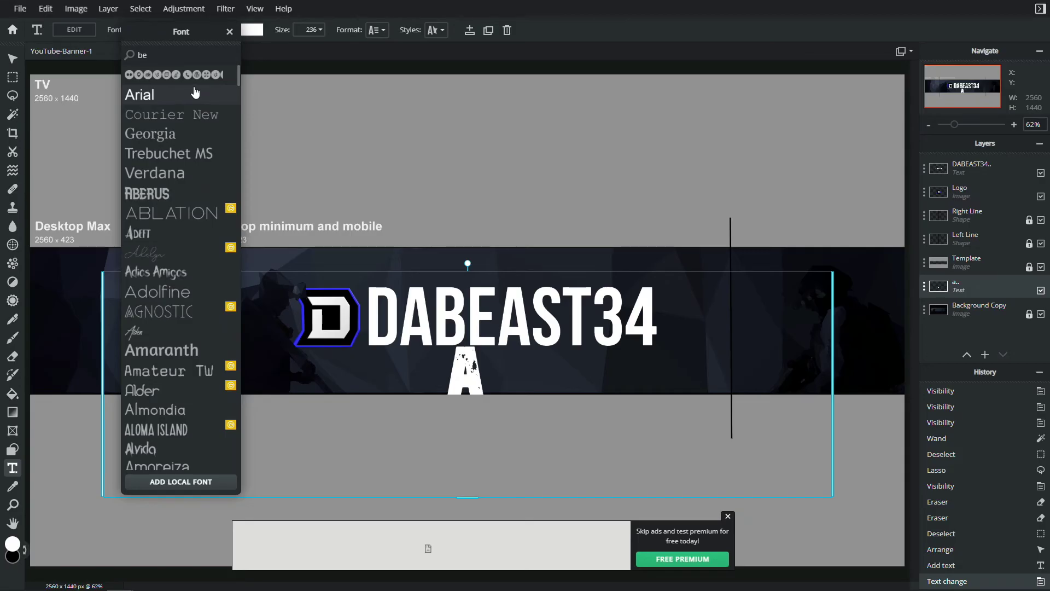
left_click(488, 215)
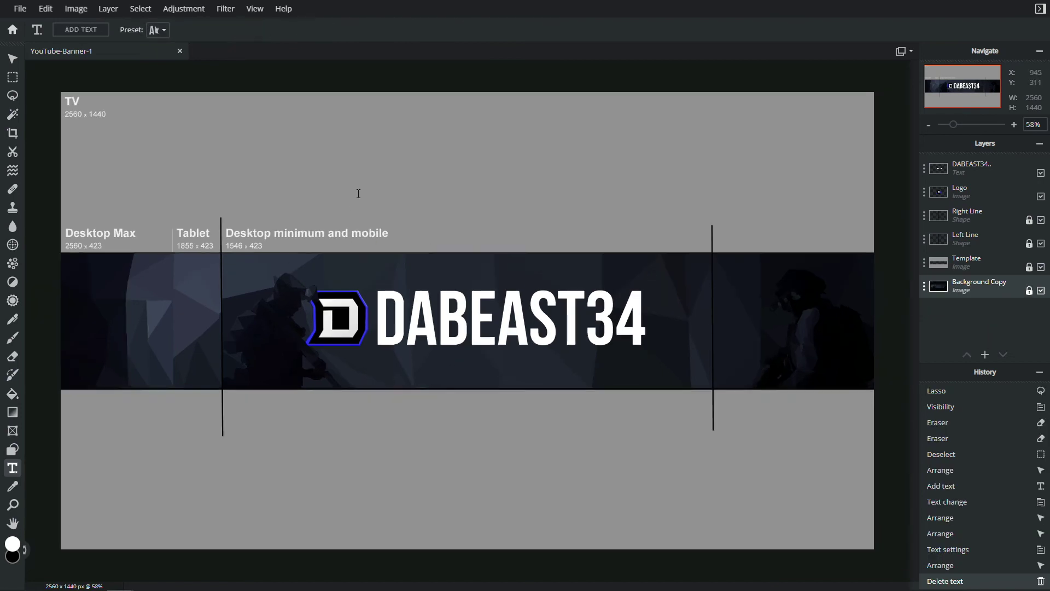
- Add a new text layer, clear its placeholder and set the font to Social media circled
left_click(274, 136)
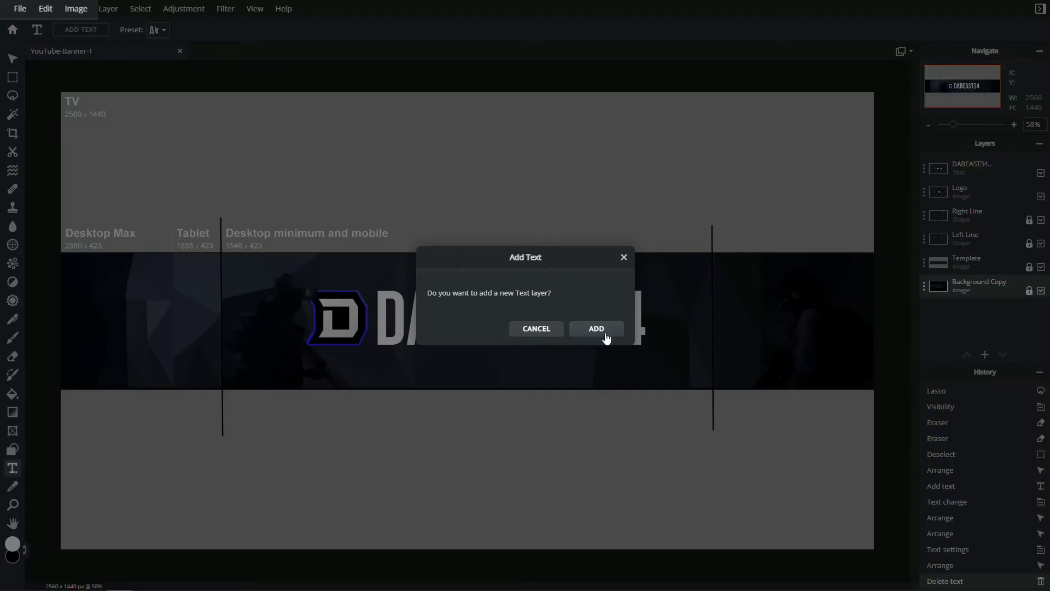
left_click(605, 334)
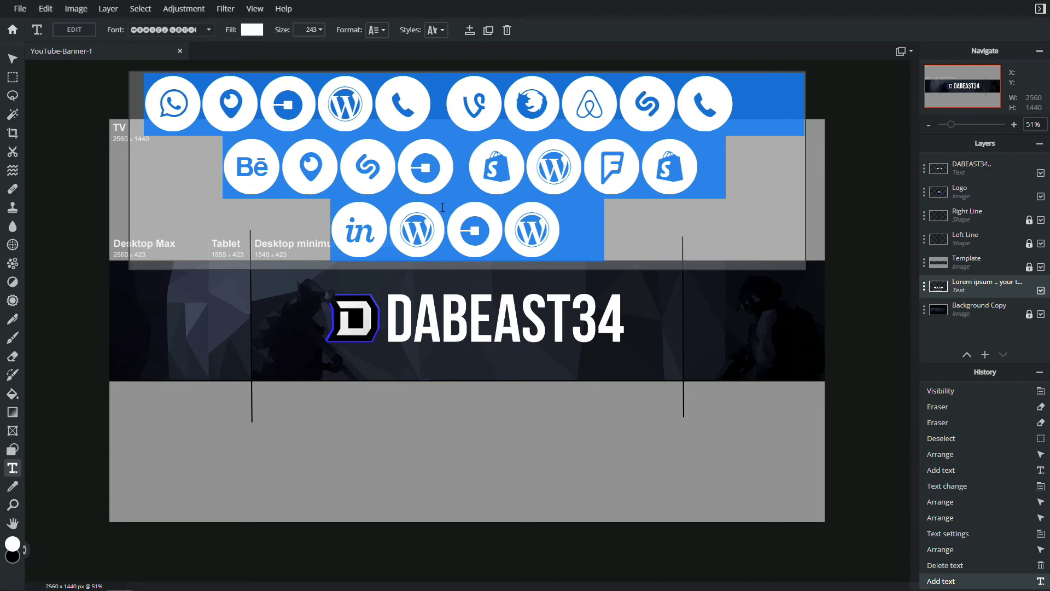
key("BackSpace")
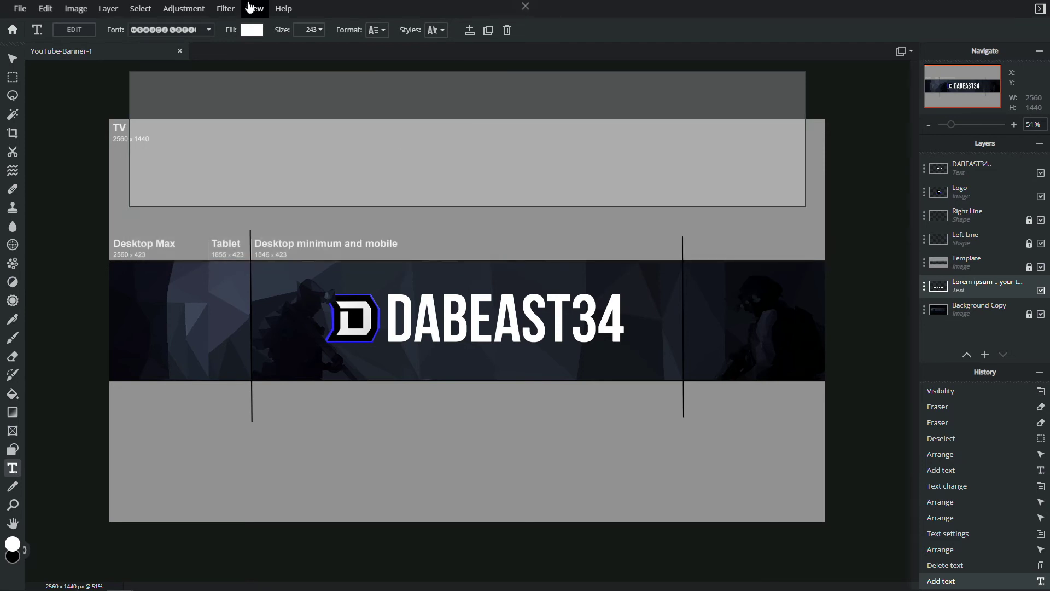
left_click(209, 30)
key("BackSpace")
key("BackSpace")
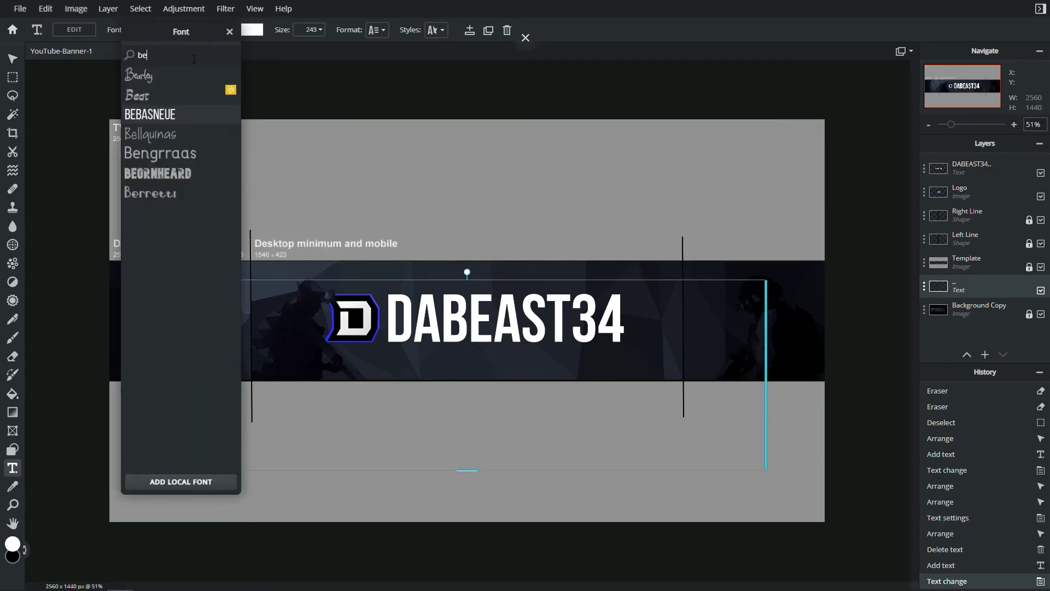
left_click(192, 77)
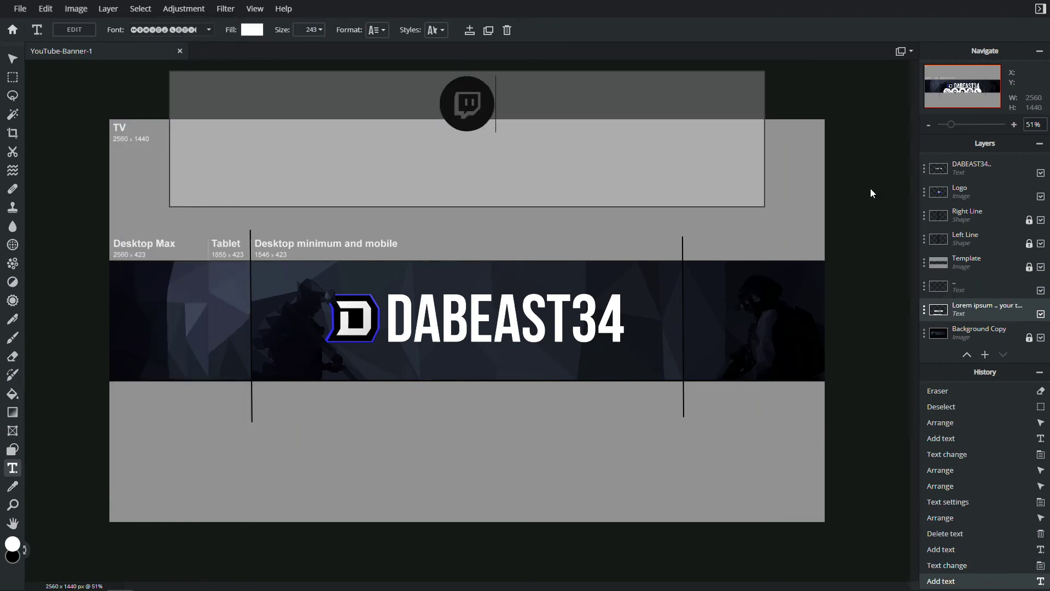
- Test the icon font with 'abcd' and 'e', then delete all the glyphs
type("abcd")
key("BackSpace")
type("e")
key("BackSpace")
key("BackSpace")
key("BackSpace")
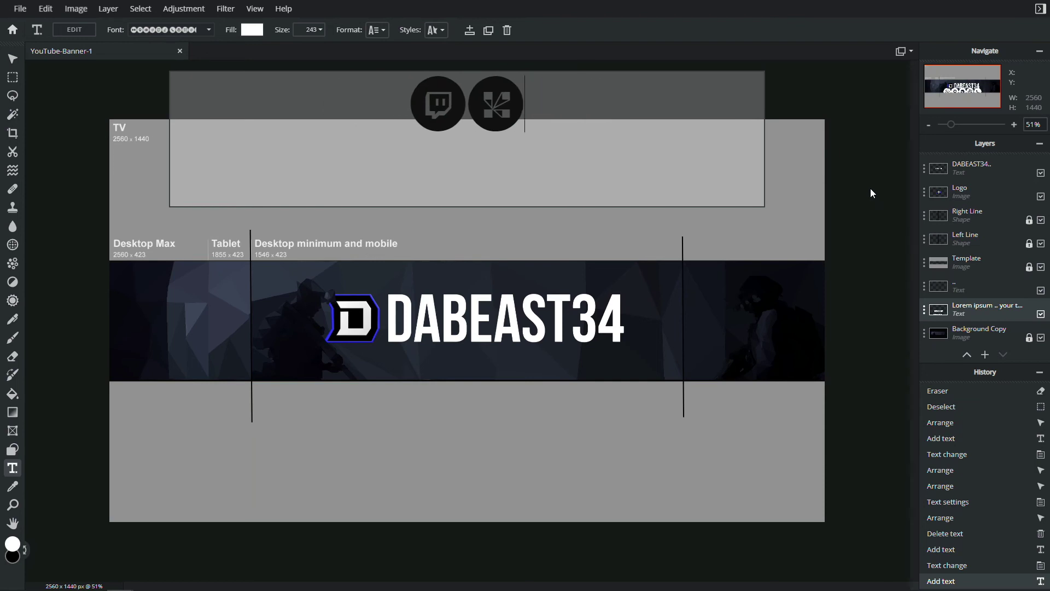
key("BackSpace")
key("BackSpace")
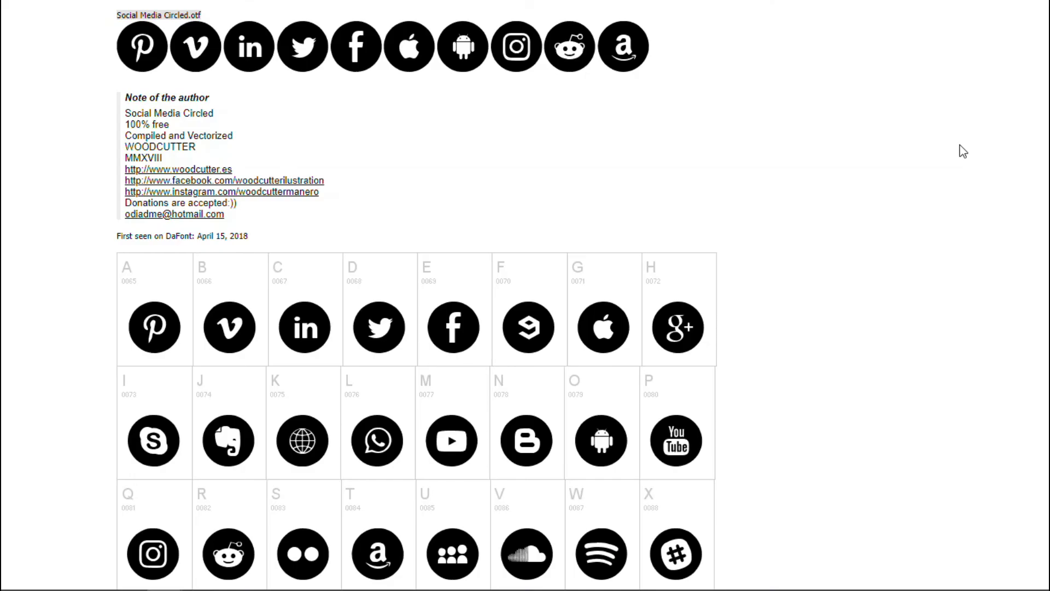
- Scroll the DaFont Social Media Circled character map to the letter rows for each icon
scroll(959, 150, "down", 5)
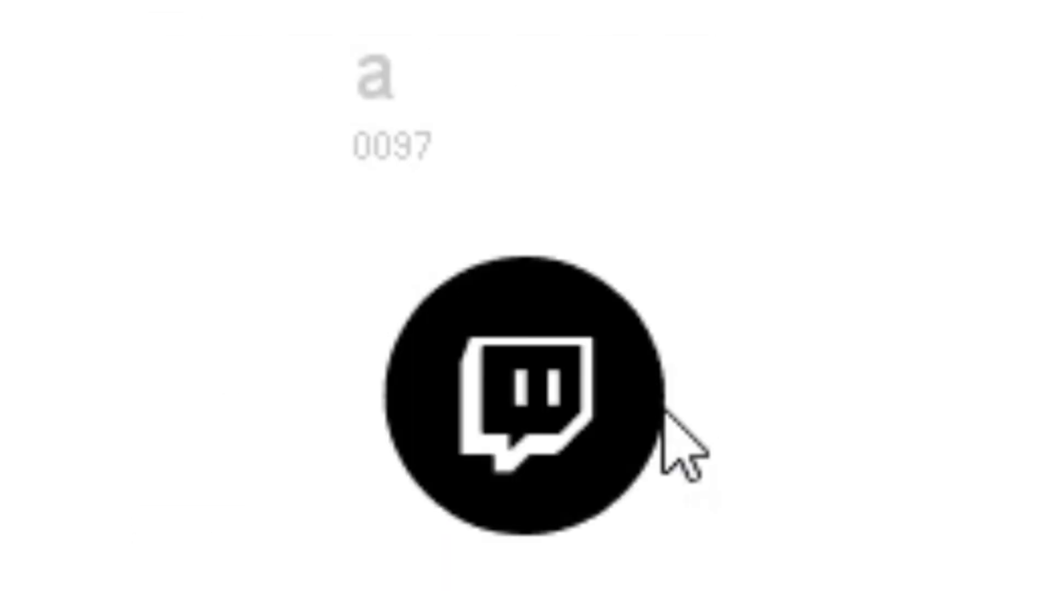
scroll(115, 144, "up", 5)
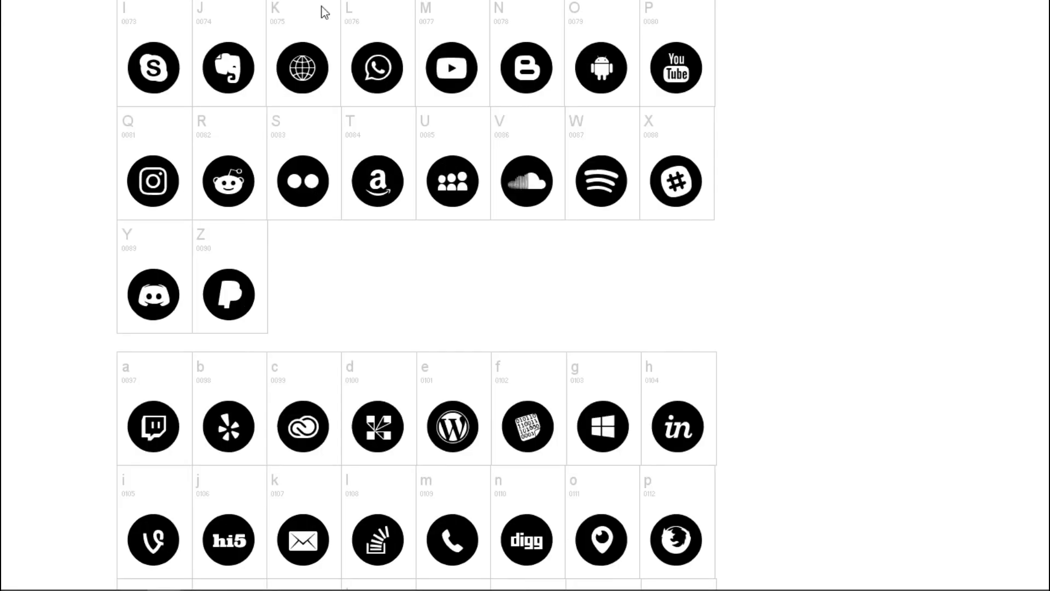
scroll(135, 180, "down", 3)
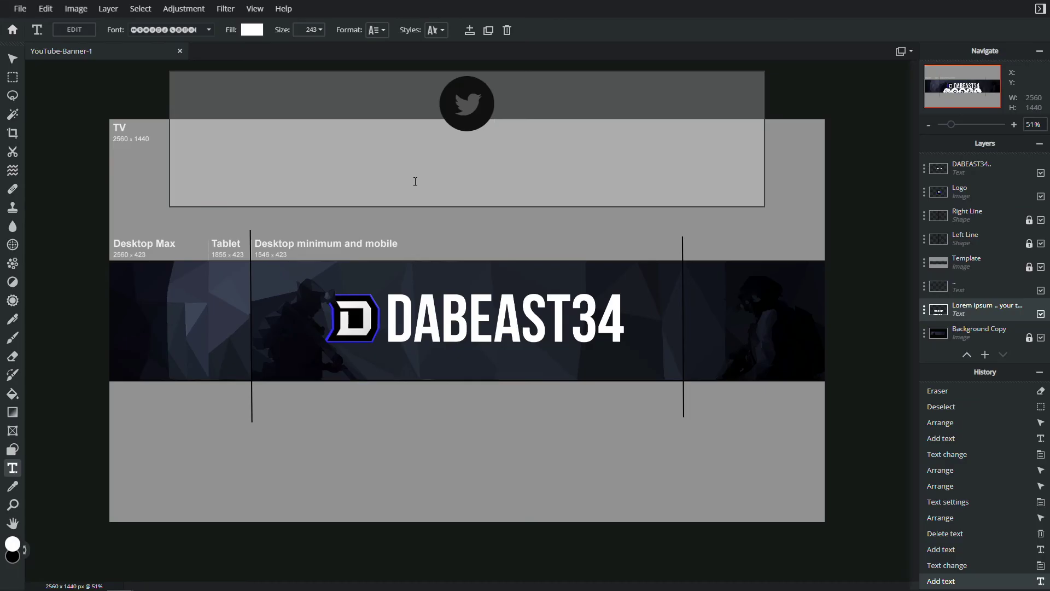
- Type 'Qaav' in the icon font and space out the Twitter, Instagram and Twitch glyphs
type("Qa")
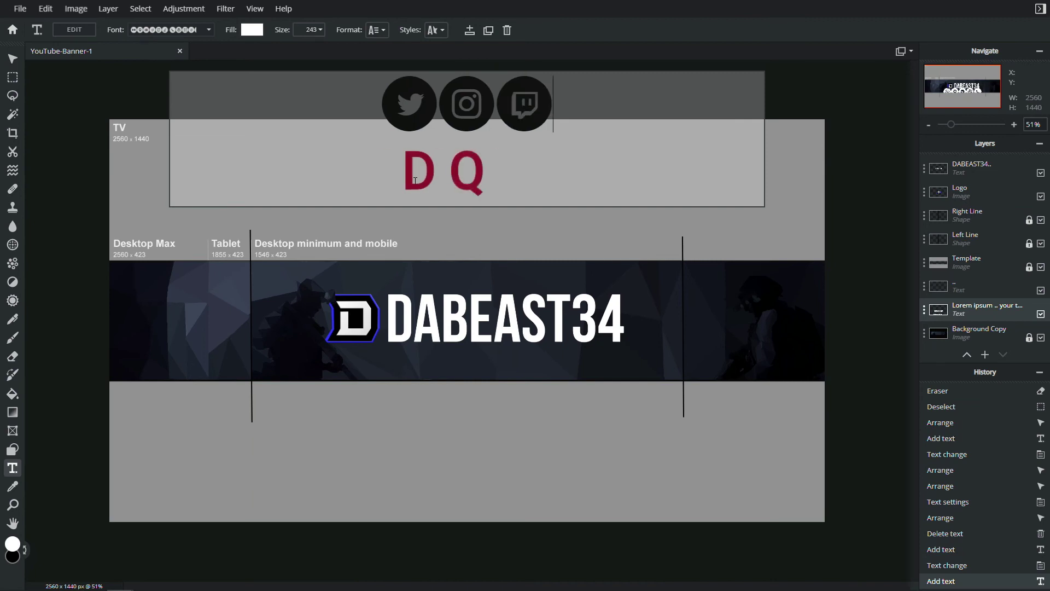
type("av")
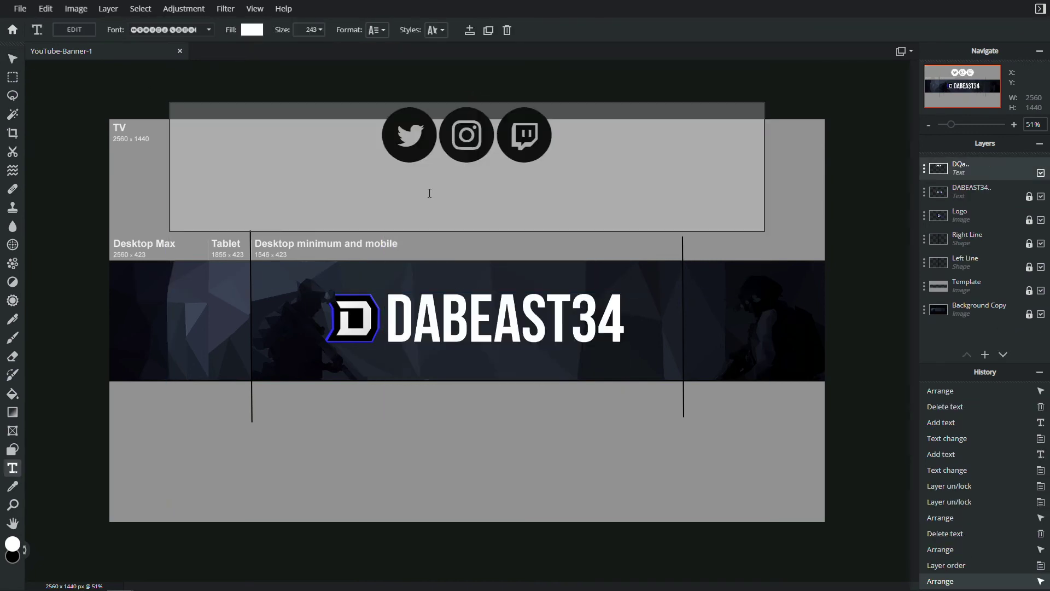
double_click(435, 143)
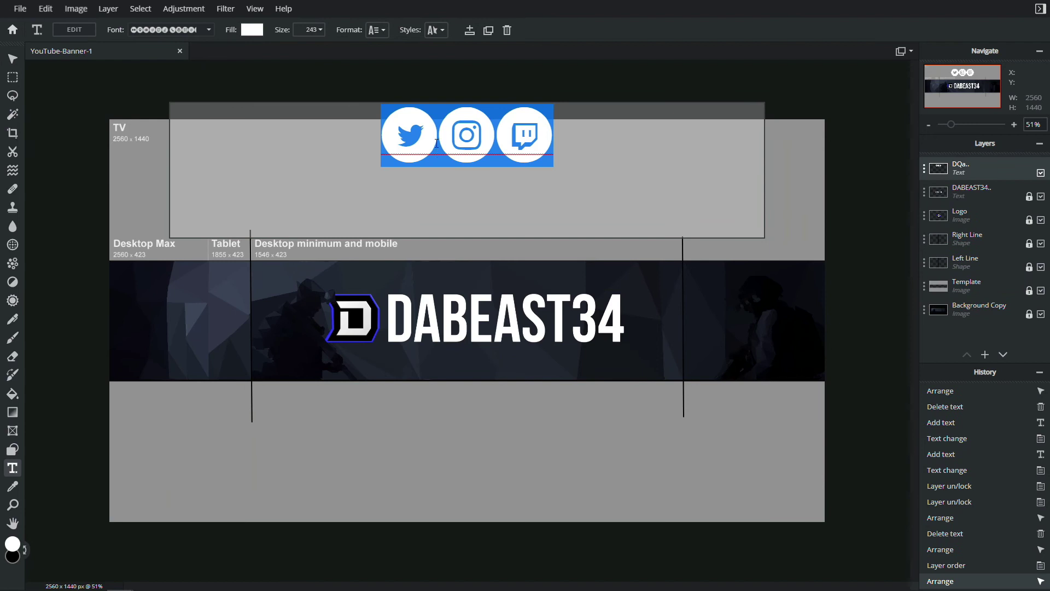
left_click(436, 144)
left_click(516, 143)
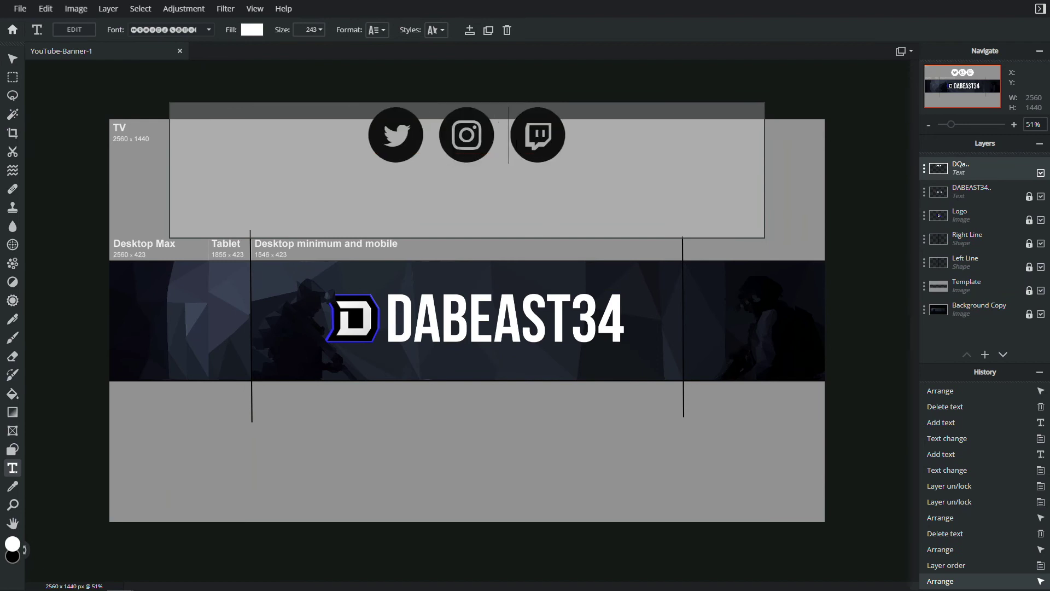
- Drag the icon row down to the banner's lower left and adjust its Size
left_click(13, 59)
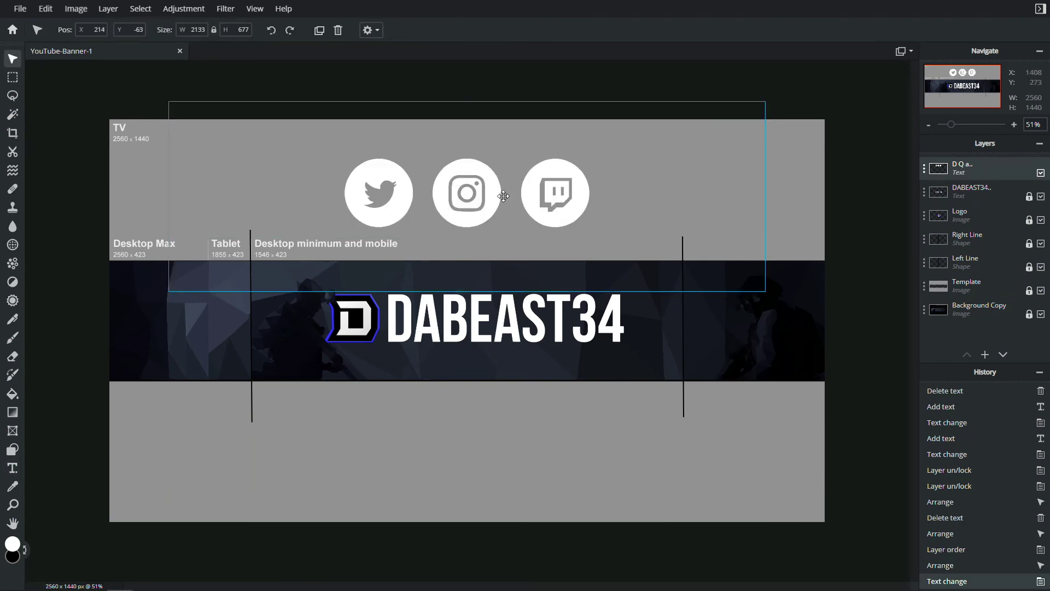
left_click_drag(513, 187, 521, 383)
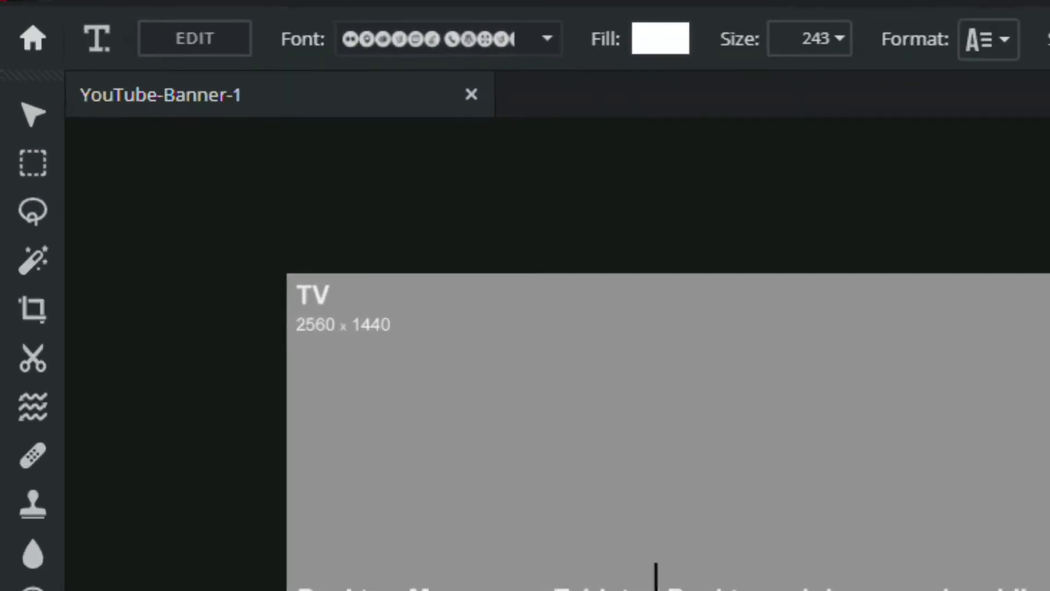
left_click(839, 39)
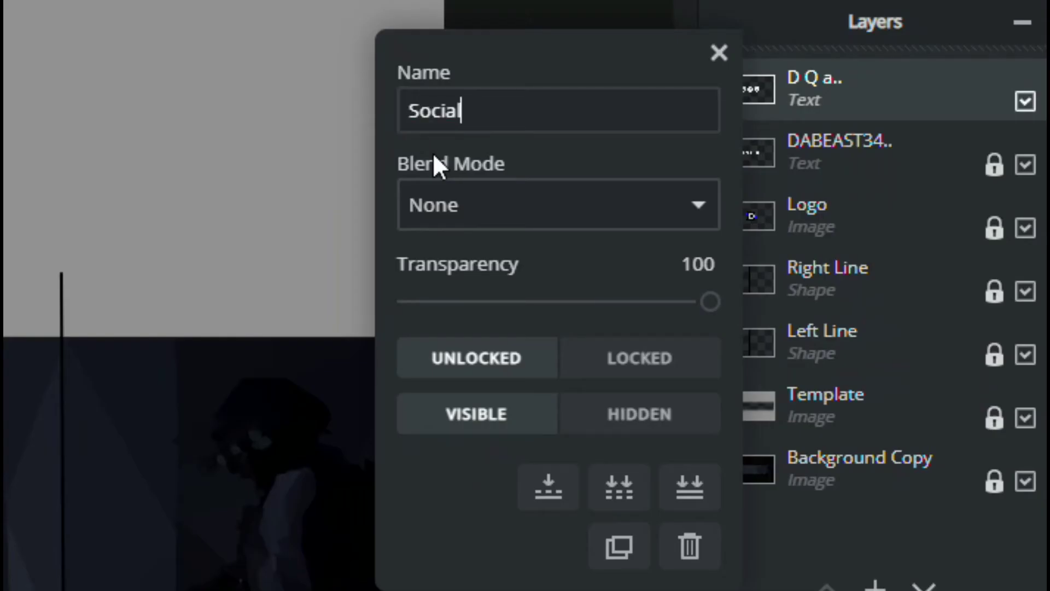
type("Media Logos")
key("Return")
left_click(862, 146)
left_click(509, 375)
left_click(940, 82)
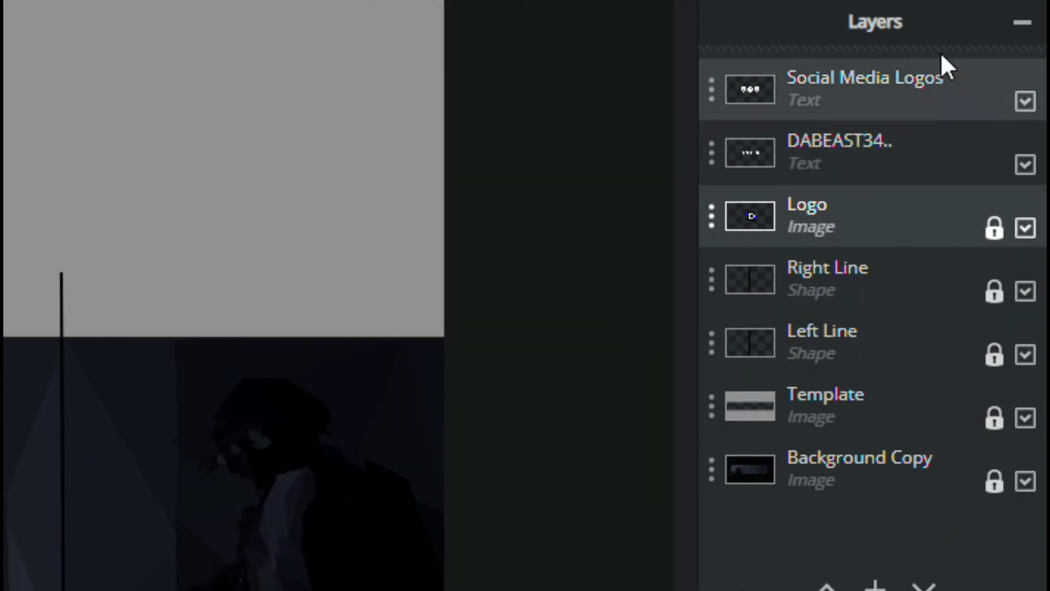
- Select the social icons text for editing, zoom in, and bring up its Fill settings
left_click(371, 368)
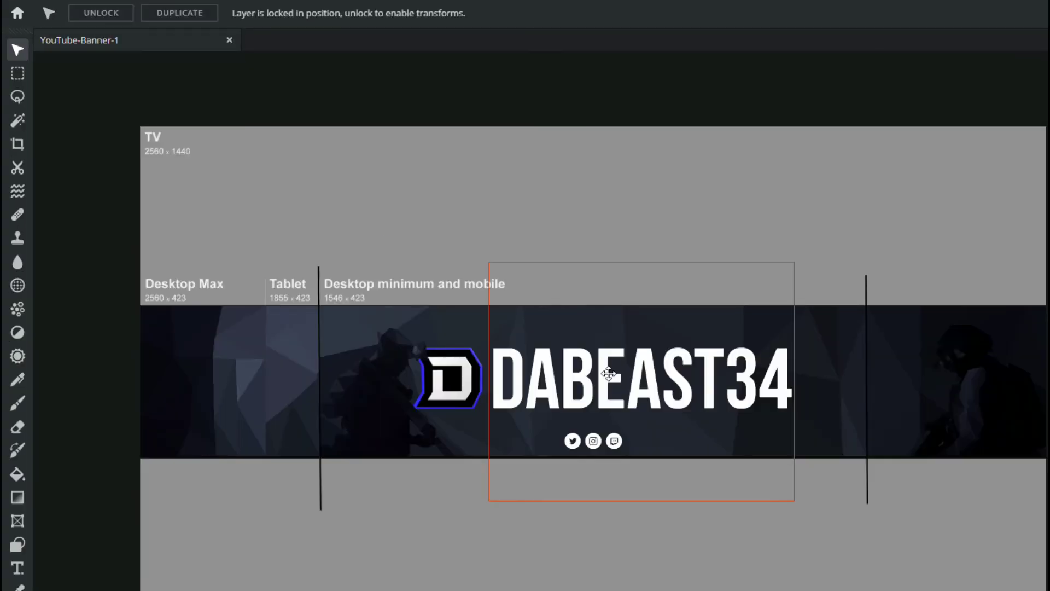
key("t")
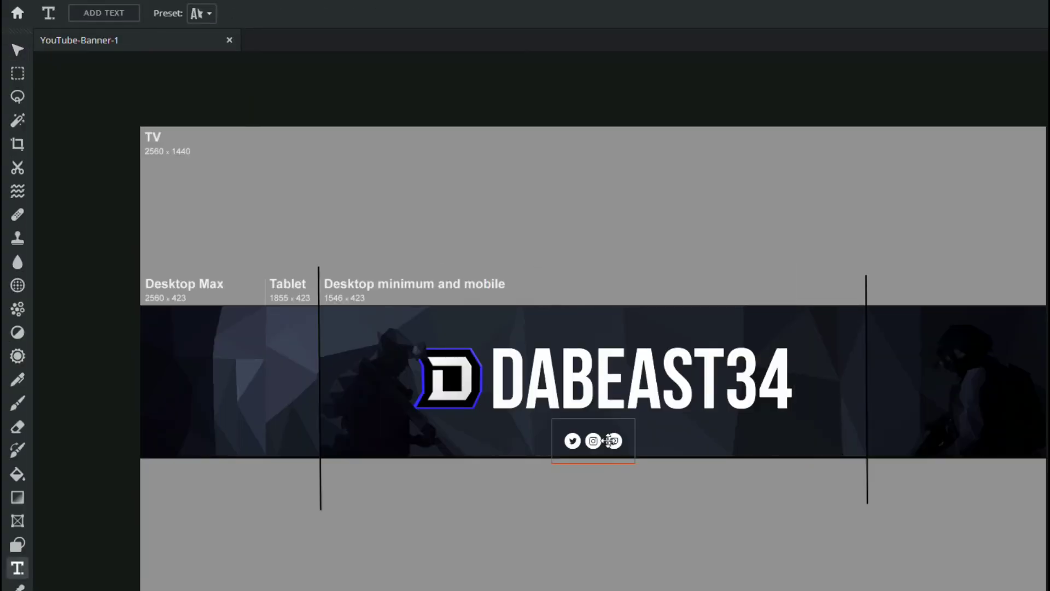
left_click(609, 441)
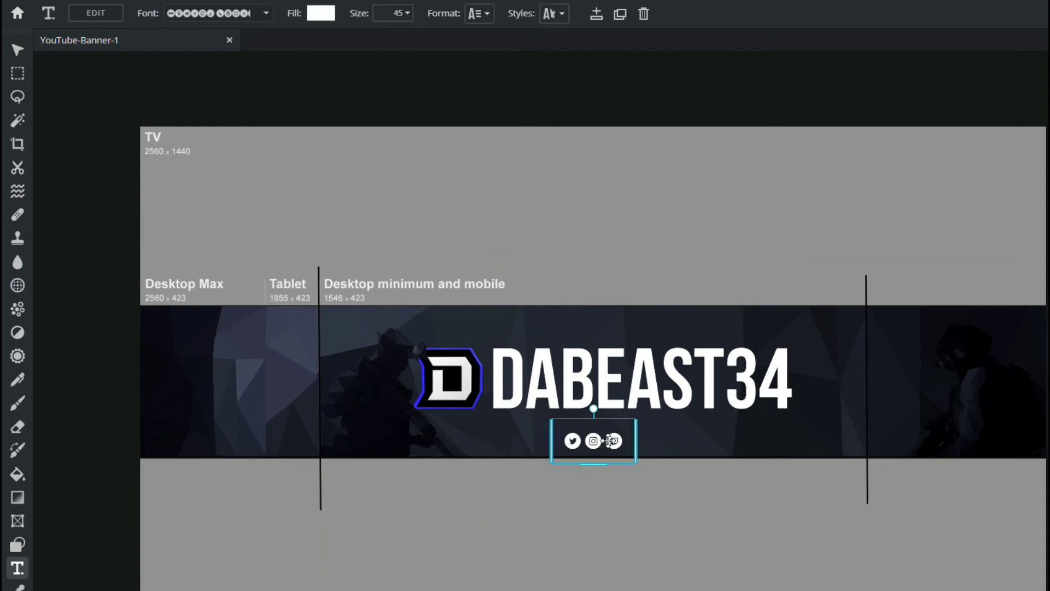
scroll(551, 418, "up", 5)
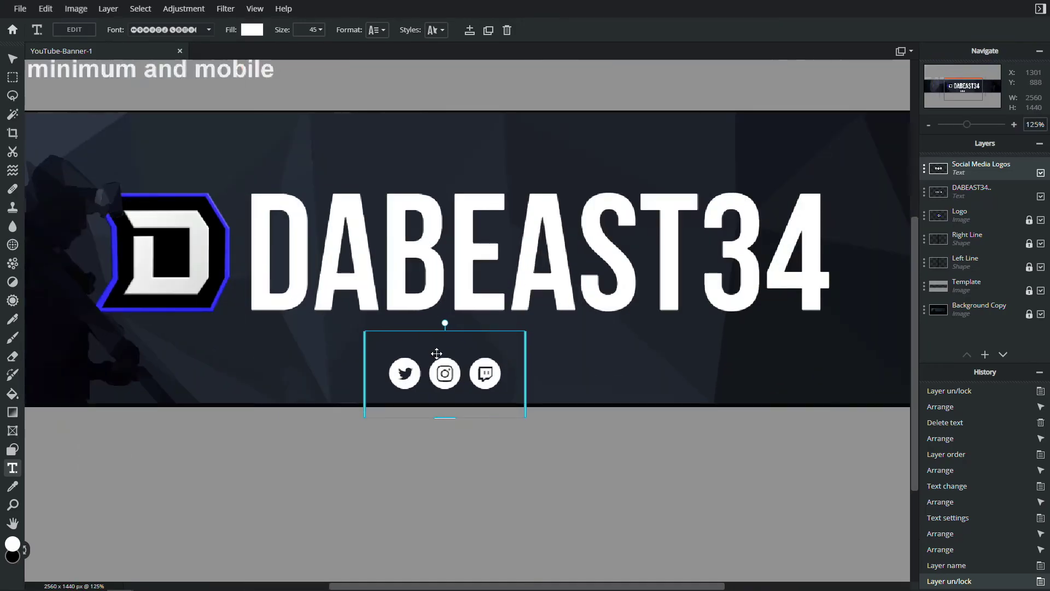
scroll(521, 387, "down", 2)
scroll(563, 392, "up", 1)
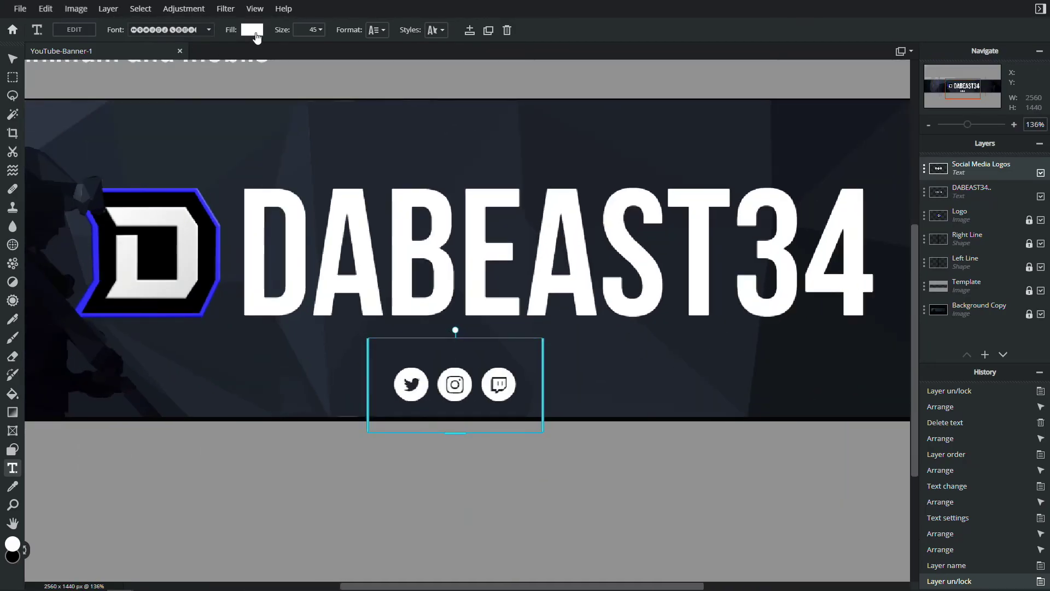
left_click(255, 32)
- Switch the icons fill to Gradient and set the first stop to red
left_click(251, 71)
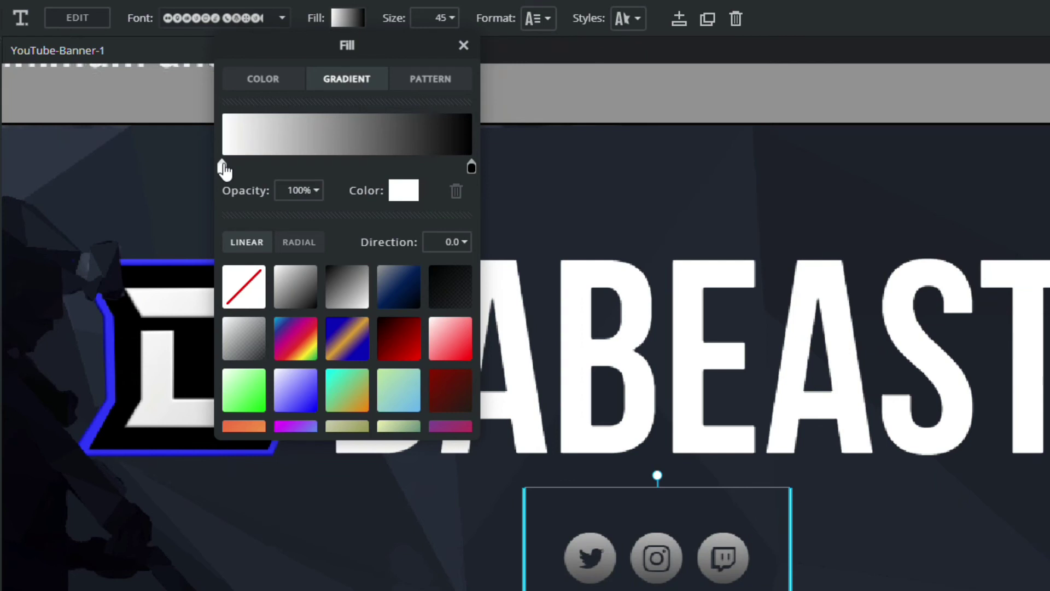
left_click(403, 190)
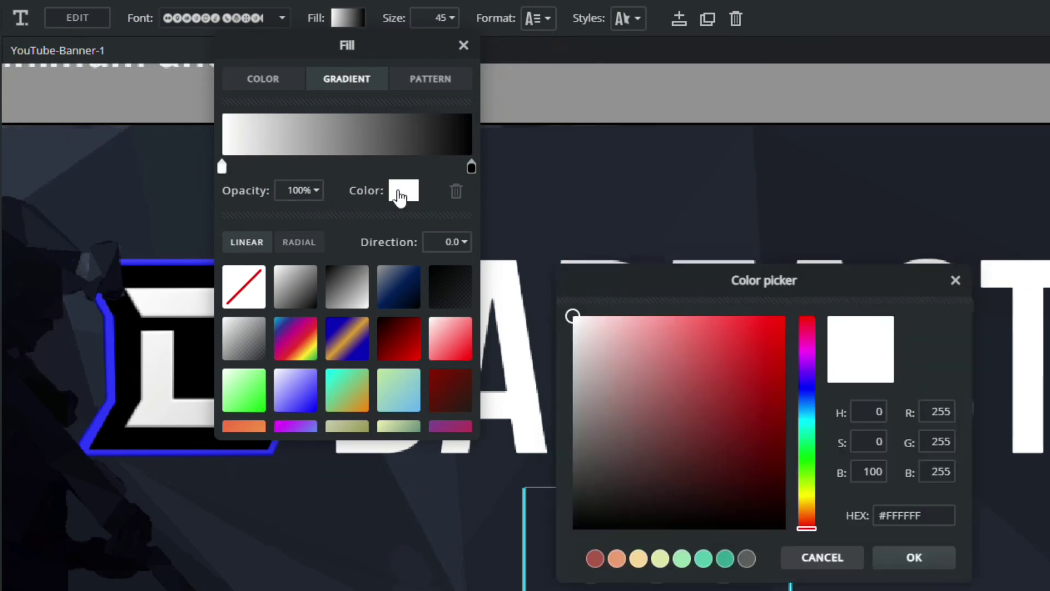
left_click(698, 321)
left_click_drag(714, 312, 854, 286)
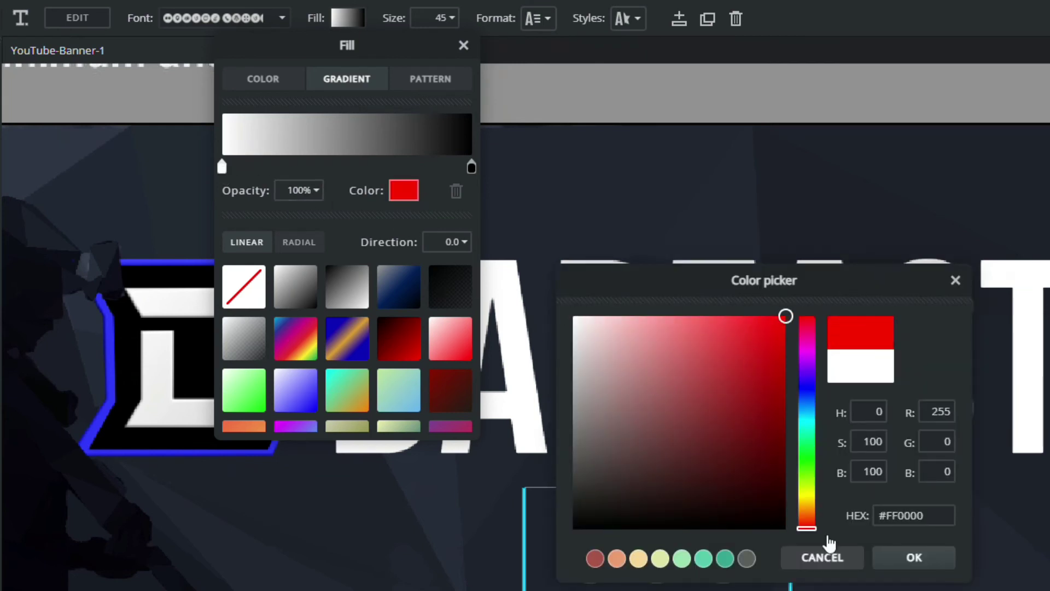
left_click(902, 558)
- Change the first gradient stop to white, making the gradient white-to-black
left_click(471, 167)
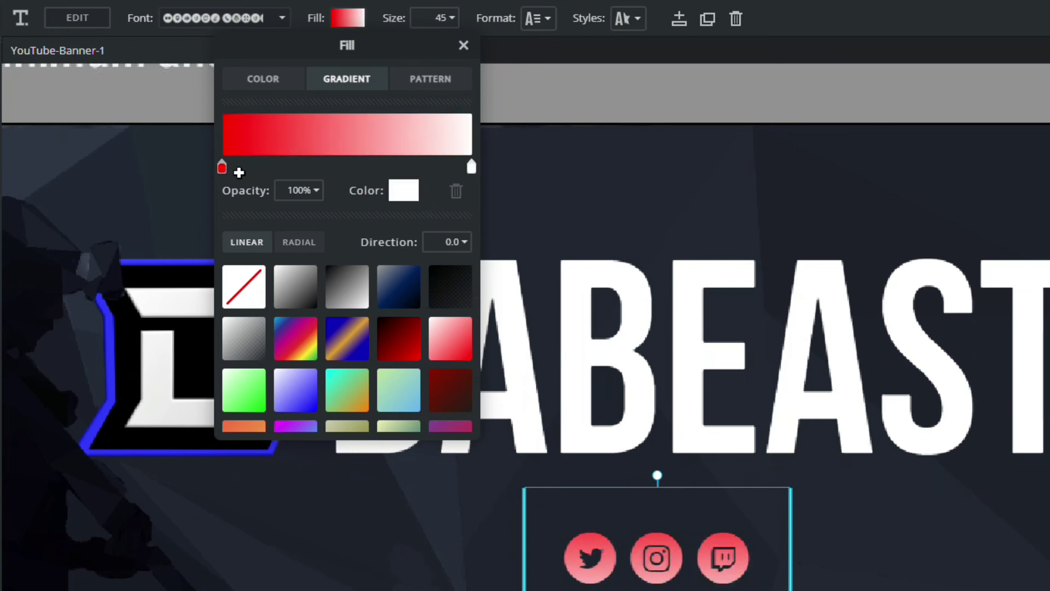
left_click(222, 168)
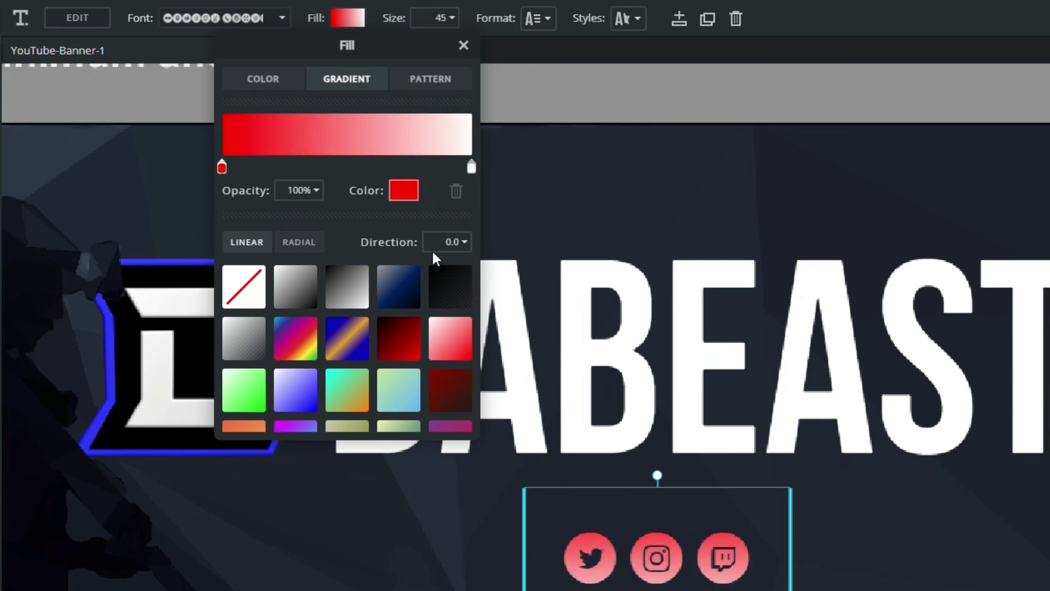
left_click(404, 190)
left_click(571, 312)
left_click(919, 560)
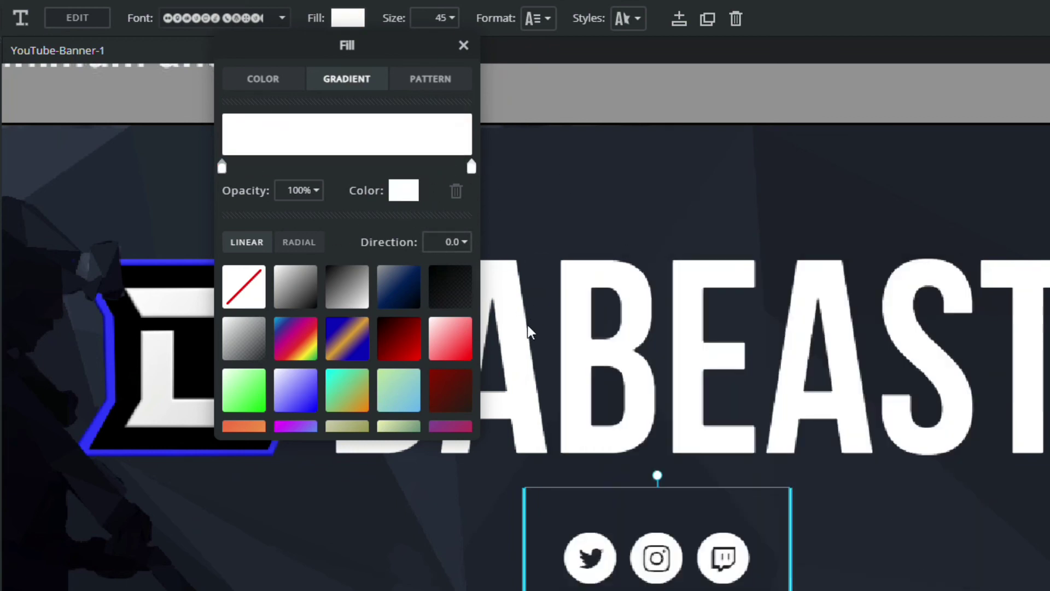
left_click(914, 557)
- Extend the white part toward the middle and remove the extra gradient stops
left_click_drag(222, 167, 309, 174)
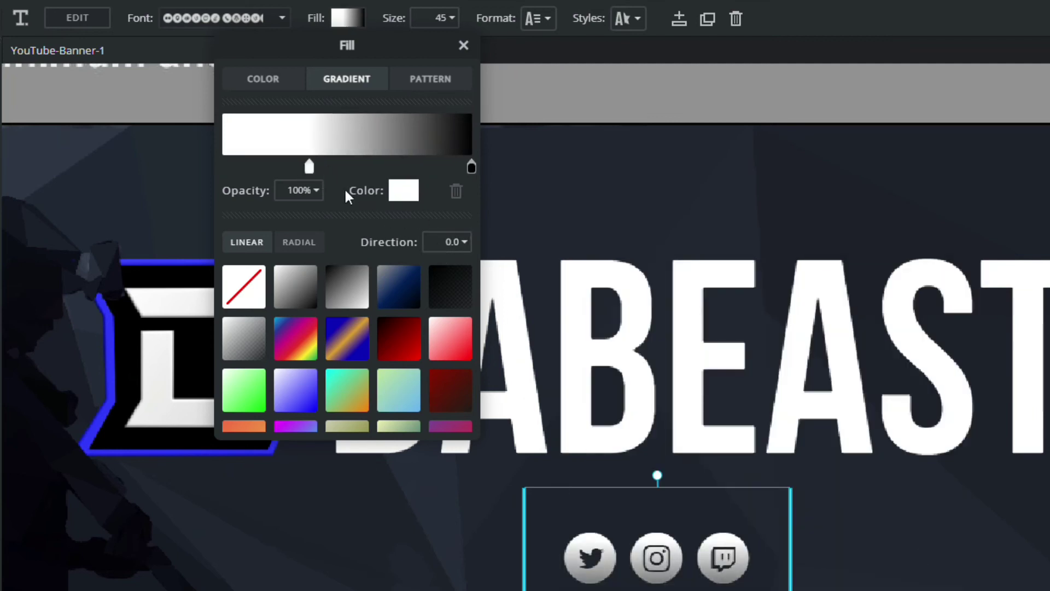
left_click(374, 164)
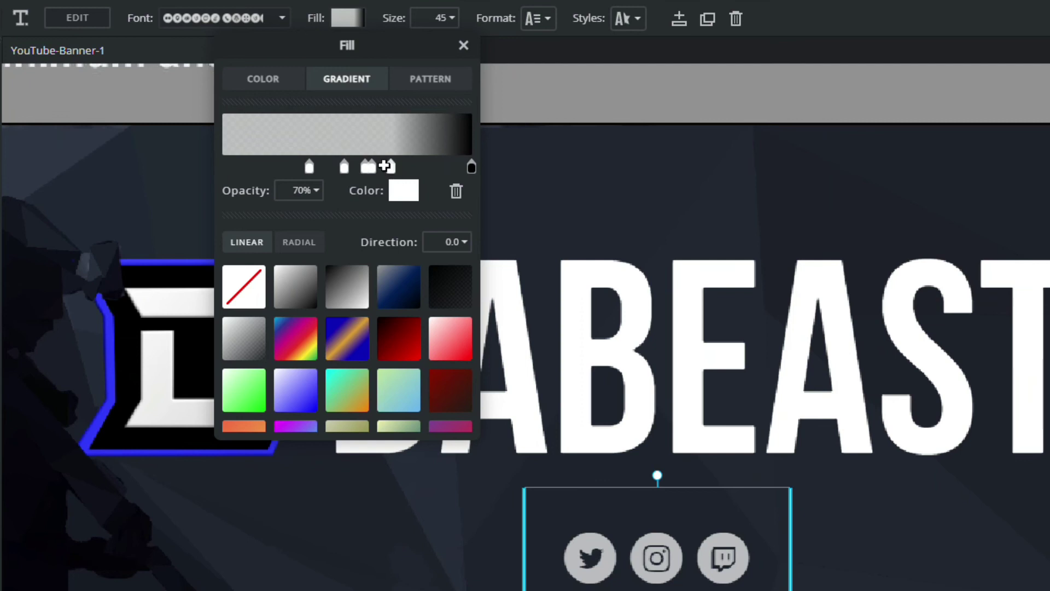
left_click_drag(391, 167, 378, 197)
left_click_drag(364, 167, 388, 221)
left_click(301, 190)
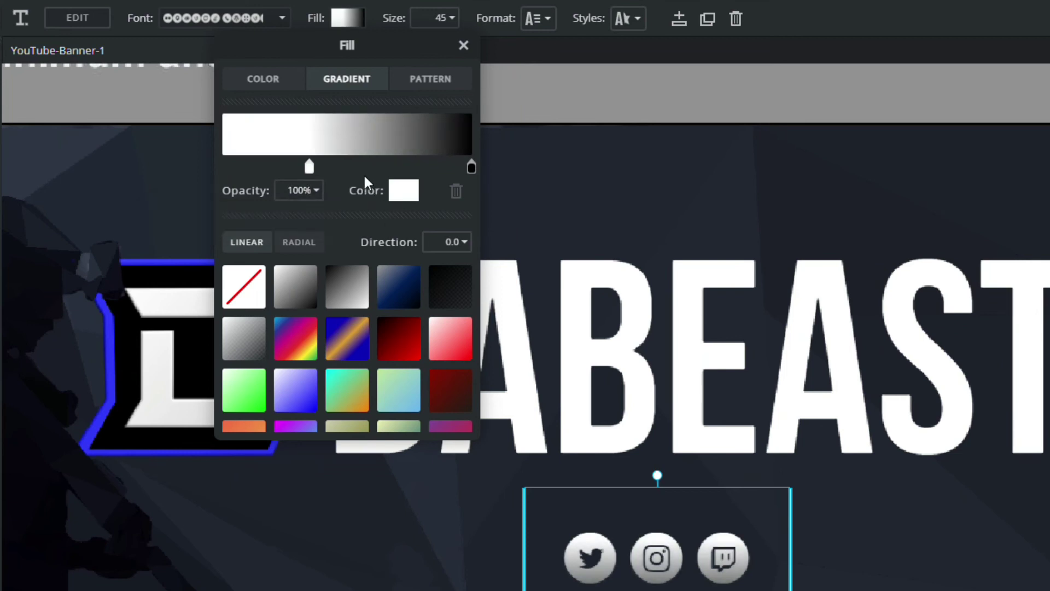
- Set the black stop's opacity to 62%, widen the white part, and deselect the text
left_click(471, 167)
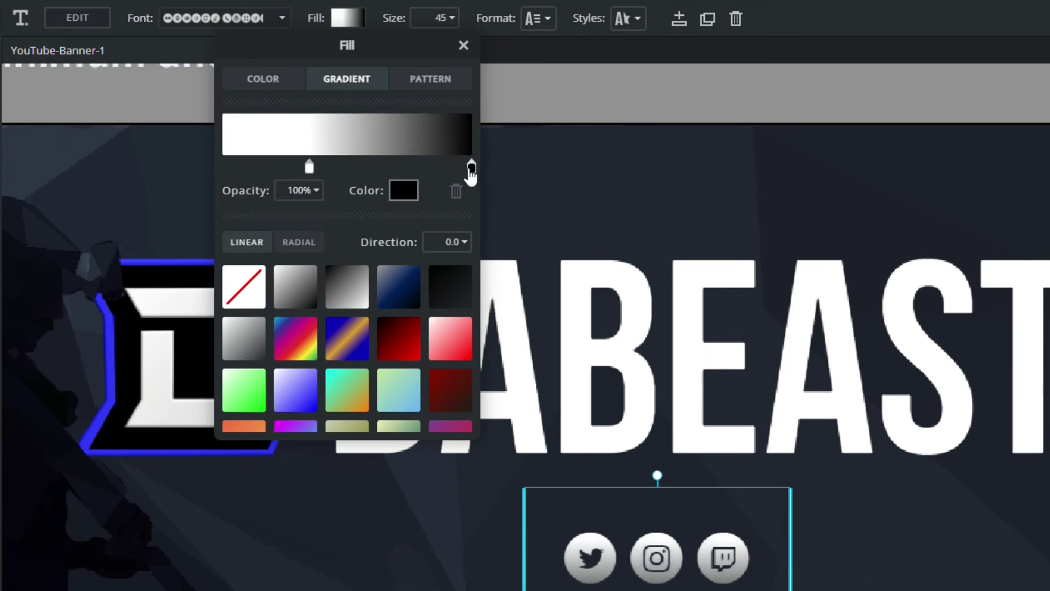
left_click(317, 191)
left_click_drag(322, 218, 257, 221)
left_click_drag(309, 166, 342, 167)
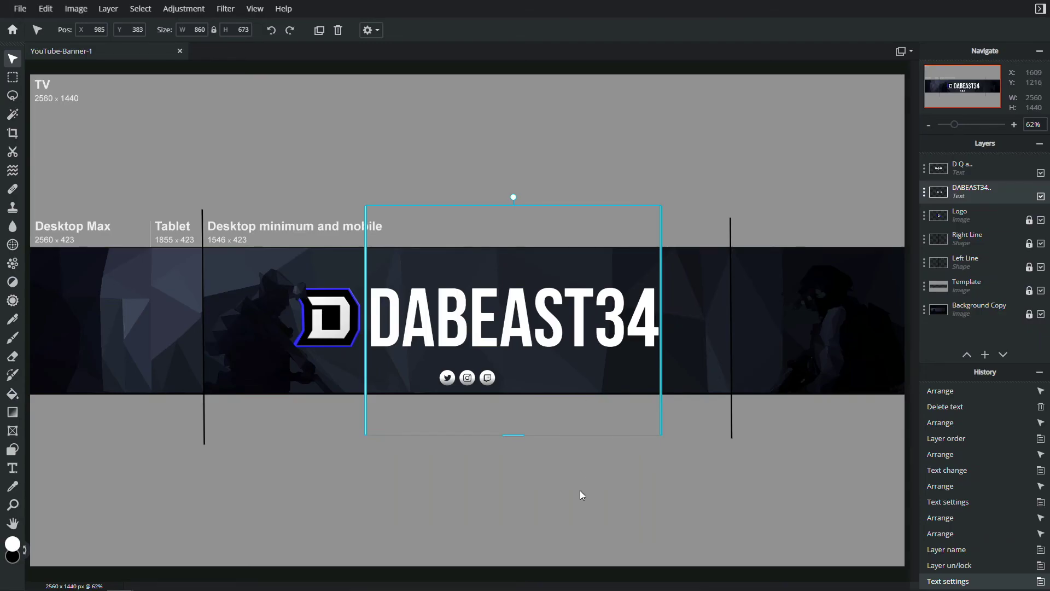
left_click(582, 495)
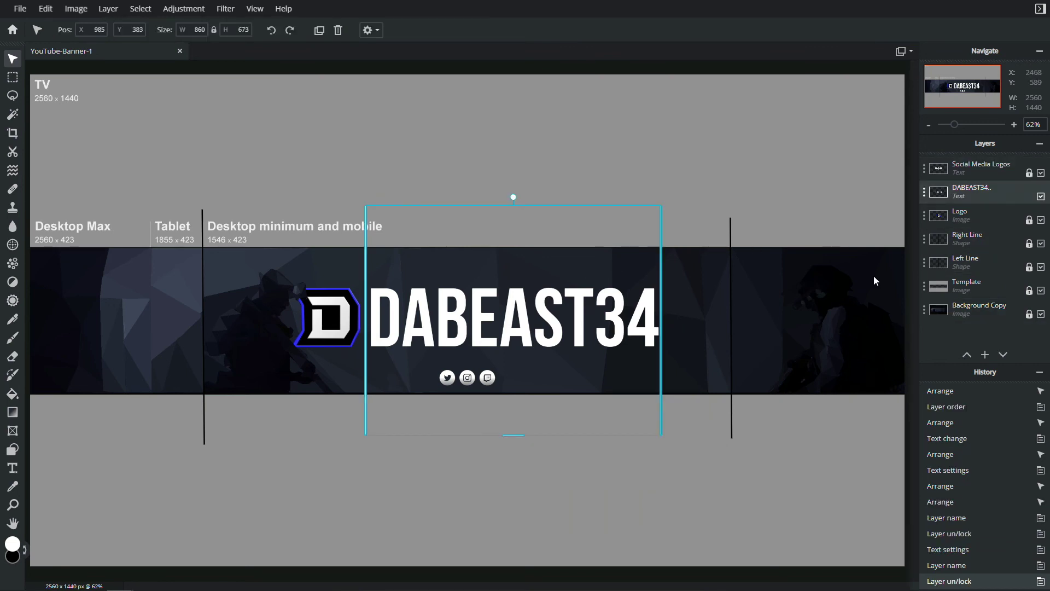
- Lock the Social Media Logos layer and switch the DABEAST34 title's fill to Gradient
left_click(769, 119)
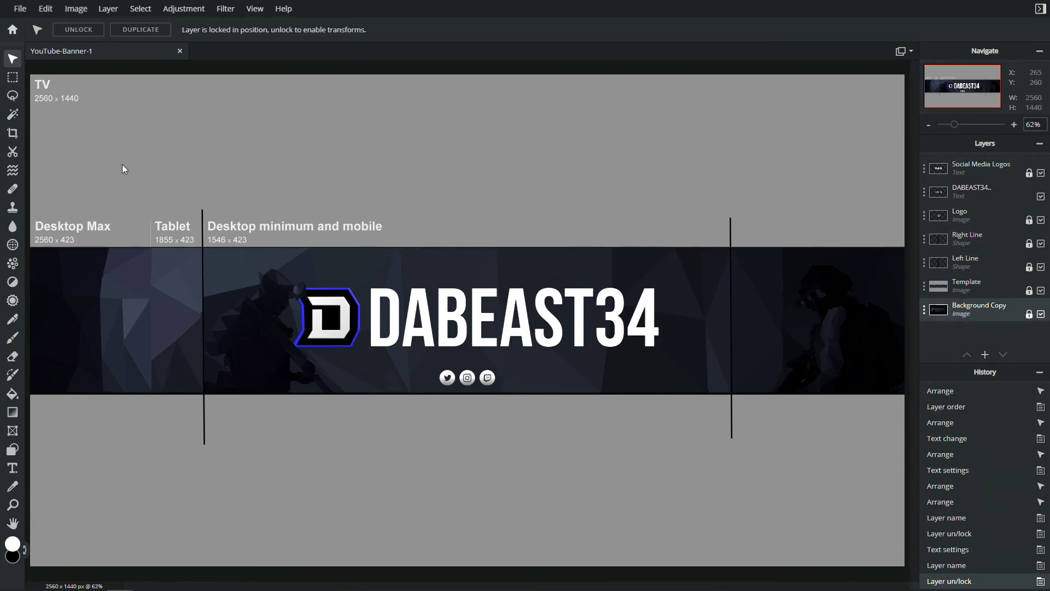
key("t")
left_click(586, 325)
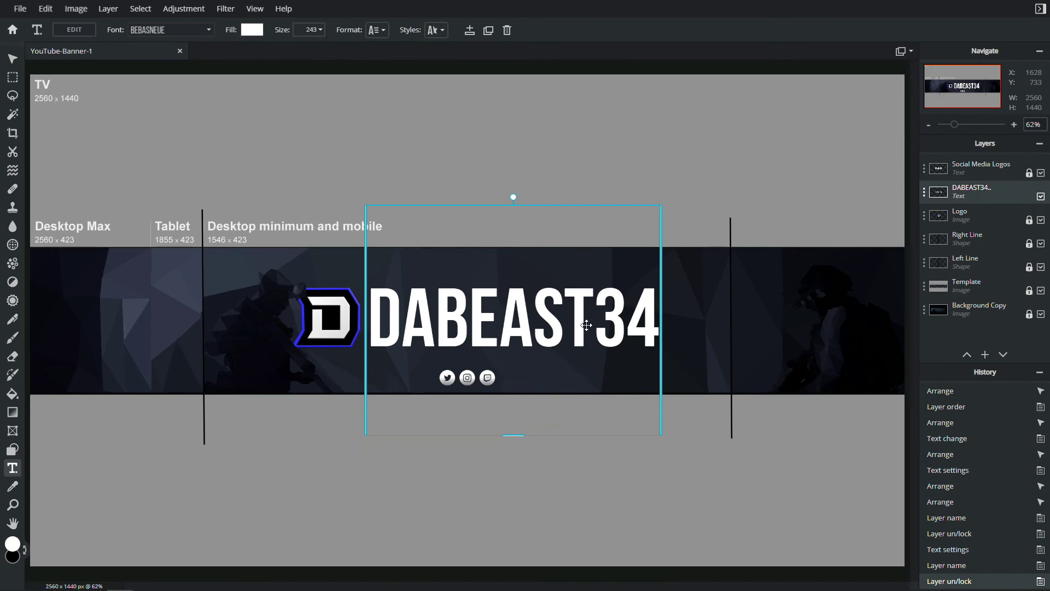
left_click(253, 30)
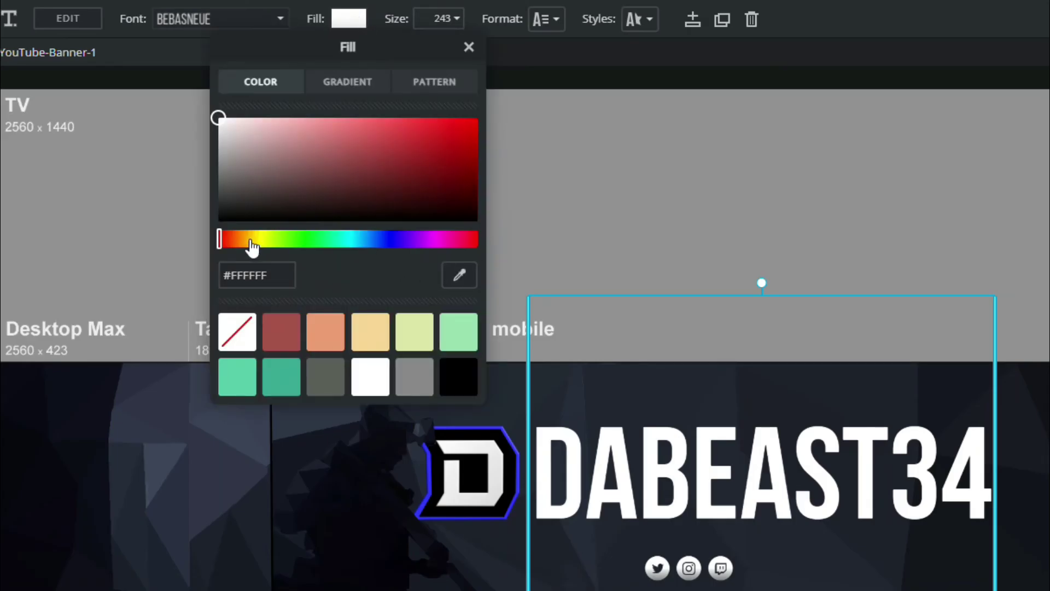
left_click(347, 81)
- Widen the title gradient's white part and lower the black stop's opacity to 57%
left_click_drag(217, 173, 323, 175)
left_click(315, 197)
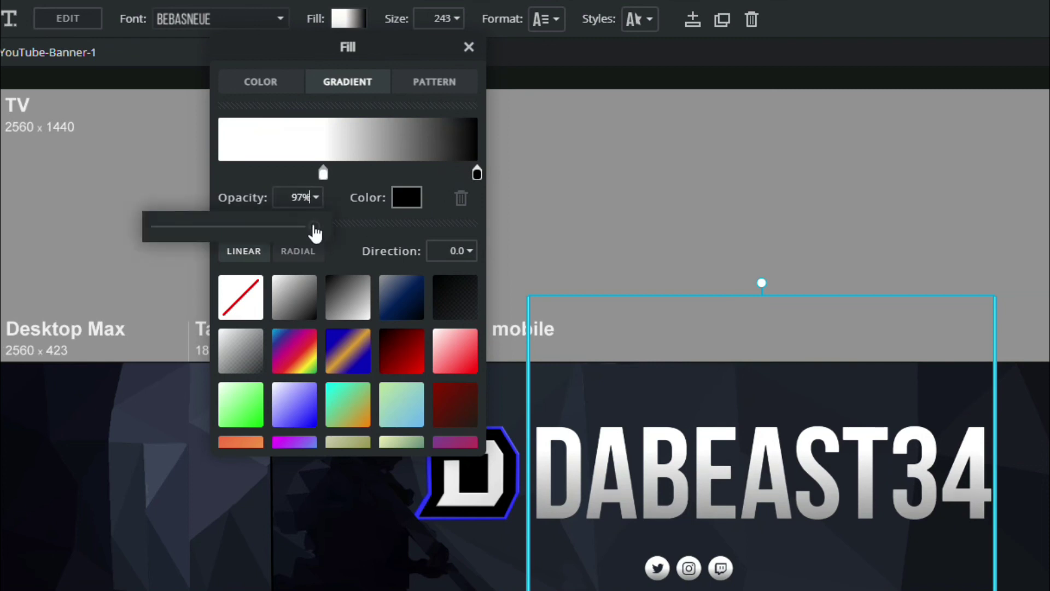
left_click_drag(315, 232, 244, 227)
left_click(324, 173)
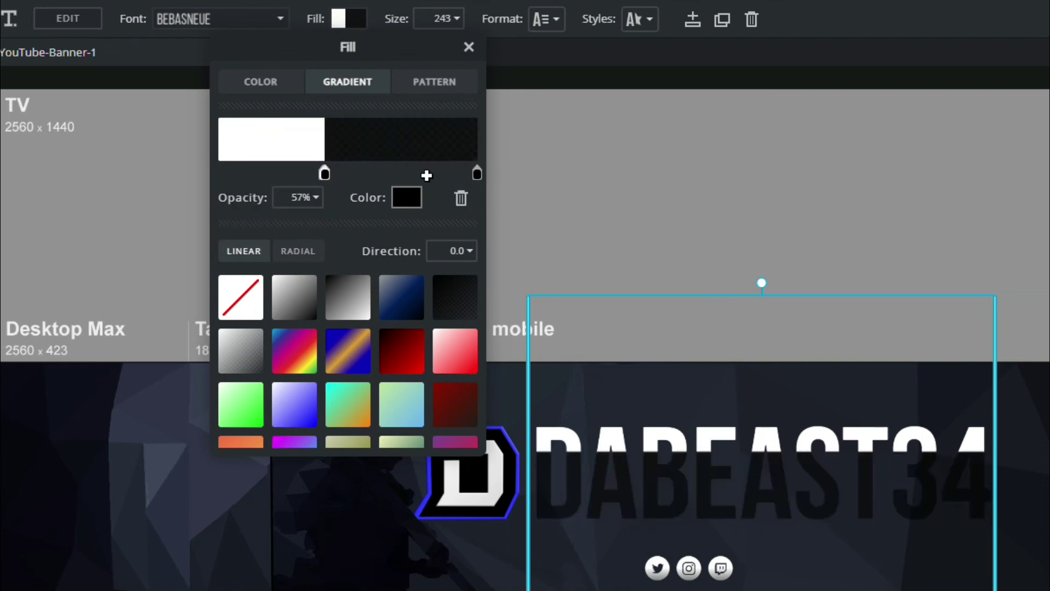
left_click(461, 198)
mouse_move(325, 173)
left_mouse_down()
mouse_move(324, 181)
mouse_move(350, 181)
mouse_move(328, 180)
mouse_move(339, 185)
left_mouse_up()
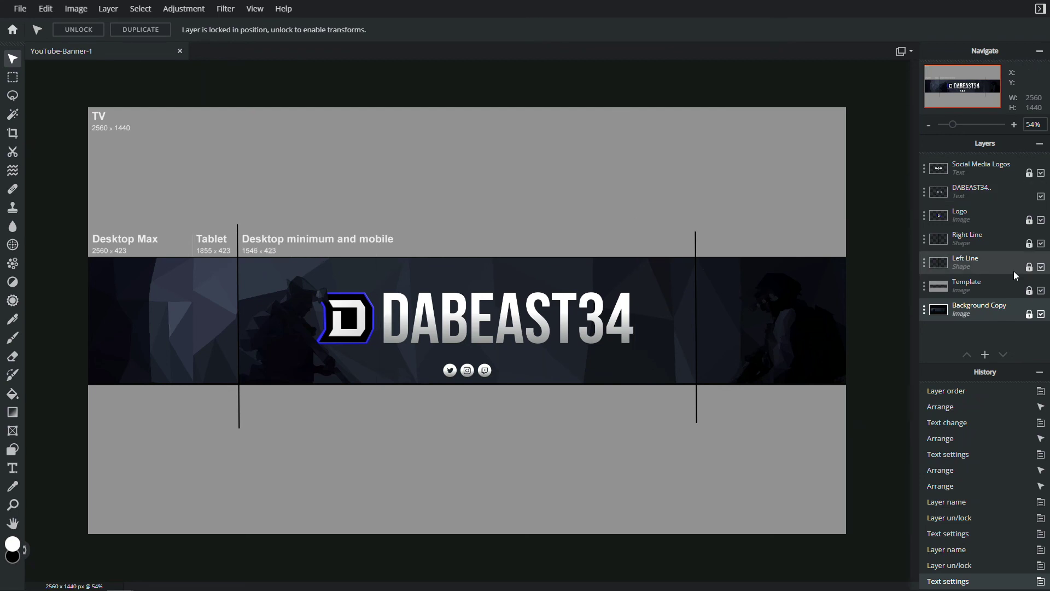
- Hide the Right Line and Left Line layers, then download the banner as JPG at 100% quality
left_click(1042, 245)
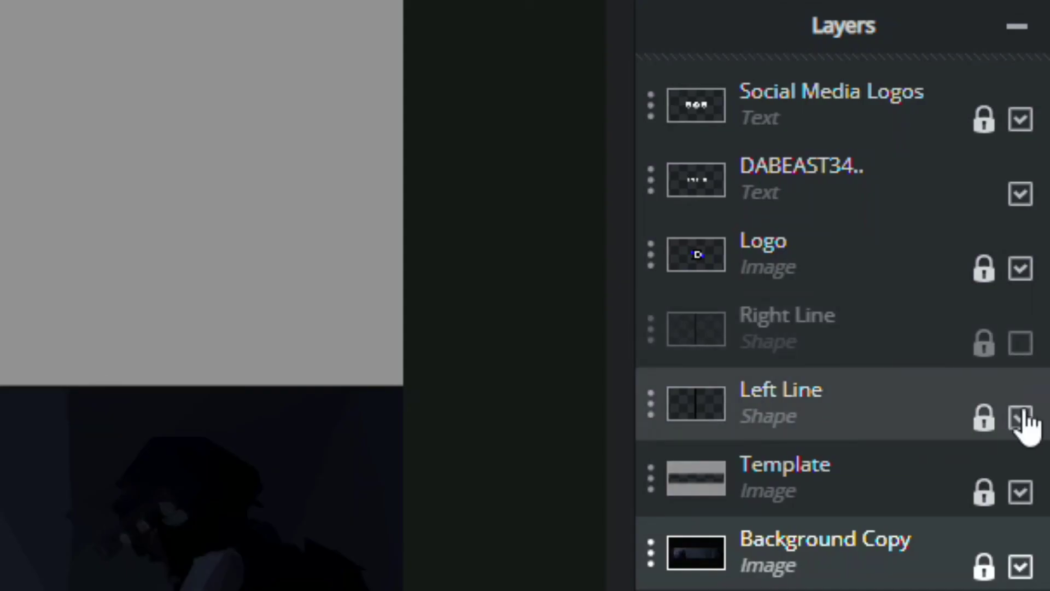
left_click(1020, 418)
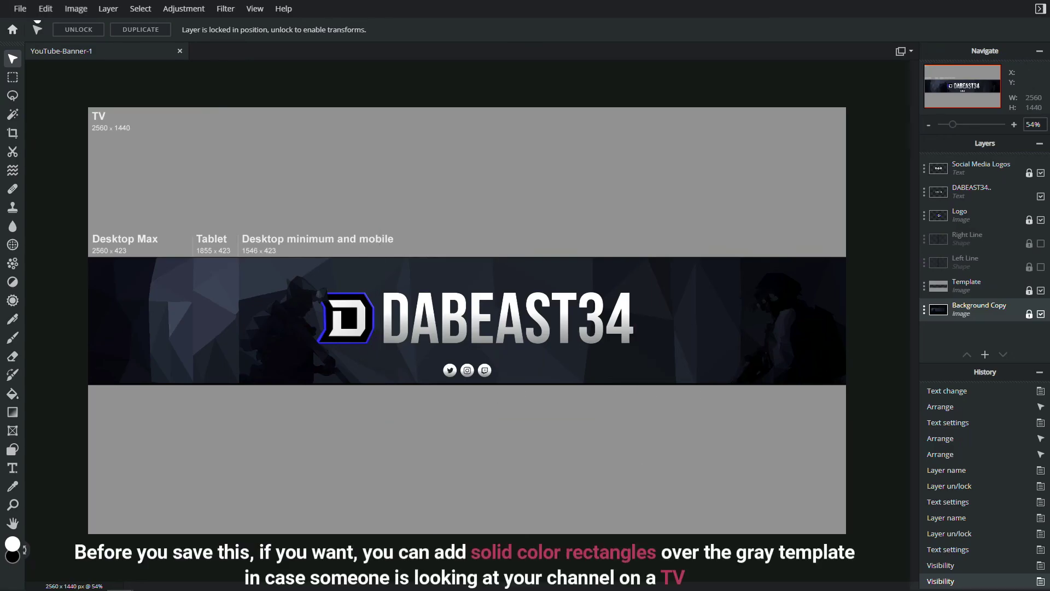
left_click(20, 8)
left_click(63, 105)
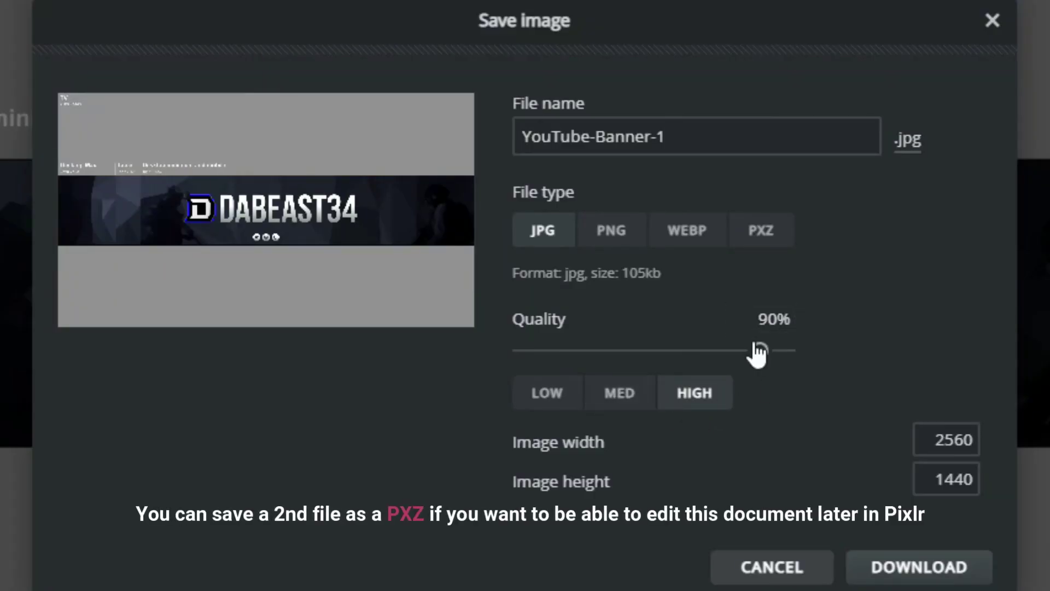
left_click_drag(758, 351, 788, 350)
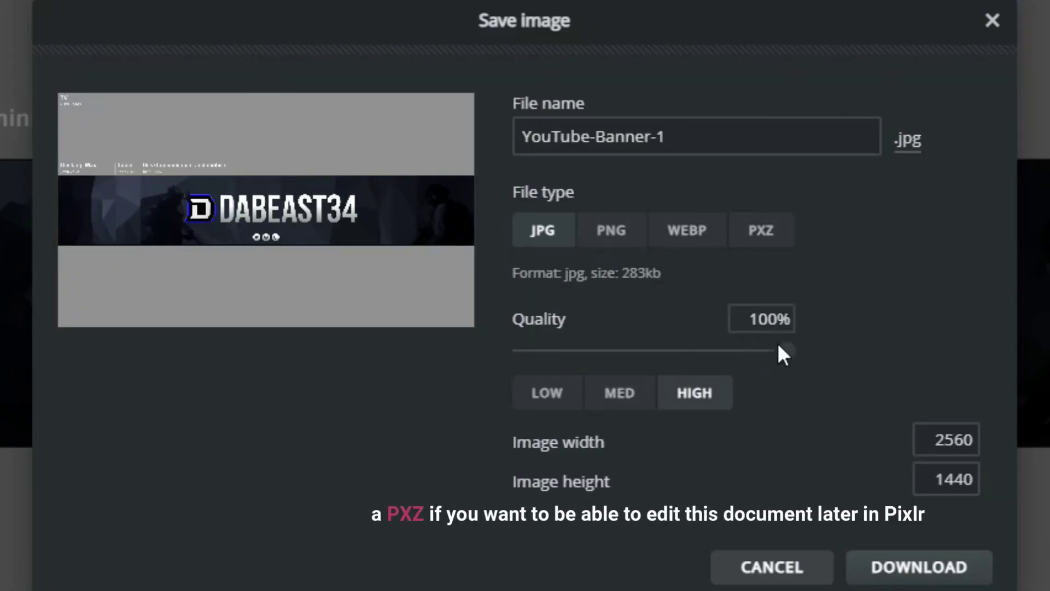
left_click(905, 574)
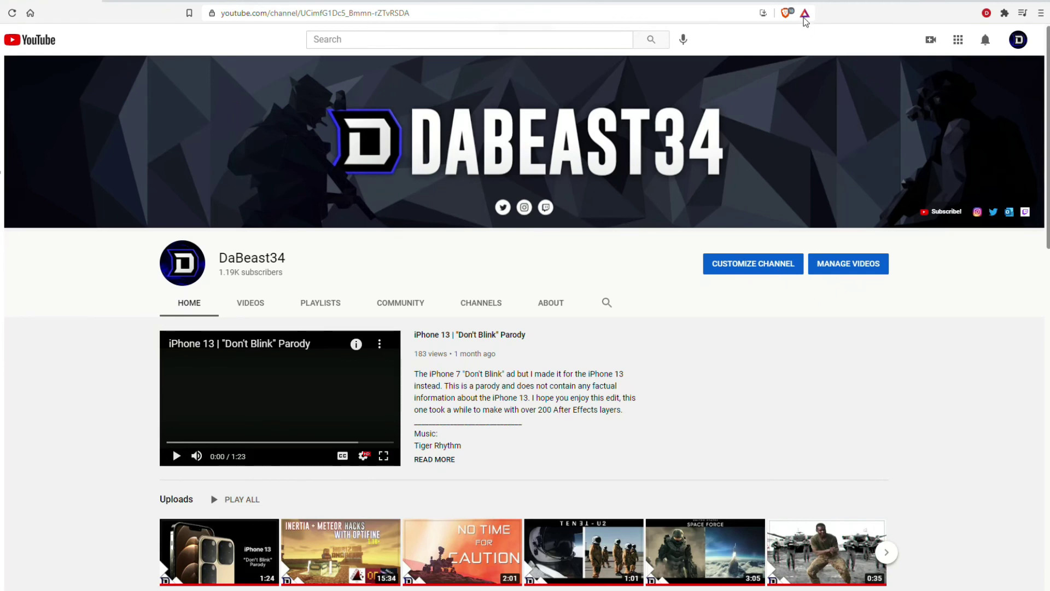
left_click(804, 15)
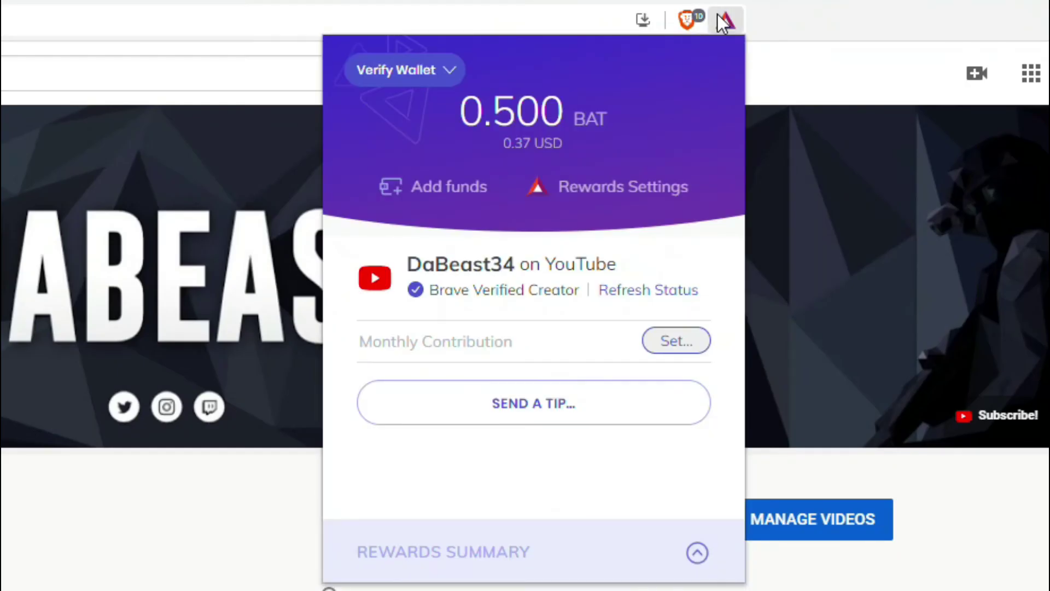
left_click(571, 406)
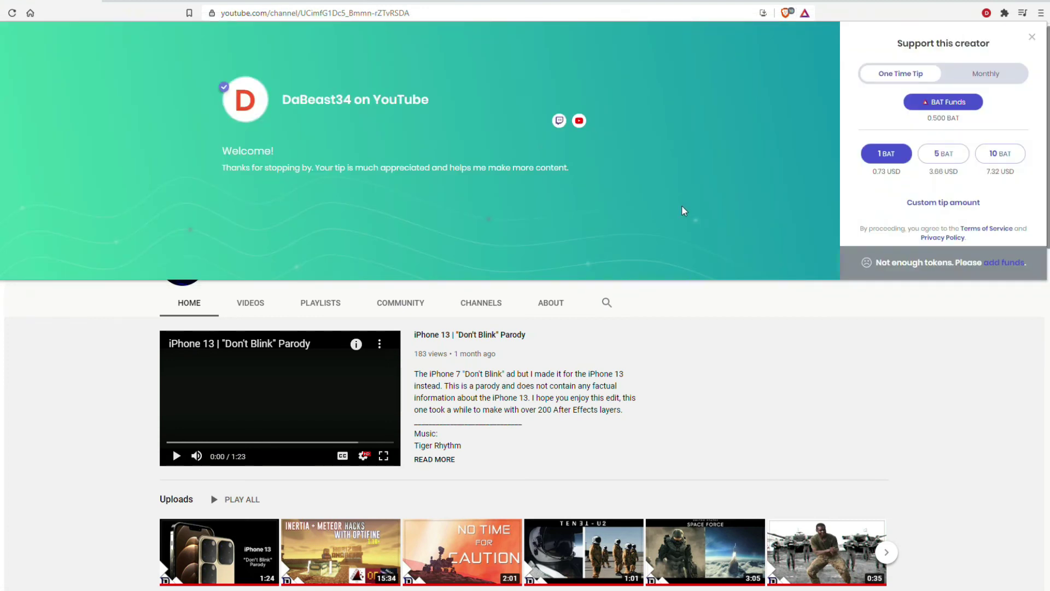
left_click(1032, 36)
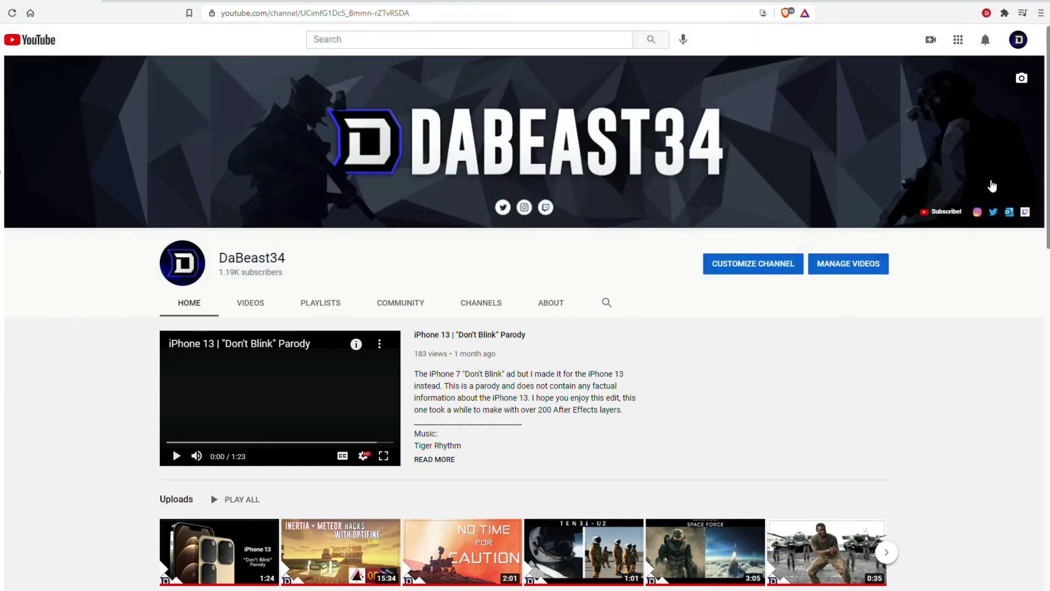